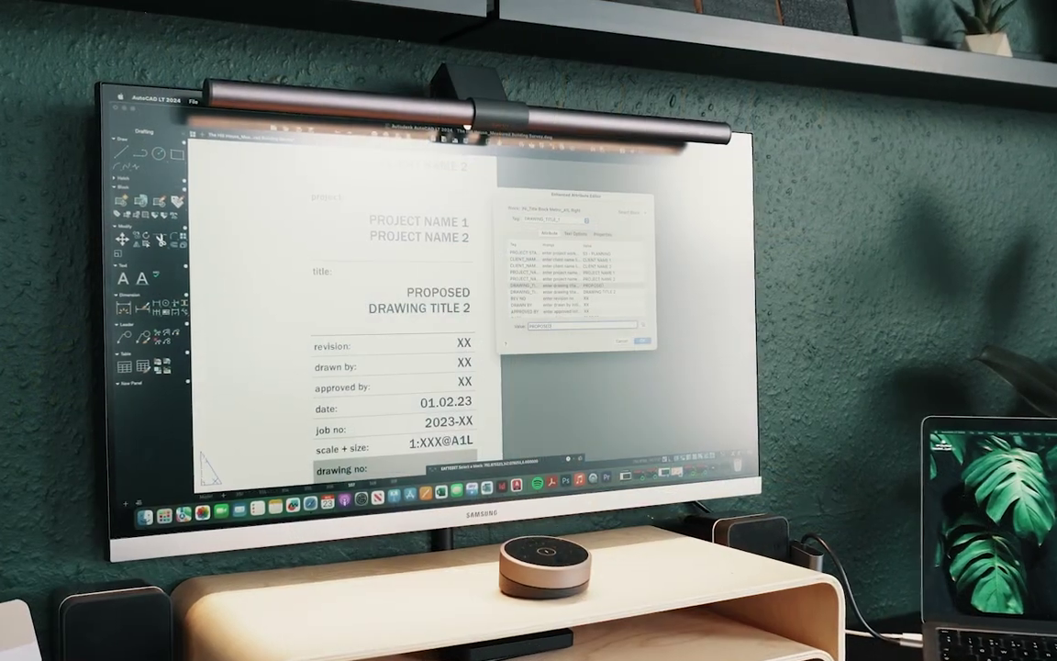
Set a drawing title to WEST ELEVATION, then open INI_Title Blocks_Metric_Collection.dwg from 02 Metric Collection.
{"action": "left_click", "coordinate": [527, 291]}
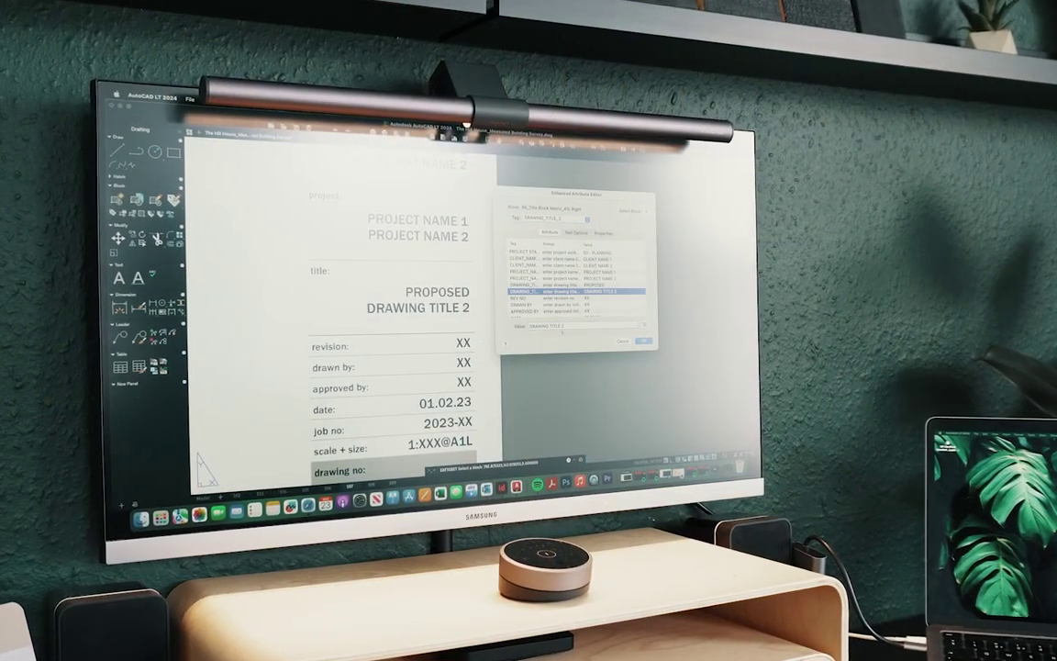
{"action": "type", "text": "WEST ELEV"}
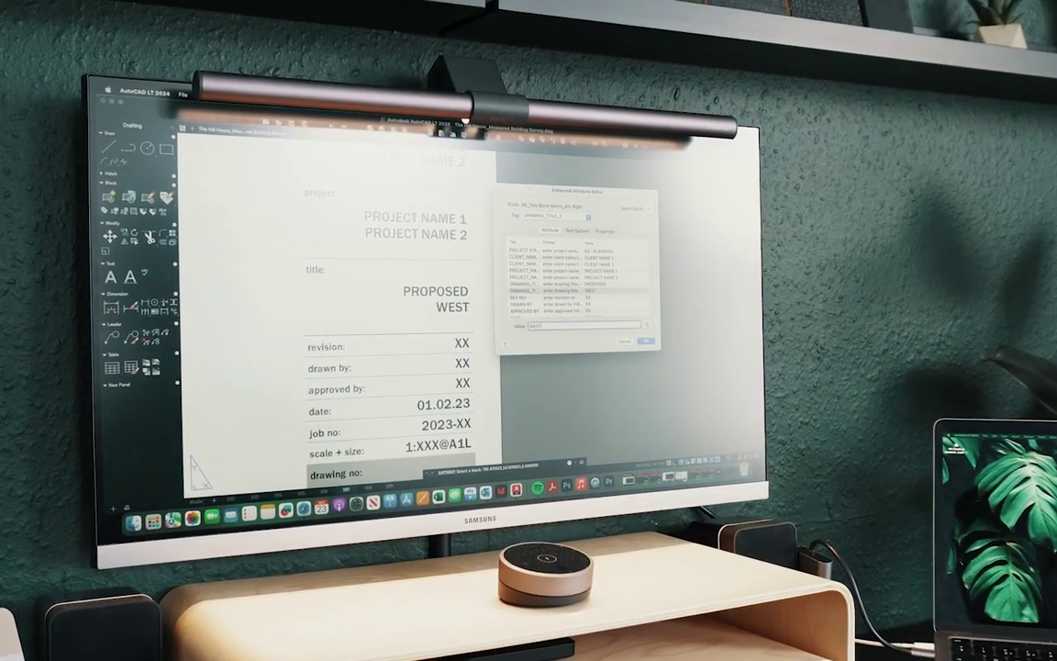
{"action": "type", "text": "ATION"}
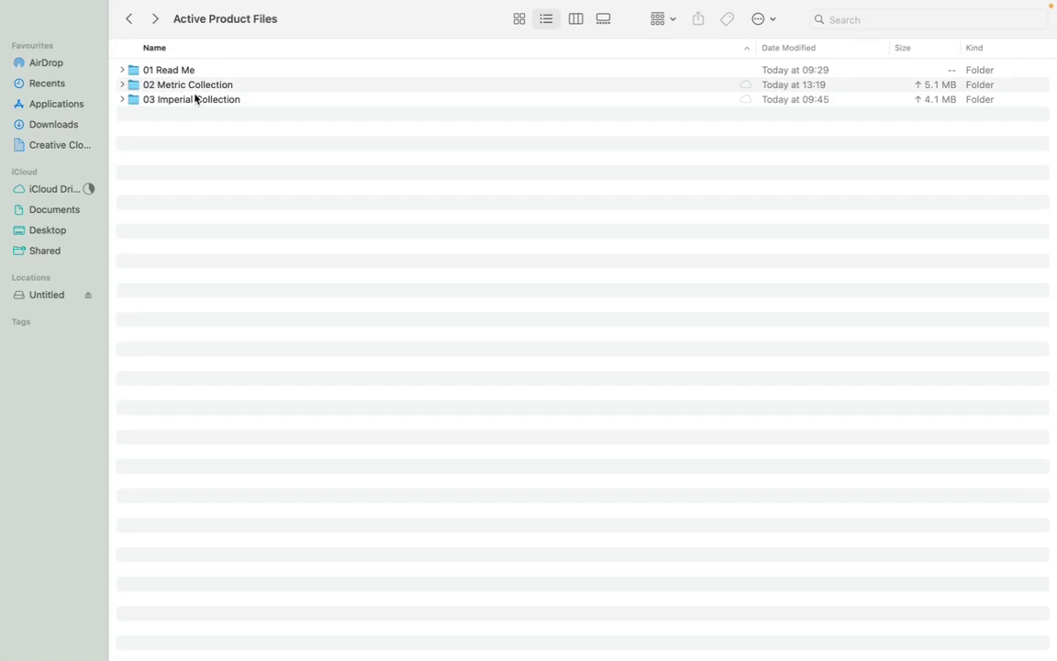
{"action": "double_click", "coordinate": [182, 85]}
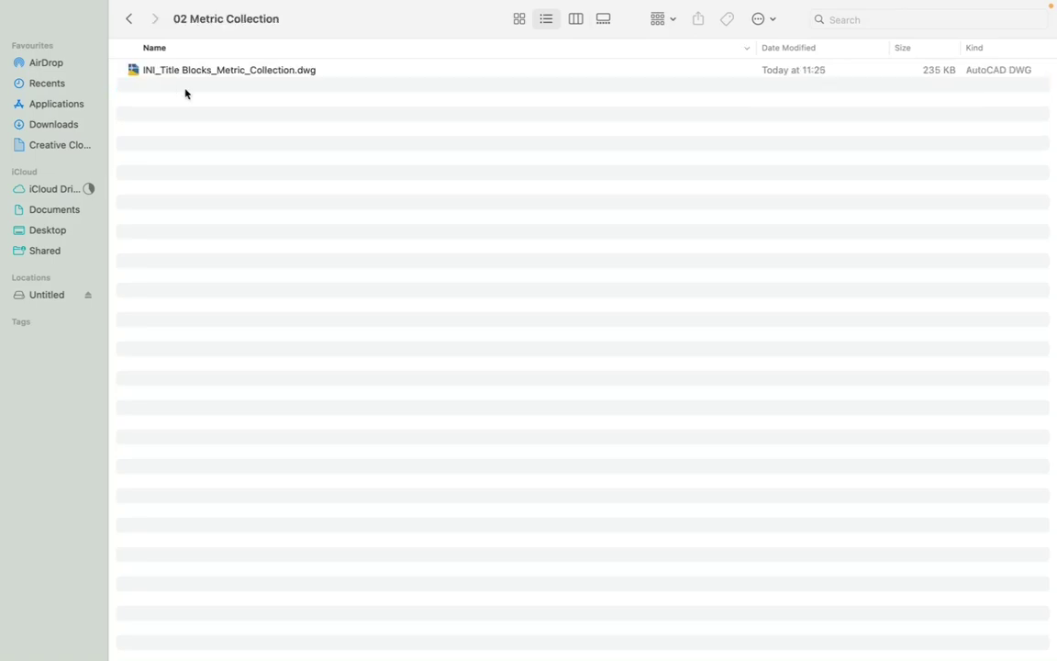
{"action": "double_click", "coordinate": [212, 71]}
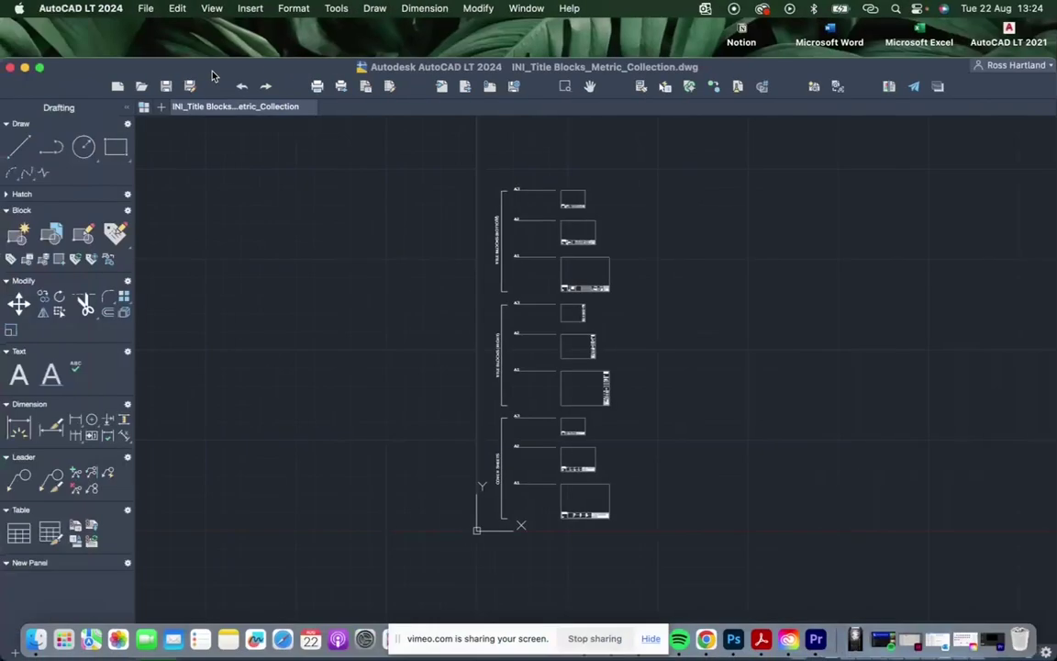
Maximize the drawing window and zoom in on the A1 sheet under Title Blocks (Bottom).
{"action": "left_click", "coordinate": [40, 68]}
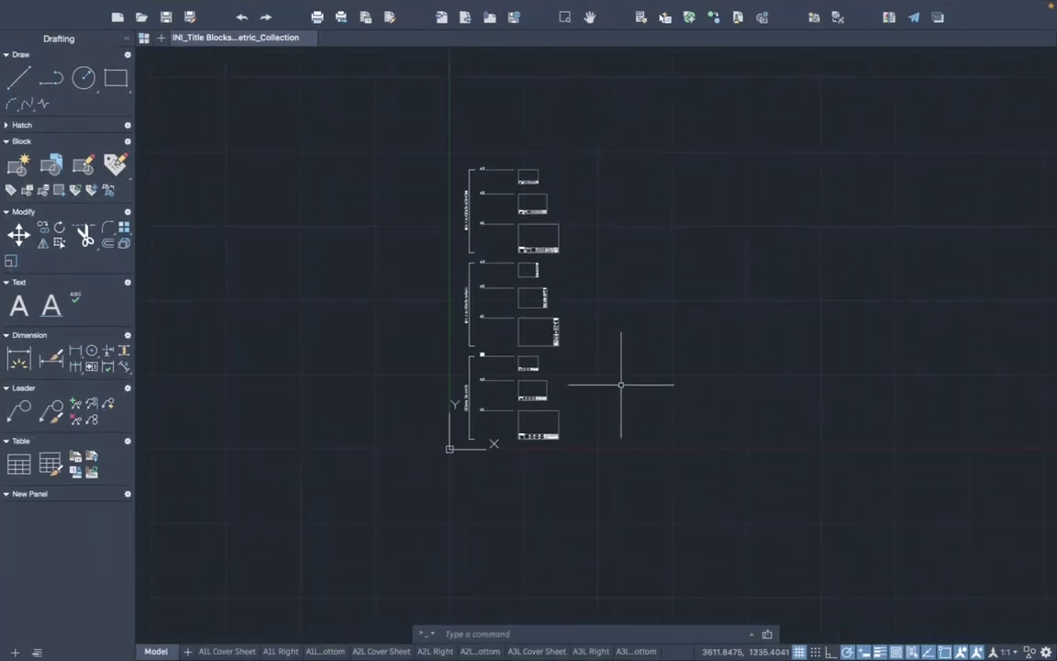
{"action": "scroll", "coordinate": [510, 404], "scroll_direction": "up", "scroll_amount": 5}
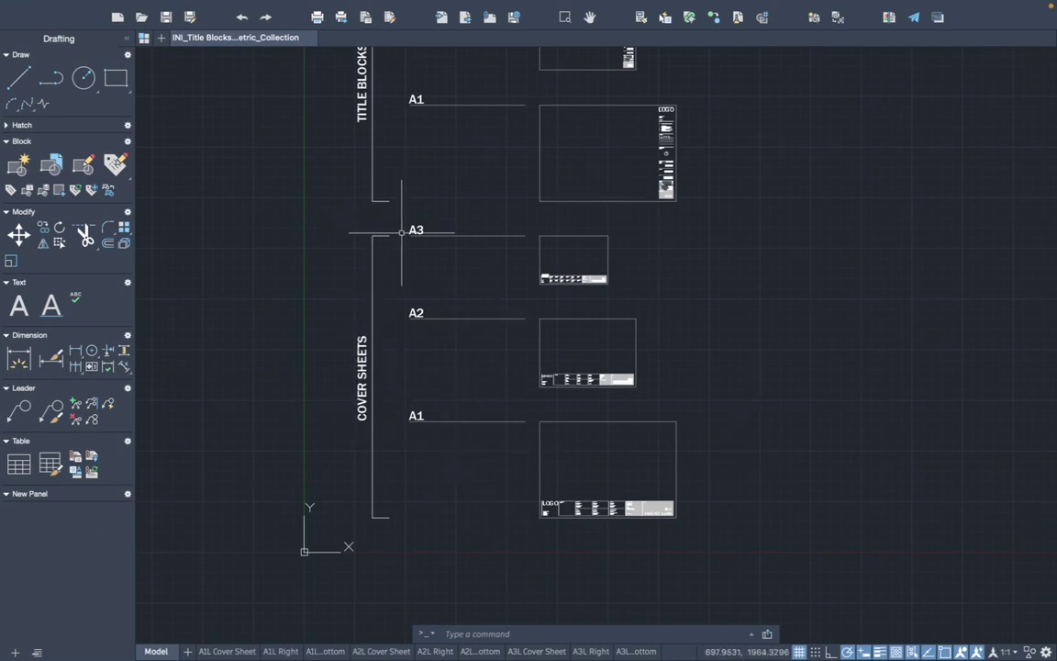
{"action": "scroll", "coordinate": [473, 487], "scroll_direction": "down", "scroll_amount": 3}
{"action": "scroll", "coordinate": [477, 239], "scroll_direction": "up", "scroll_amount": 5}
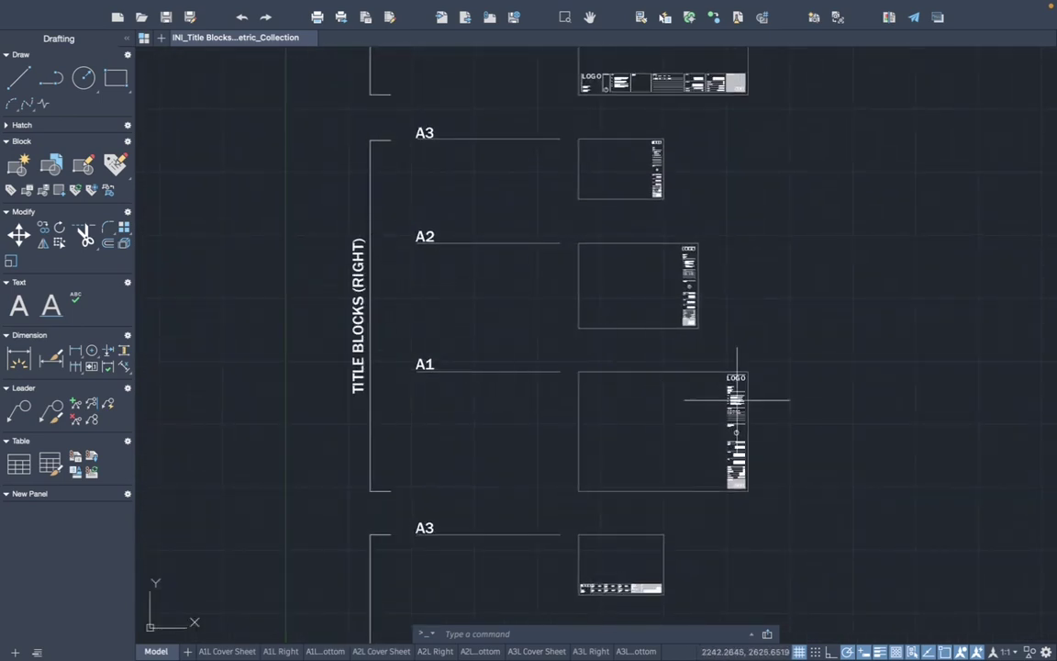
{"action": "scroll", "coordinate": [642, 179], "scroll_direction": "down", "scroll_amount": 4}
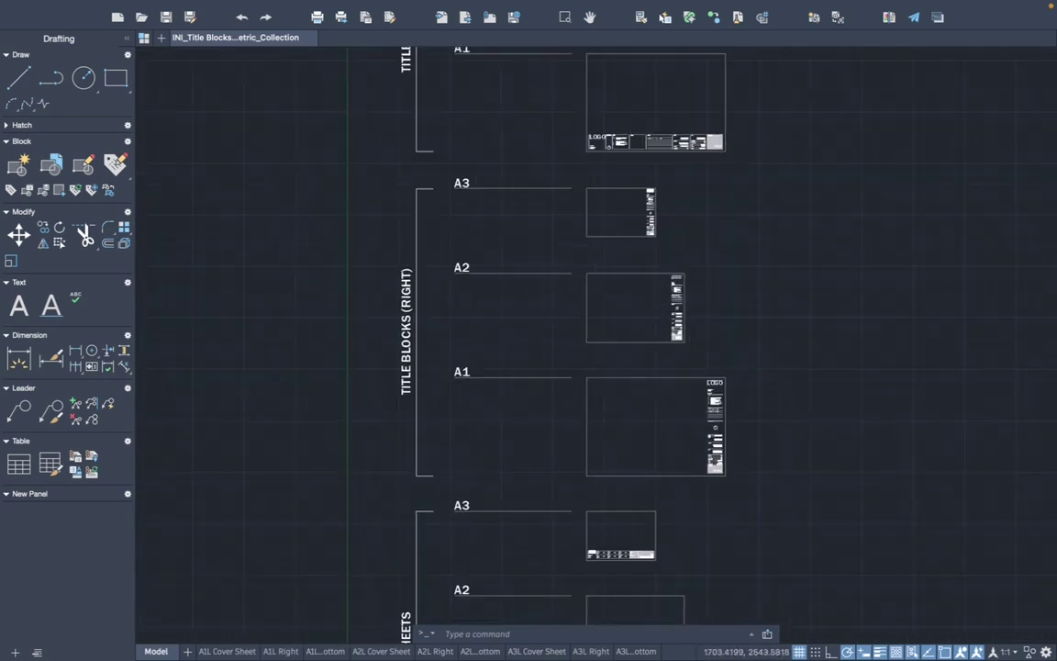
{"action": "scroll", "coordinate": [643, 189], "scroll_direction": "up", "scroll_amount": 5}
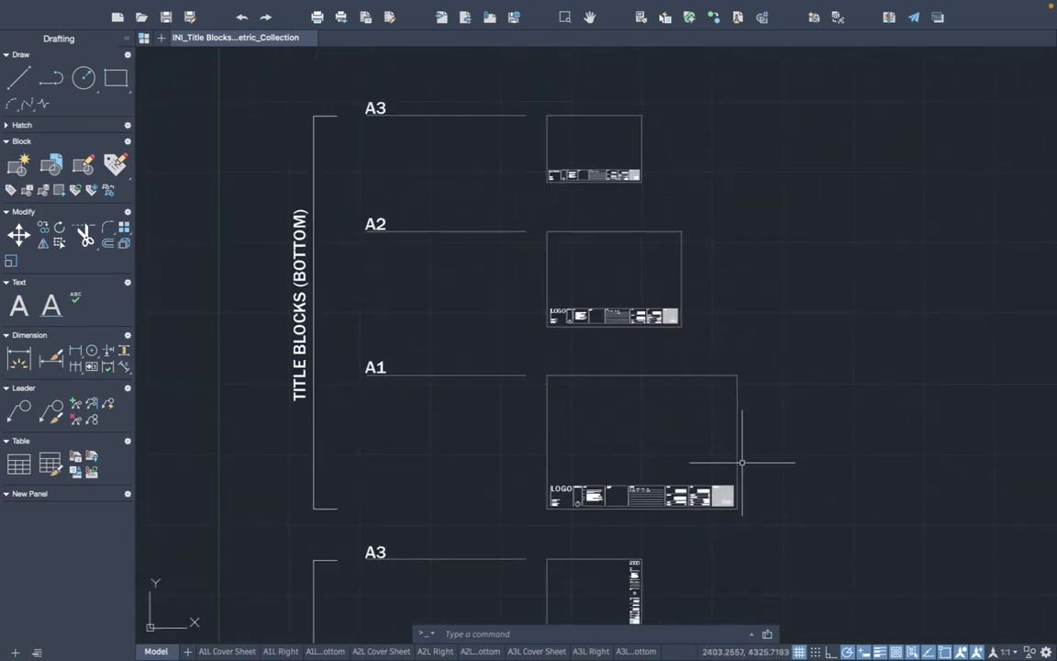
{"action": "scroll", "coordinate": [673, 500], "scroll_direction": "up", "scroll_amount": 6}
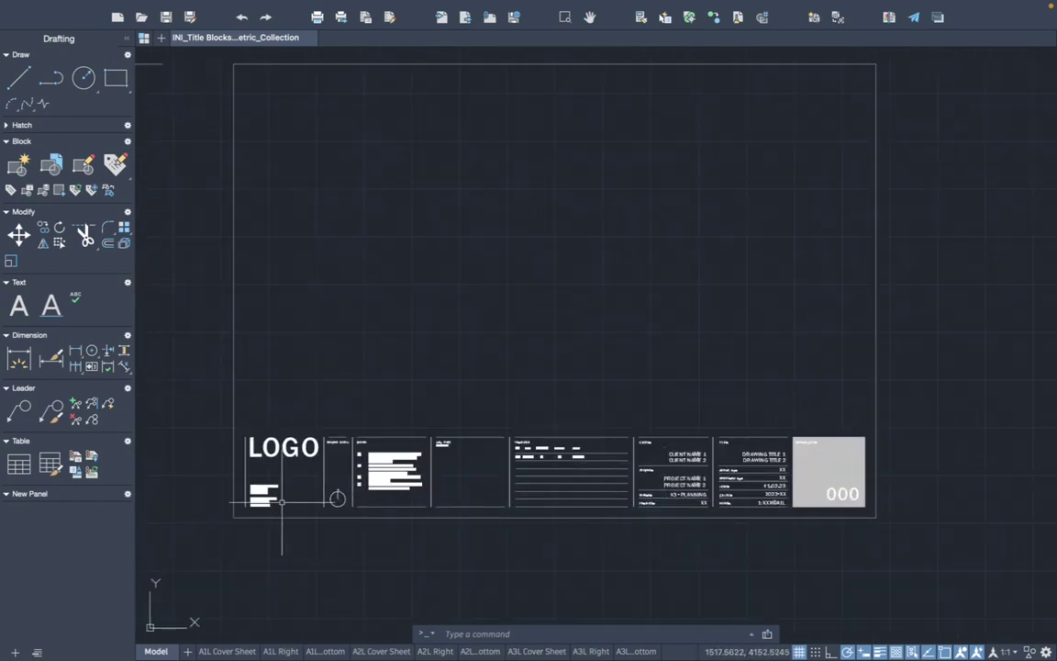
{"action": "scroll", "coordinate": [270, 501], "scroll_direction": "up", "scroll_amount": 5}
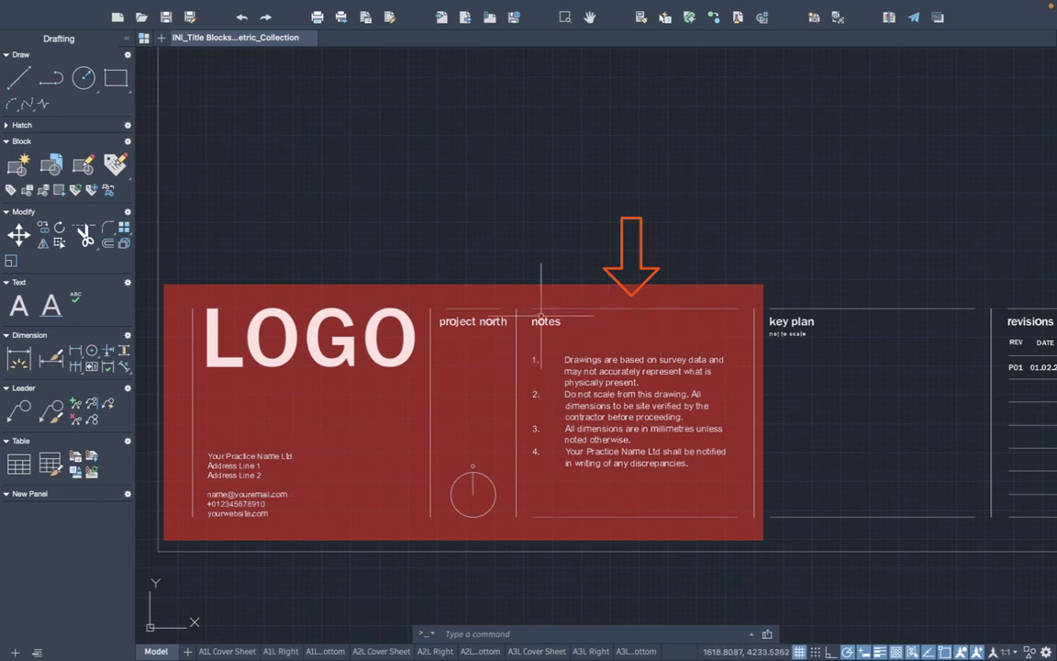
{"action": "scroll", "coordinate": [602, 451], "scroll_direction": "up", "scroll_amount": 3}
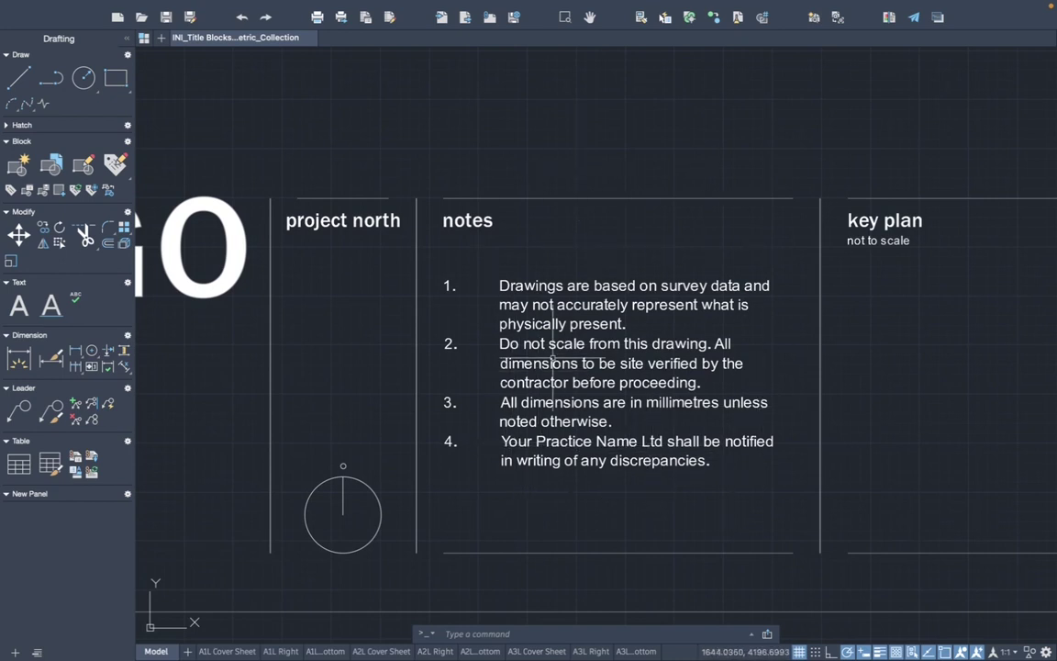
{"action": "scroll", "coordinate": [698, 396], "scroll_direction": "down", "scroll_amount": 4}
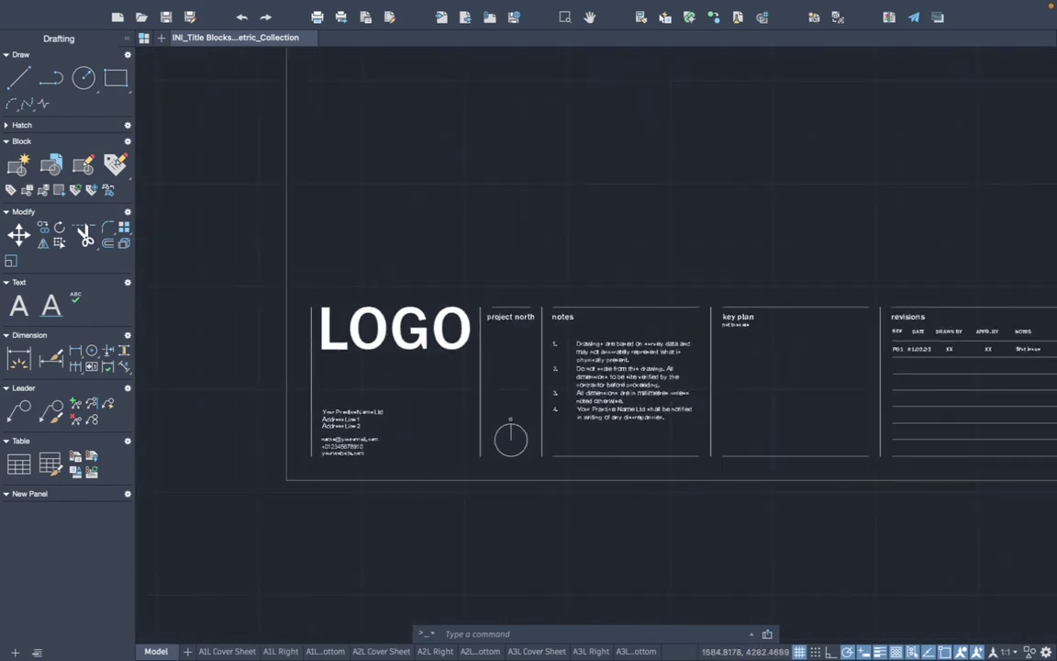
{"action": "scroll", "coordinate": [501, 232], "scroll_direction": "down", "scroll_amount": 5}
{"action": "scroll", "coordinate": [585, 248], "scroll_direction": "up", "scroll_amount": 5}
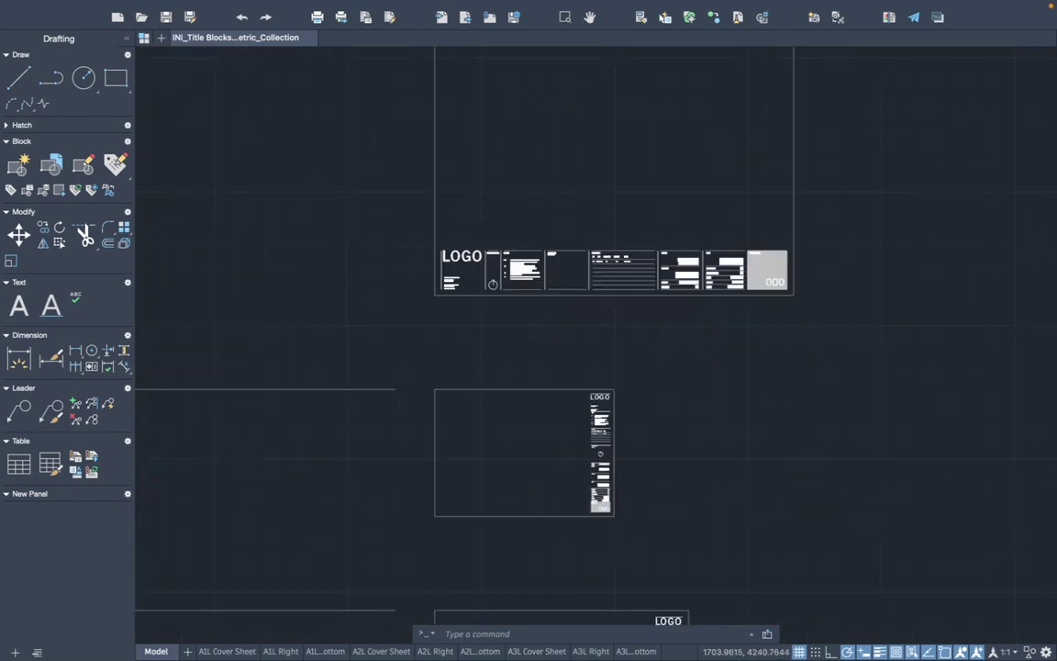
{"action": "scroll", "coordinate": [257, 319], "scroll_direction": "down", "scroll_amount": 1}
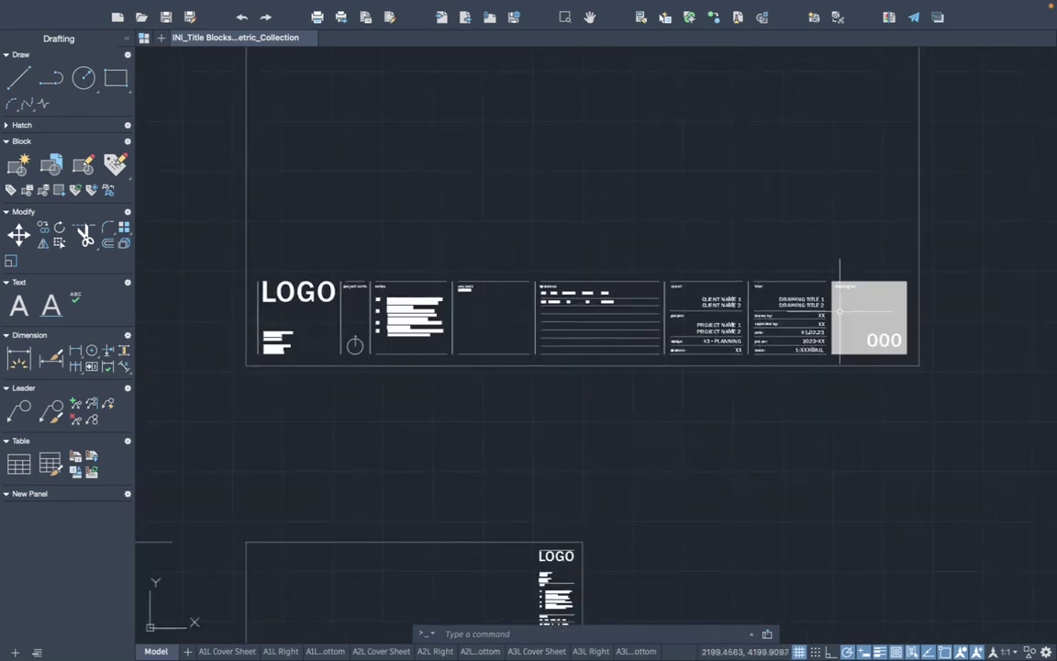
{"action": "scroll", "coordinate": [838, 260], "scroll_direction": "up", "scroll_amount": 4}
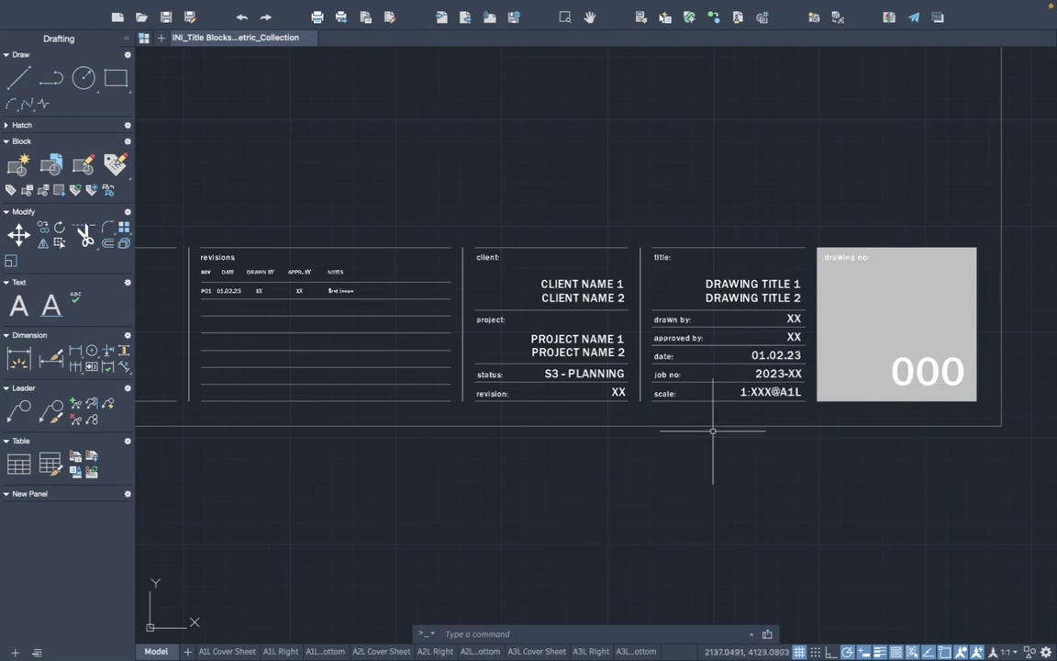
{"action": "scroll", "coordinate": [780, 431], "scroll_direction": "down", "scroll_amount": 5}
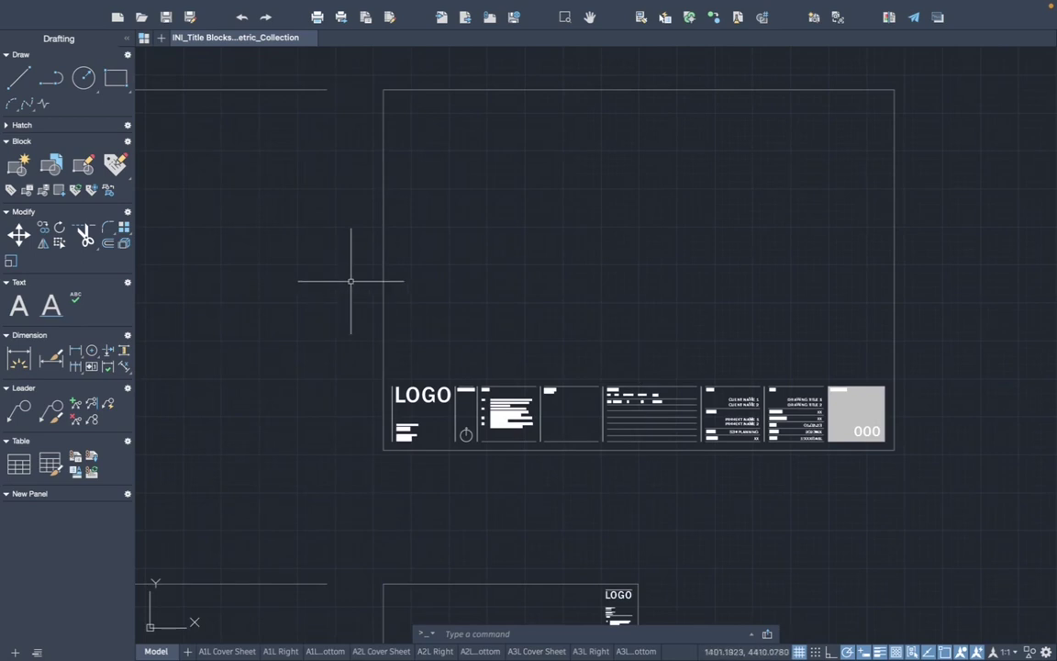
{"action": "scroll", "coordinate": [816, 376], "scroll_direction": "up", "scroll_amount": 1}
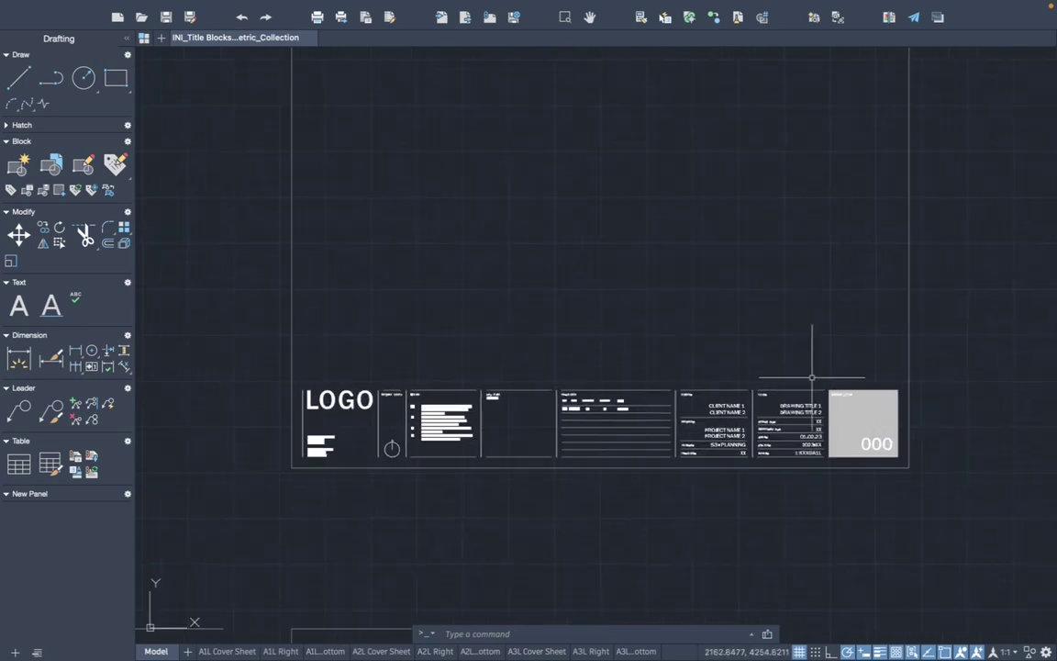
Select the A1 bottom title block and open it in the Block Editor with BEDIT.
{"action": "left_click", "coordinate": [565, 491]}
{"action": "left_click", "coordinate": [553, 465]}
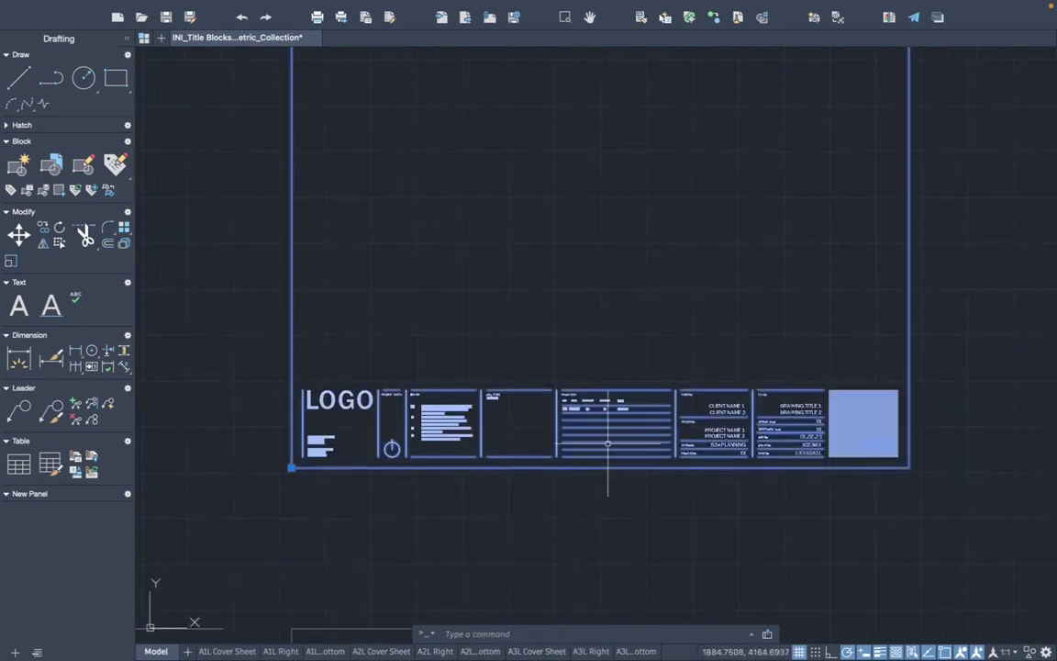
{"action": "type", "text": "bedit"}
{"action": "key", "text": "Return"}
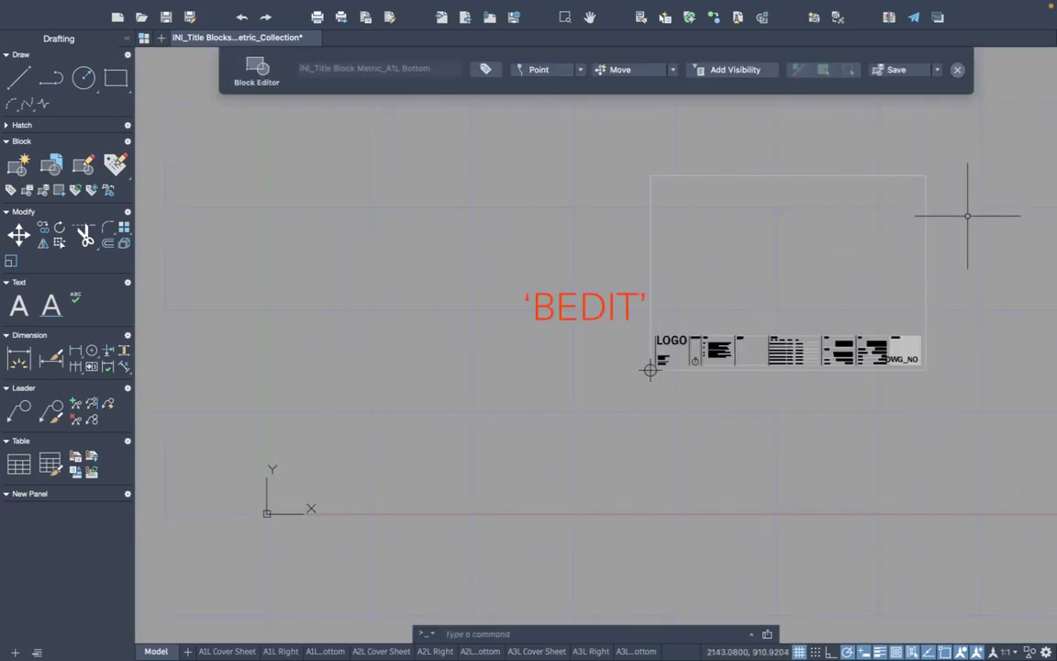
Review the practice name and address MText, then select the LOGO placeholder text.
{"action": "scroll", "coordinate": [944, 236], "scroll_direction": "up", "scroll_amount": 1}
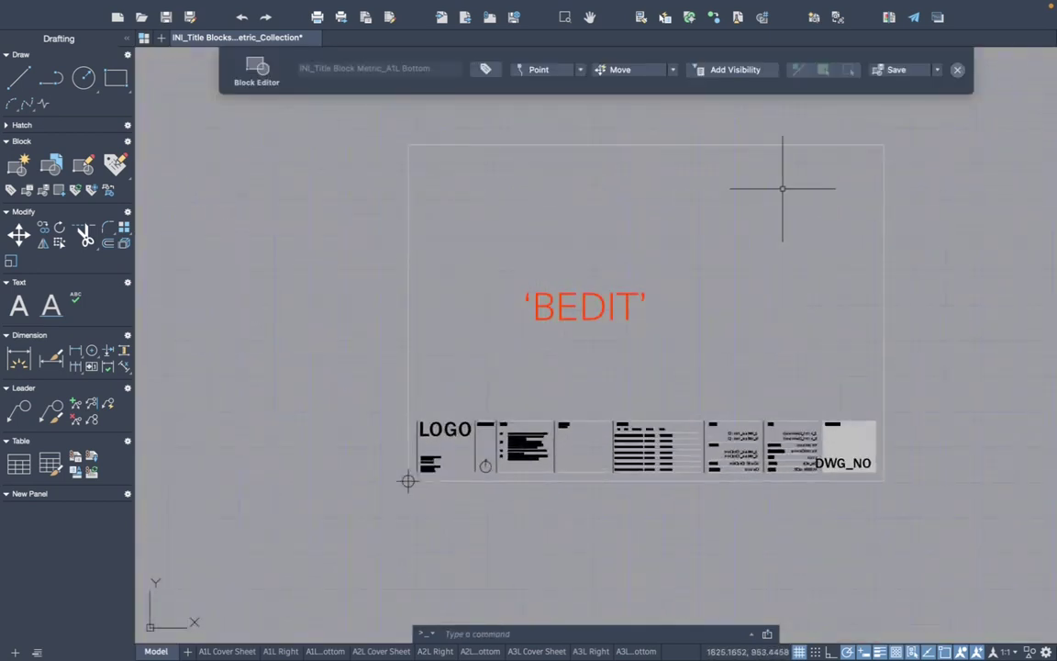
{"action": "scroll", "coordinate": [427, 465], "scroll_direction": "up", "scroll_amount": 9}
{"action": "double_click", "coordinate": [422, 456]}
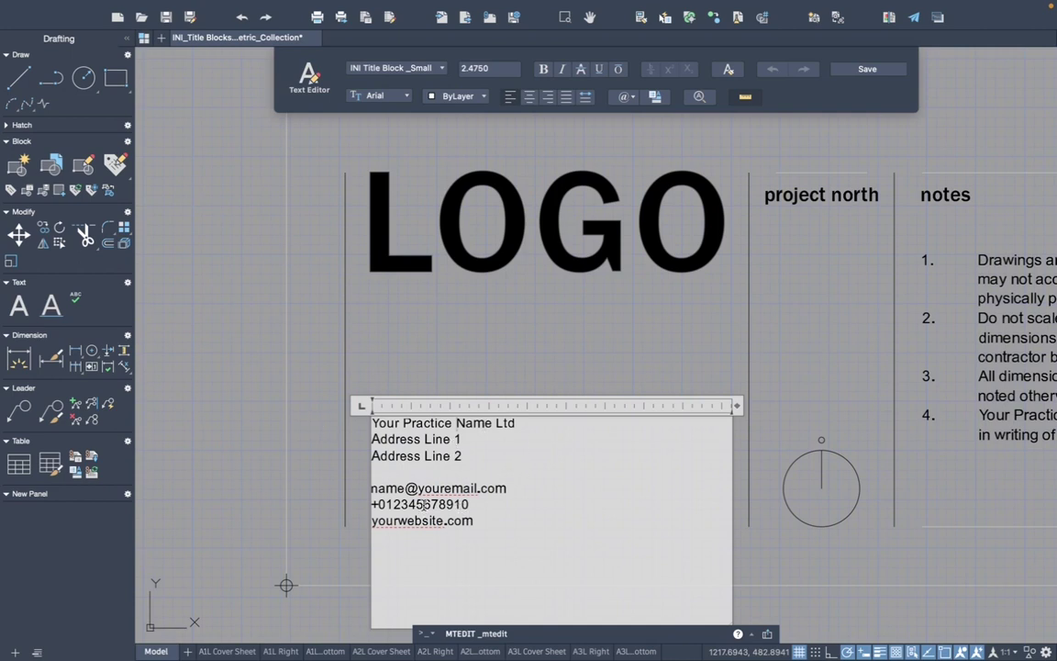
{"action": "left_click", "coordinate": [287, 585]}
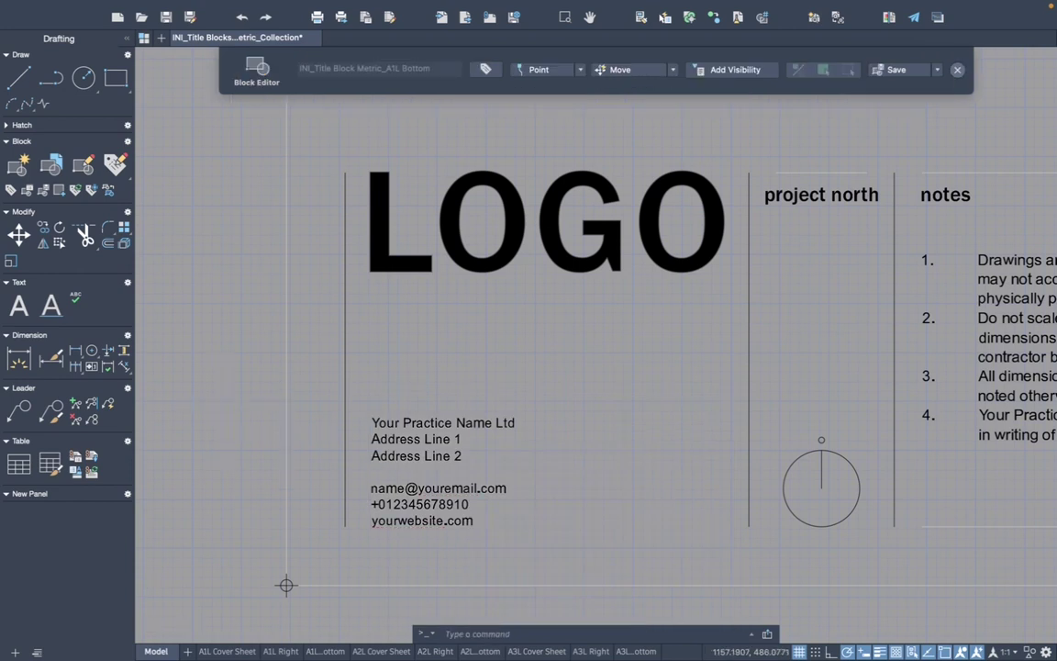
{"action": "scroll", "coordinate": [345, 343], "scroll_direction": "down", "scroll_amount": 2}
{"action": "scroll", "coordinate": [780, 340], "scroll_direction": "up", "scroll_amount": 1}
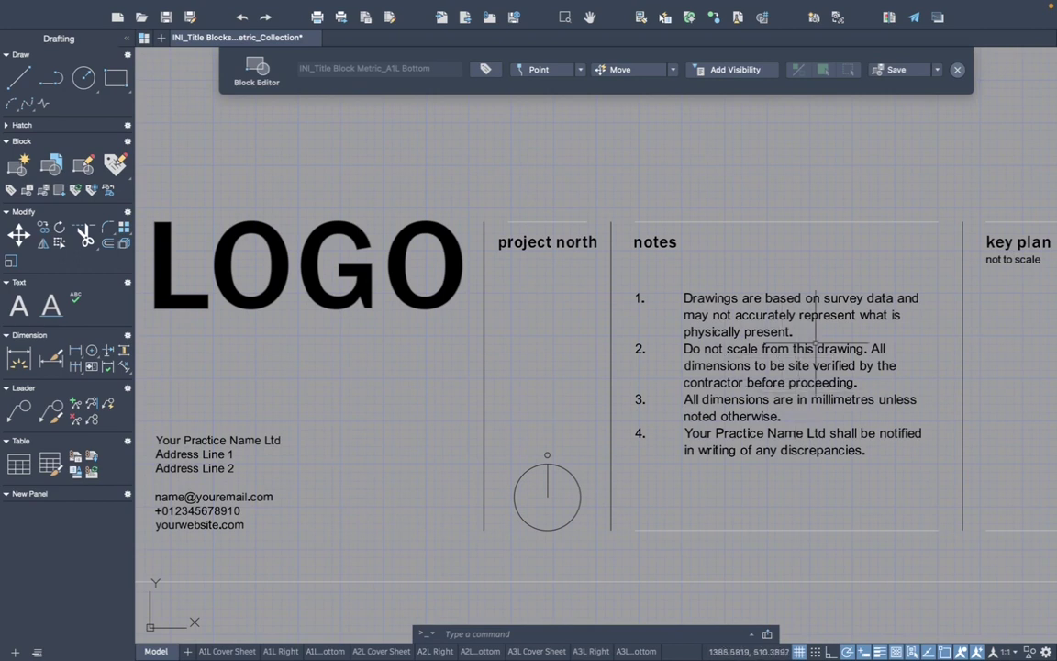
{"action": "scroll", "coordinate": [963, 373], "scroll_direction": "down", "scroll_amount": 3}
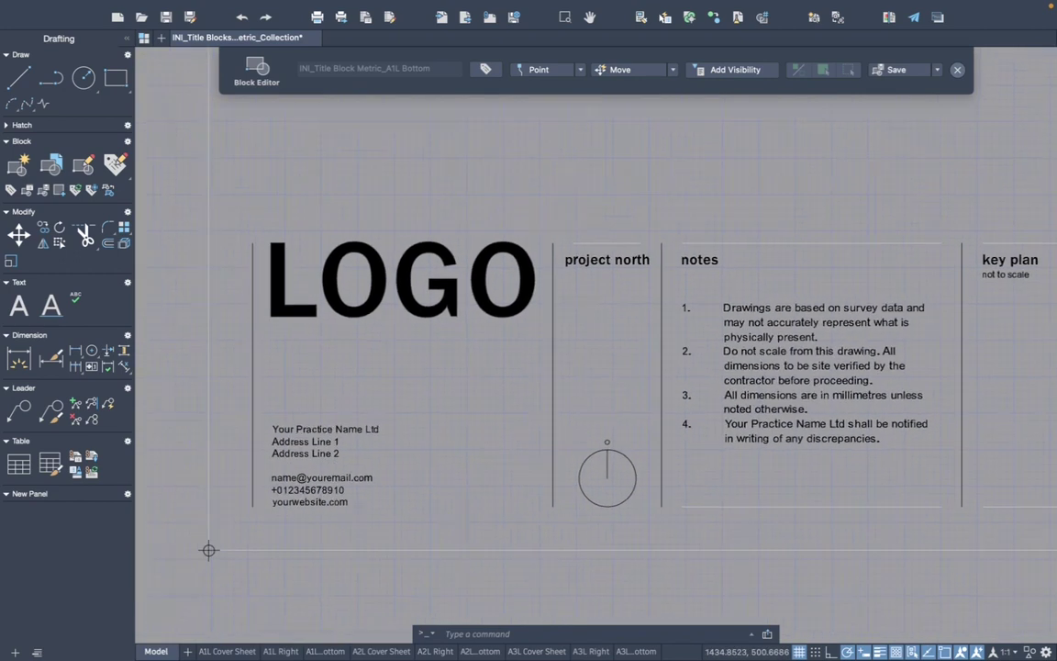
{"action": "scroll", "coordinate": [487, 317], "scroll_direction": "up", "scroll_amount": 1}
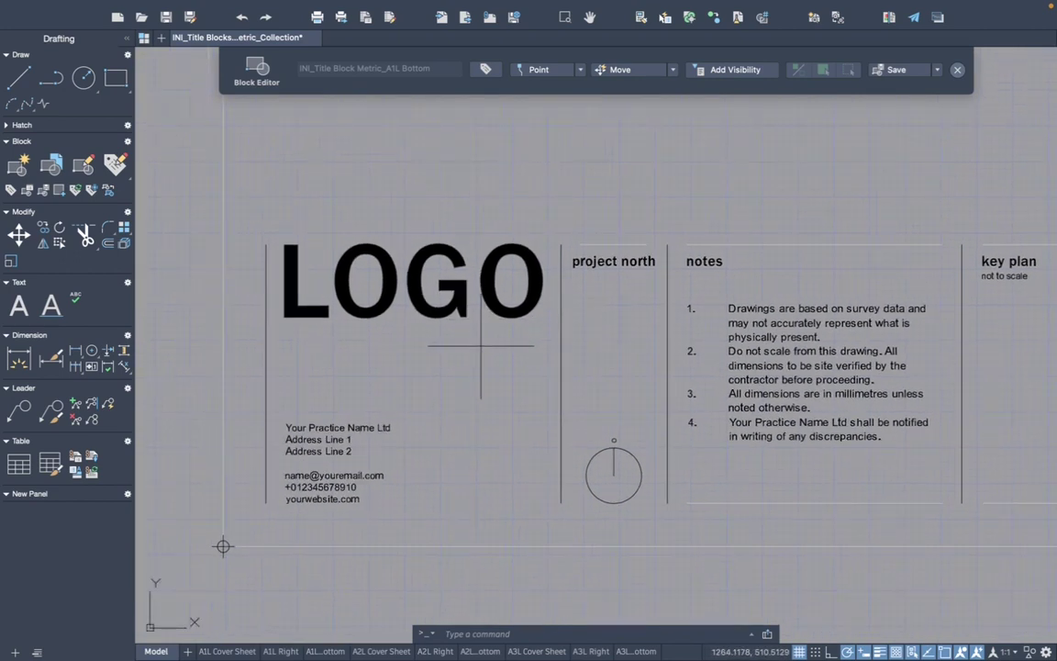
{"action": "left_click", "coordinate": [445, 286]}
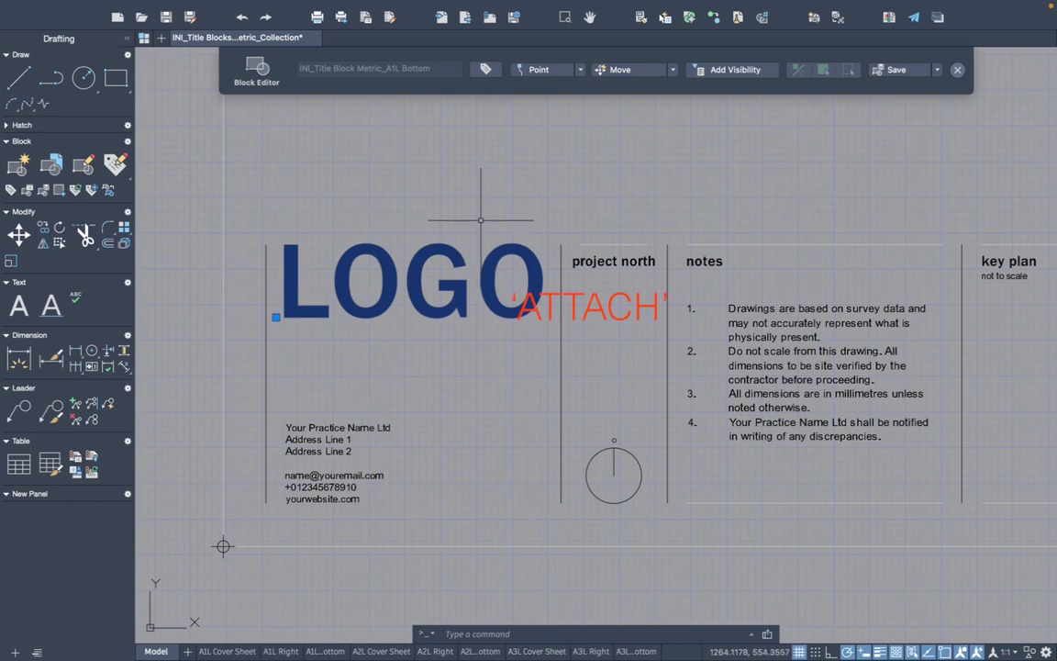
Delete the LOGO placeholder and attach Initiate_Logotype_Black_RGB.png as an image.
{"action": "key", "text": "Delete"}
{"action": "type", "text": "attach"}
{"action": "key", "text": "Return"}
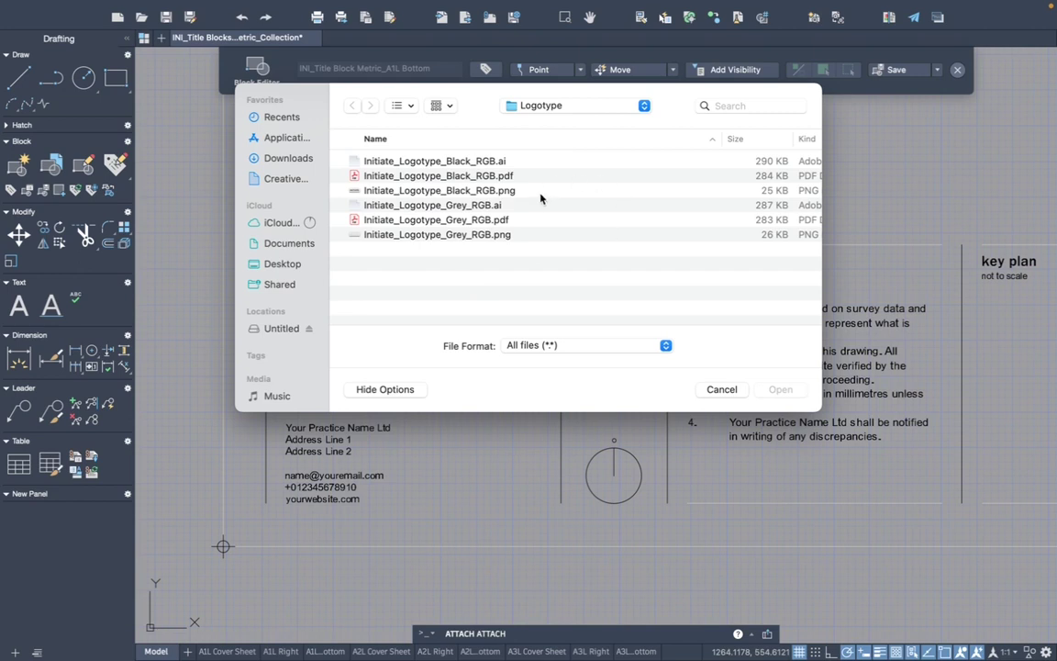
{"action": "left_click", "coordinate": [441, 191]}
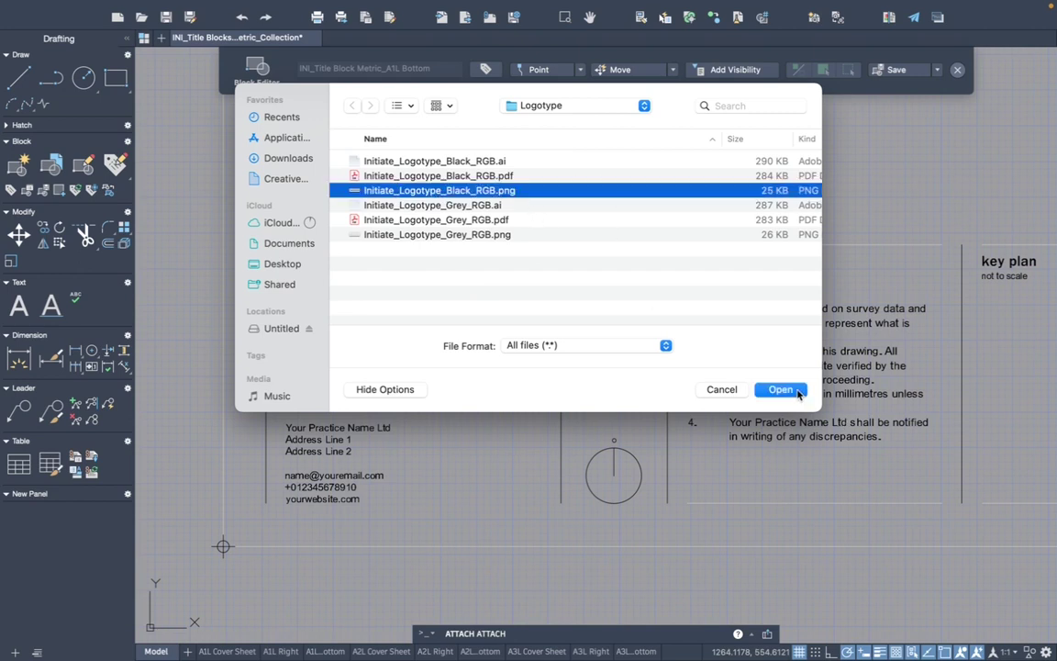
{"action": "left_click", "coordinate": [796, 391]}
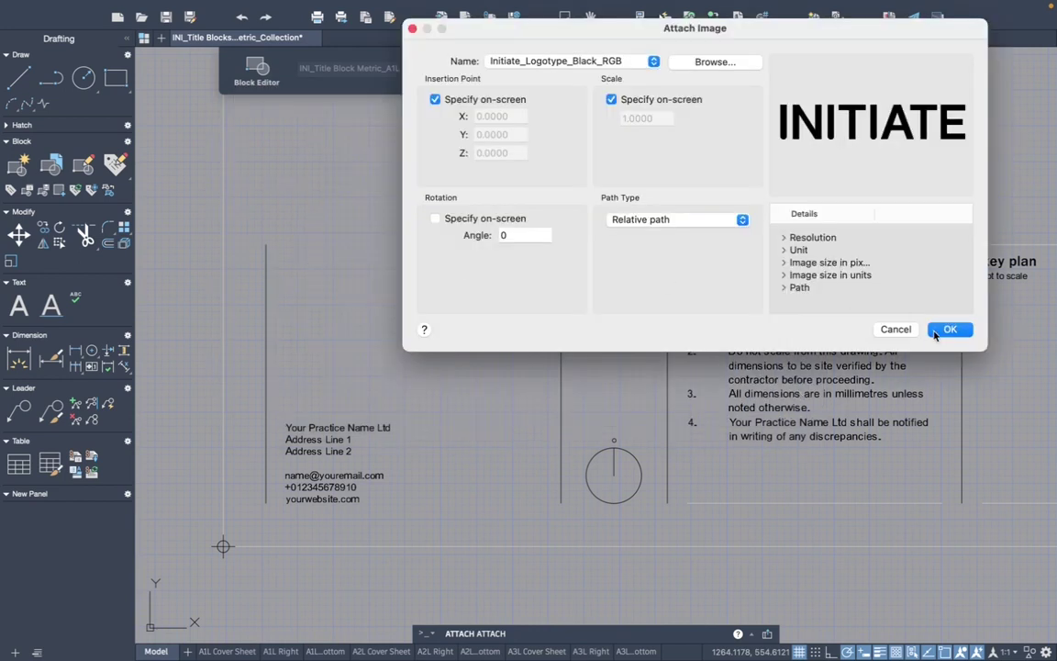
{"action": "left_click", "coordinate": [948, 329]}
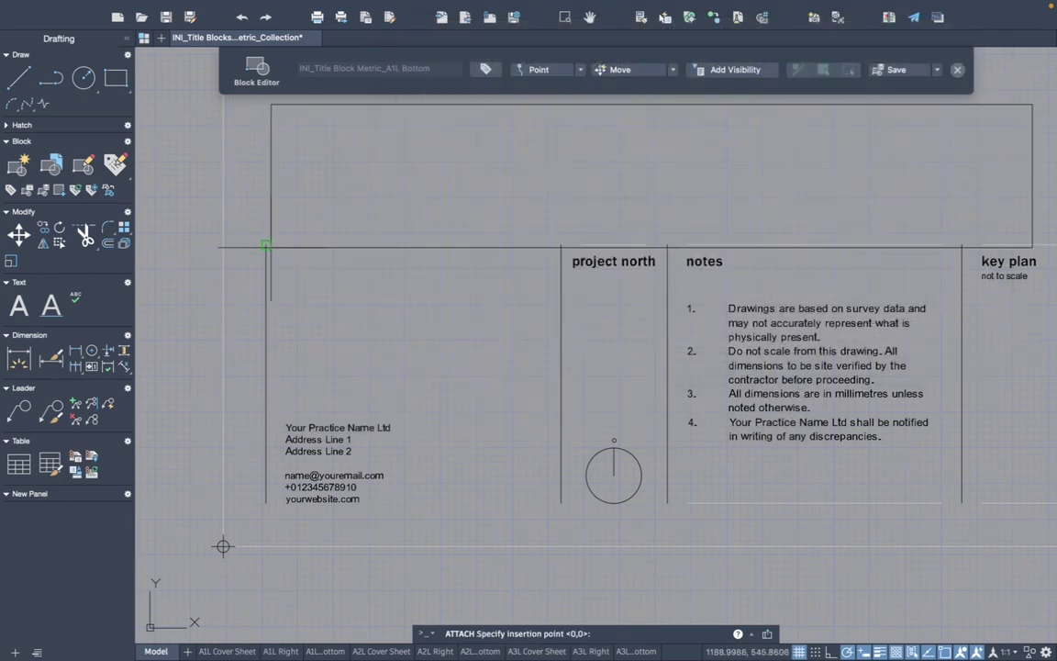
Insert the INITIATE logo image at a picked point and size.
{"action": "left_click", "coordinate": [266, 245]}
{"action": "left_click", "coordinate": [301, 249]}
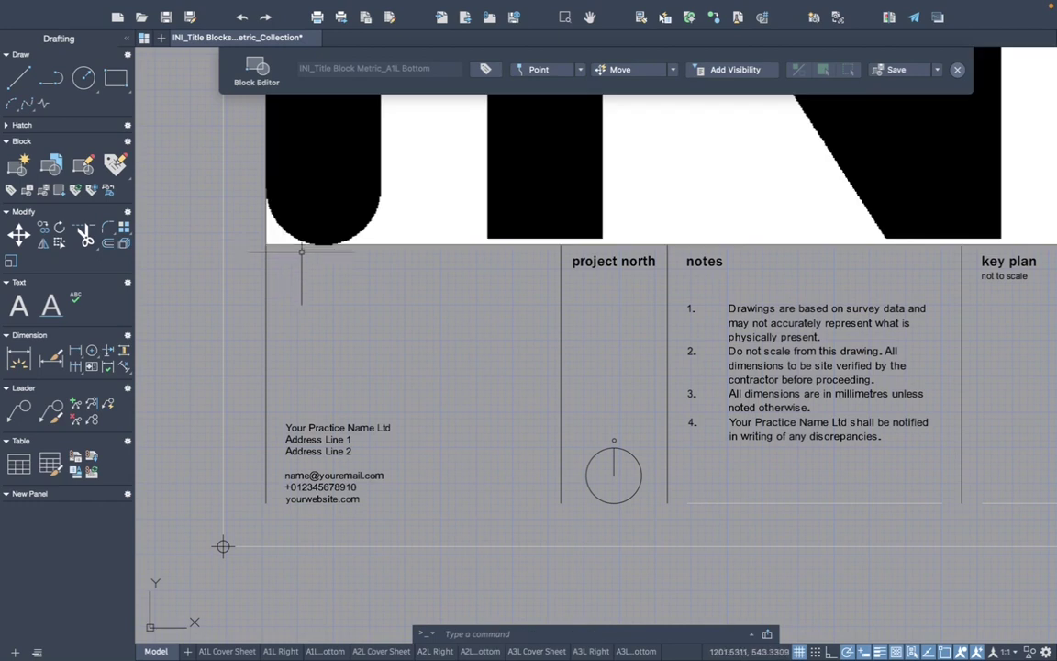
{"action": "scroll", "coordinate": [301, 249], "scroll_direction": "down", "scroll_amount": 5}
Move the logo image into the title block's top-left logo compartment.
{"action": "left_click", "coordinate": [283, 325]}
{"action": "scroll", "coordinate": [465, 224], "scroll_direction": "up", "scroll_amount": 5}
{"action": "type", "text": "m"}
{"action": "key", "text": "Return"}
{"action": "left_click", "coordinate": [356, 220]}
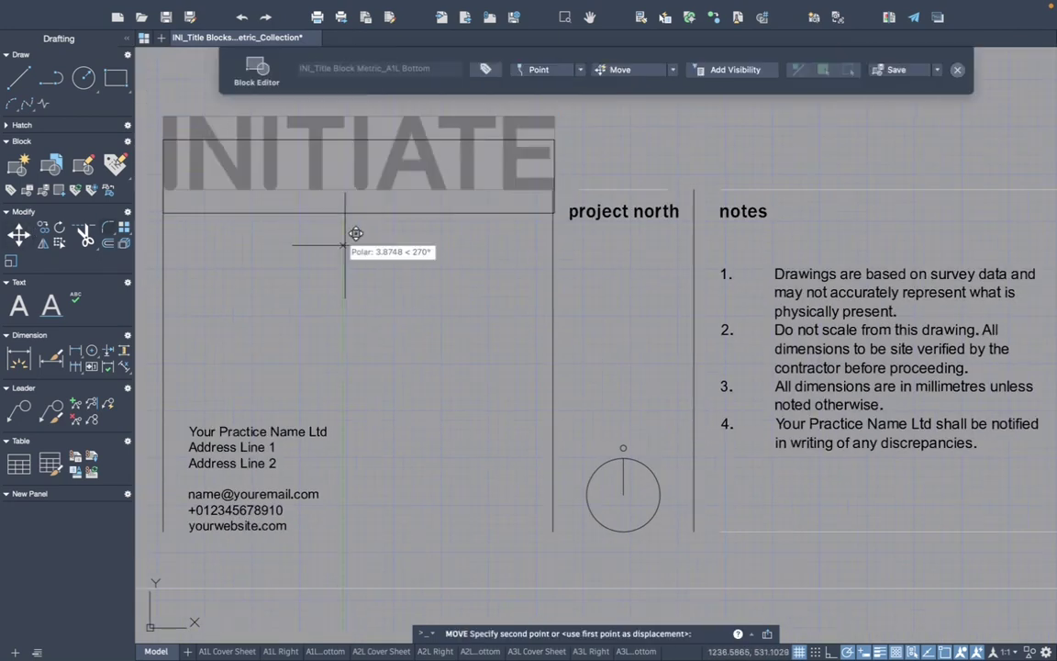
{"action": "left_click", "coordinate": [354, 308]}
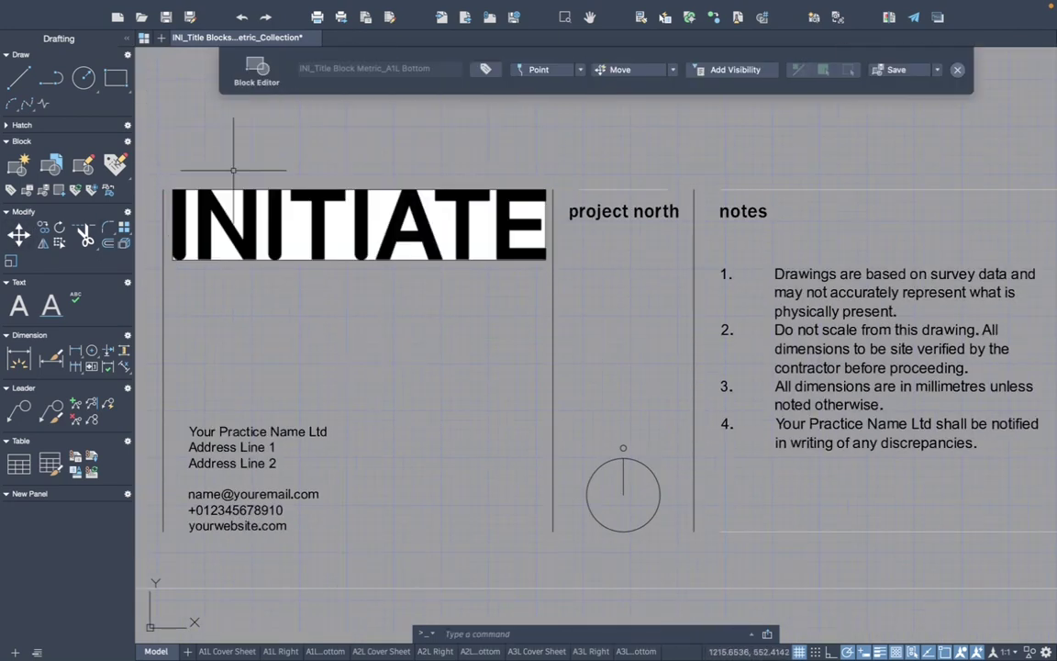
{"action": "left_click", "coordinate": [234, 206]}
{"action": "scroll", "coordinate": [234, 206], "scroll_direction": "up", "scroll_amount": 1}
{"action": "key", "text": "Escape"}
{"action": "scroll", "coordinate": [311, 491], "scroll_direction": "down", "scroll_amount": 3}
{"action": "scroll", "coordinate": [383, 258], "scroll_direction": "up", "scroll_amount": 1}
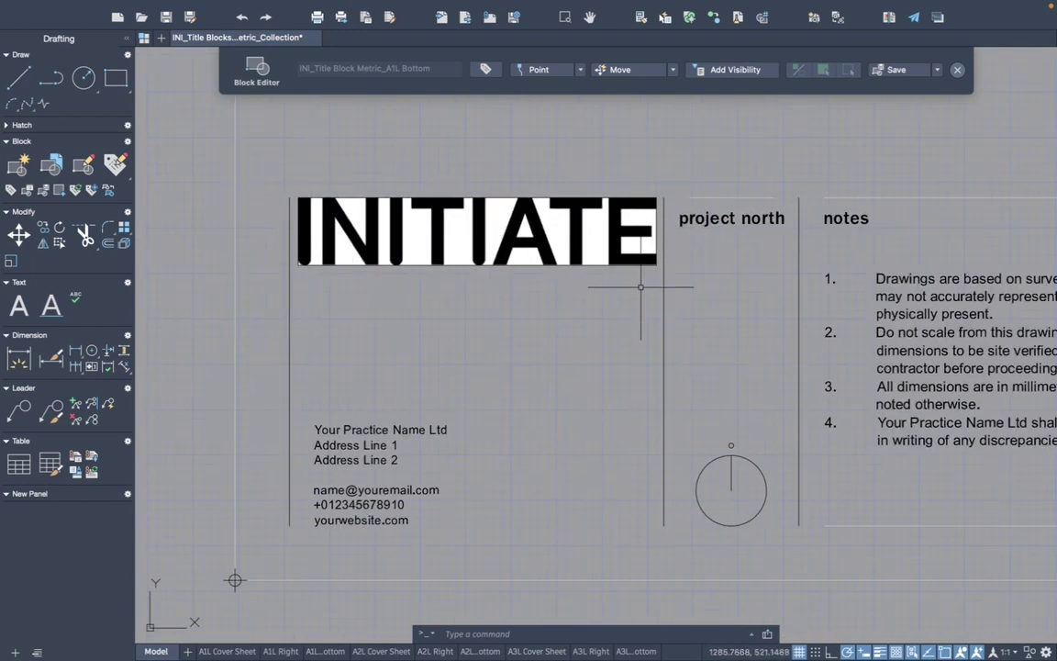
{"action": "left_click", "coordinate": [602, 272]}
Set IMAGEFRAME to 0 to hide the logo's border frame, then deselect it.
{"action": "left_click", "coordinate": [495, 192]}
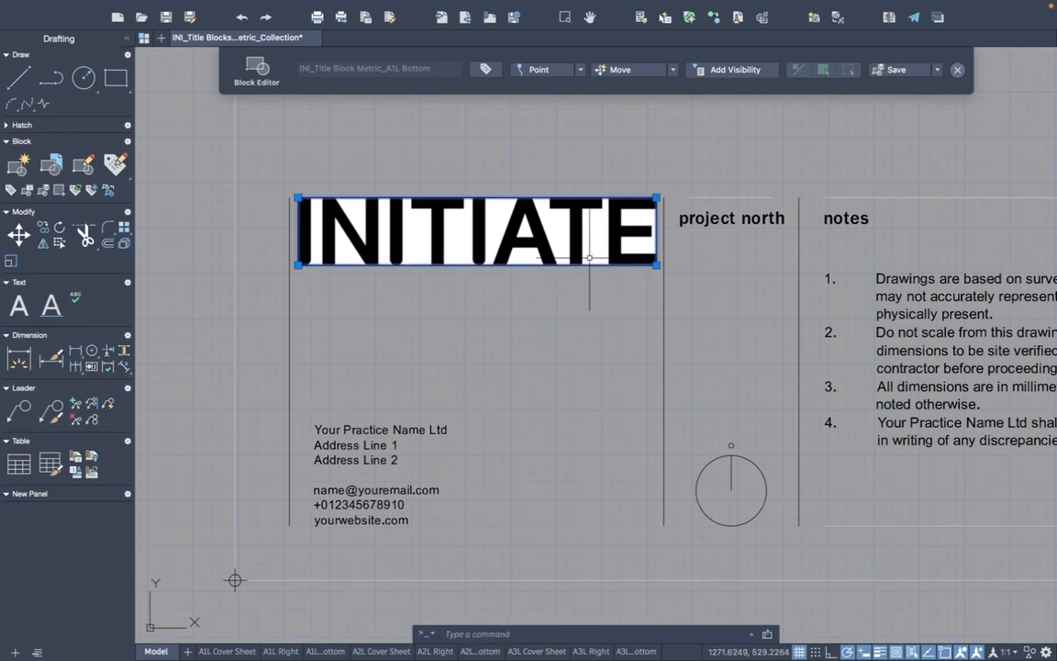
{"action": "type", "text": "imageframe"}
{"action": "key", "text": "Return"}
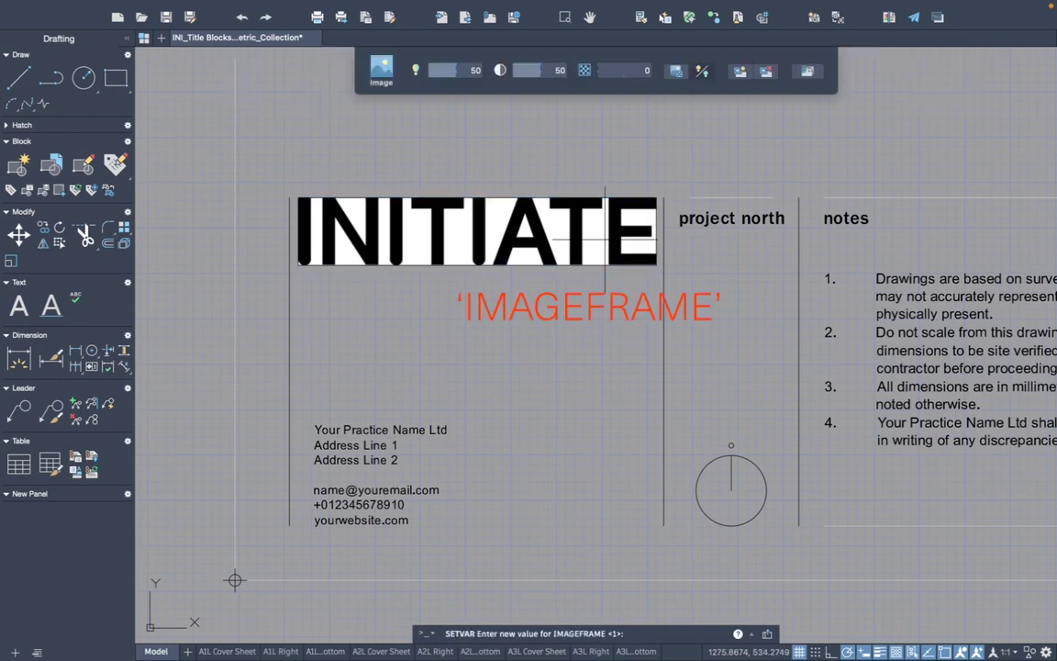
{"action": "type", "text": "0"}
{"action": "key", "text": "Return"}
{"action": "left_click", "coordinate": [583, 278]}
{"action": "left_click", "coordinate": [574, 307]}
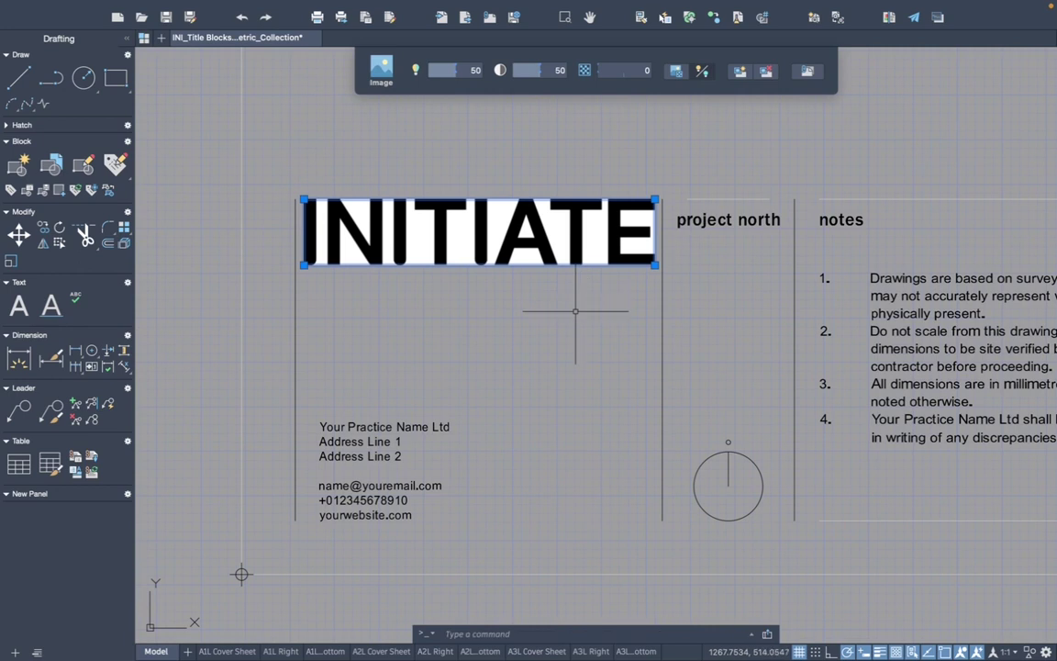
{"action": "left_click", "coordinate": [574, 298]}
{"action": "double_click", "coordinate": [542, 274]}
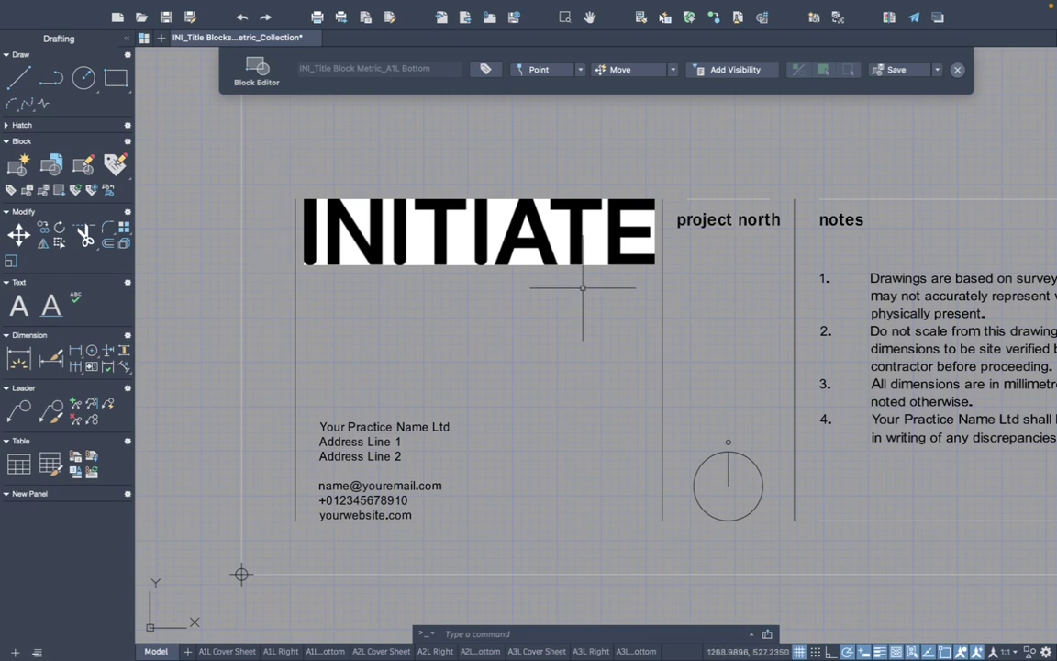
{"action": "scroll", "coordinate": [199, 299], "scroll_direction": "down", "scroll_amount": 1}
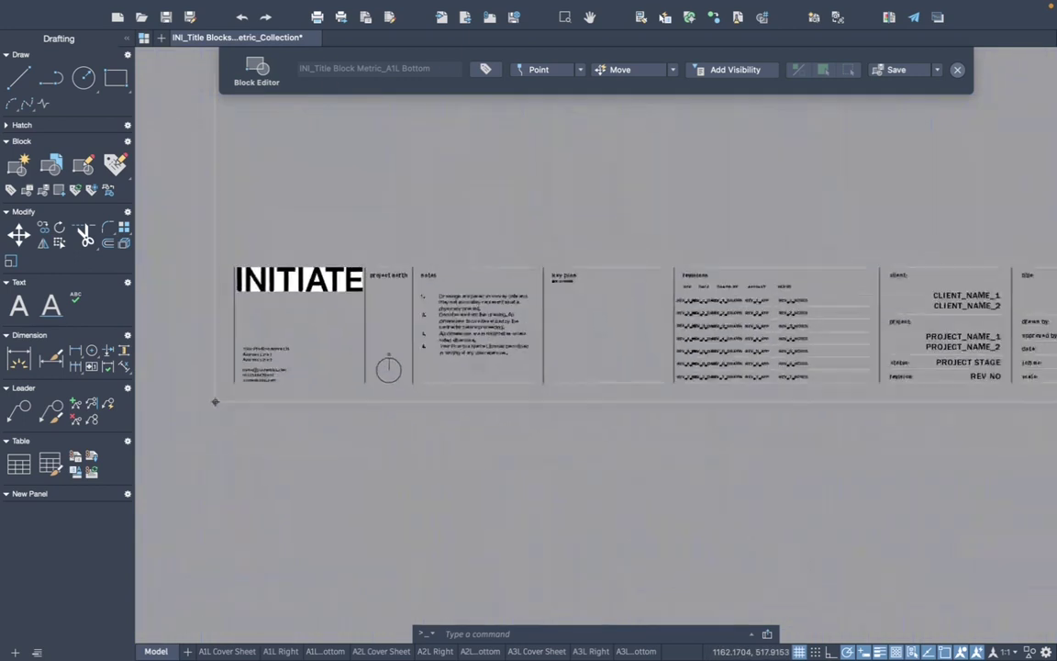
Save the block definition with its changes and close the Block Editor.
{"action": "scroll", "coordinate": [215, 394], "scroll_direction": "down", "scroll_amount": 3}
{"action": "scroll", "coordinate": [389, 224], "scroll_direction": "up", "scroll_amount": 1}
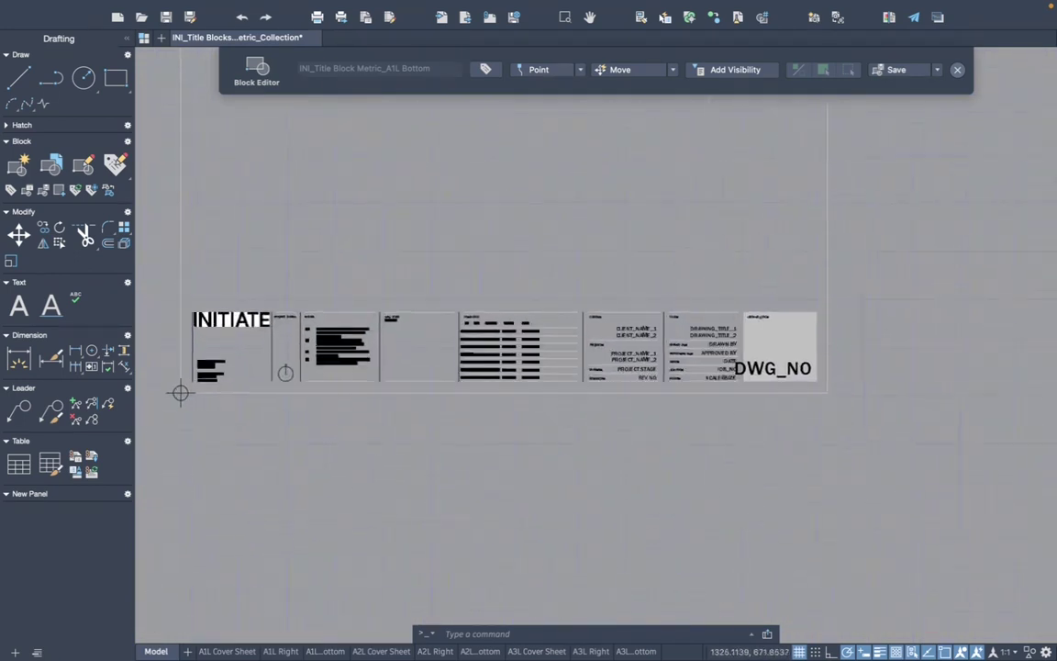
{"action": "left_click", "coordinate": [895, 70]}
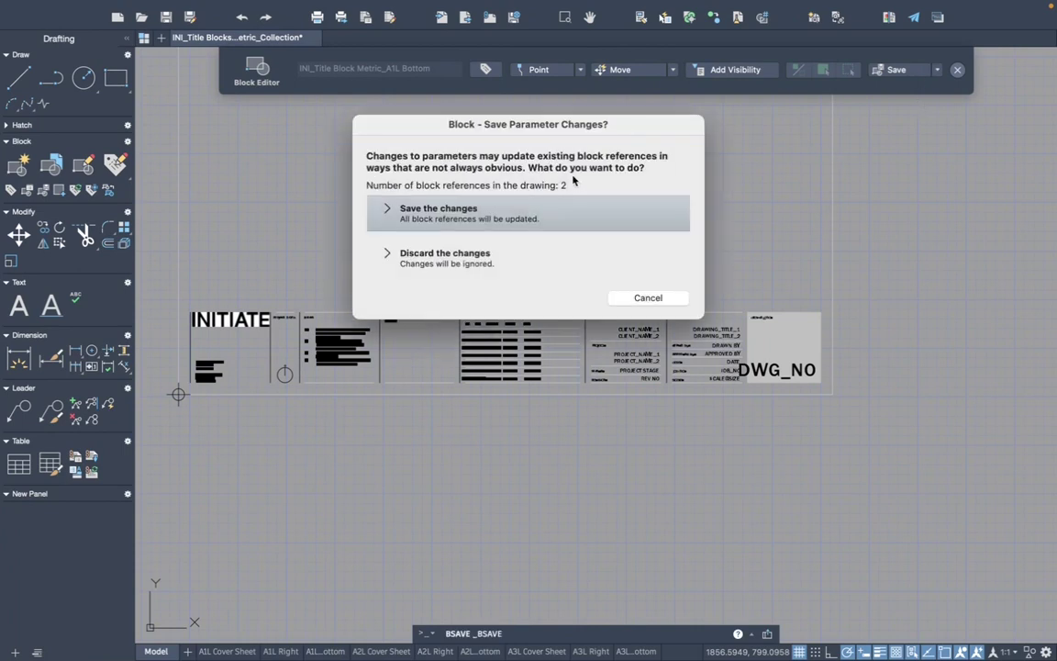
{"action": "left_click", "coordinate": [551, 211]}
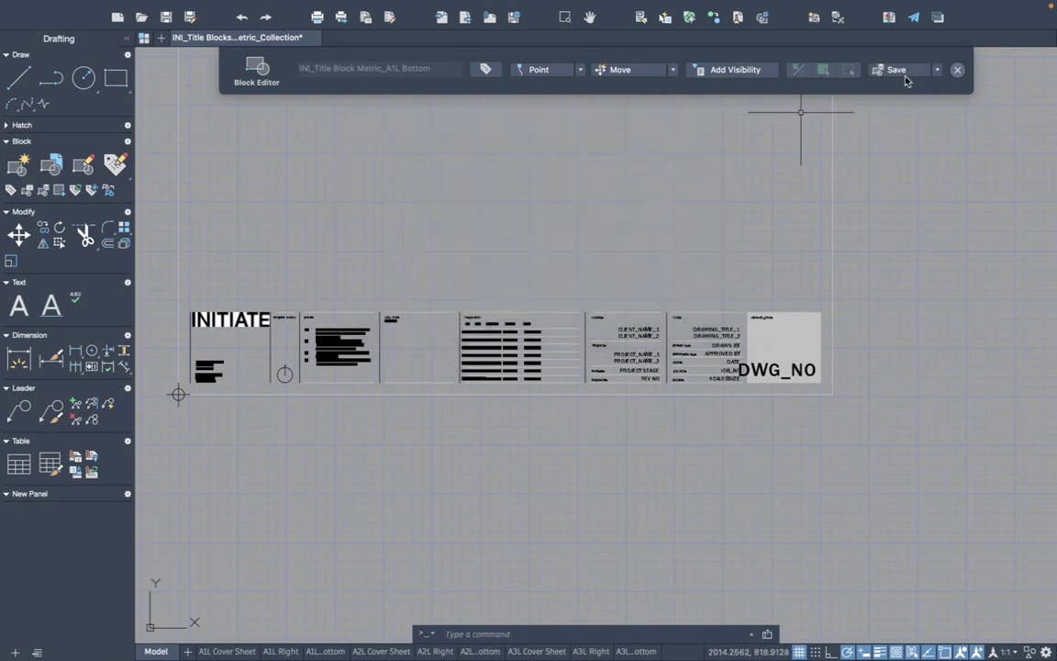
{"action": "left_click", "coordinate": [958, 70]}
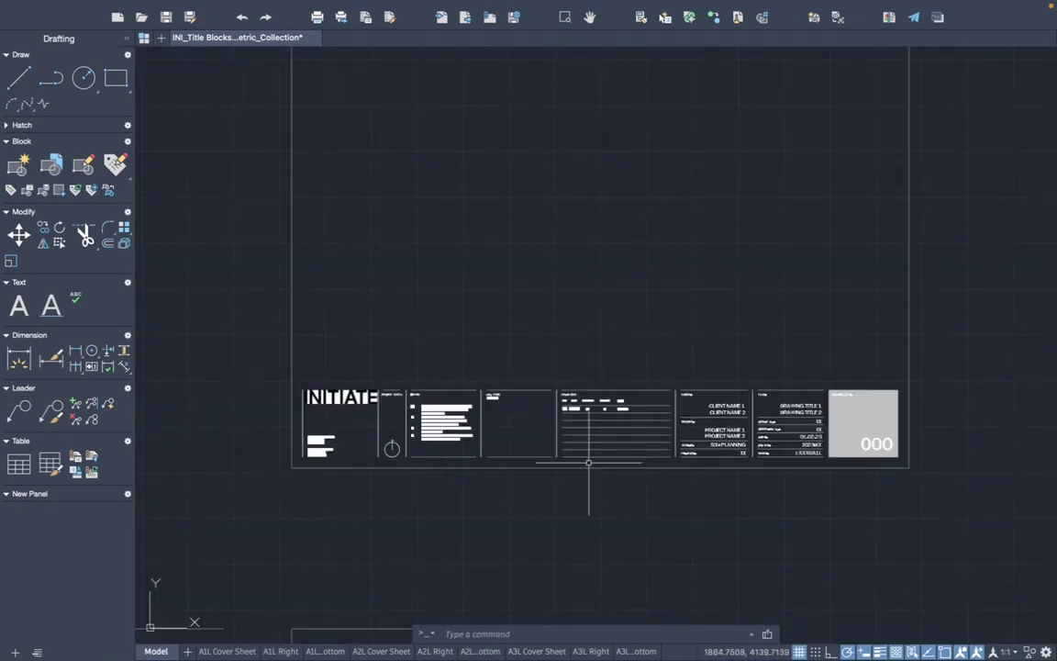
{"action": "scroll", "coordinate": [616, 459], "scroll_direction": "up", "scroll_amount": 1}
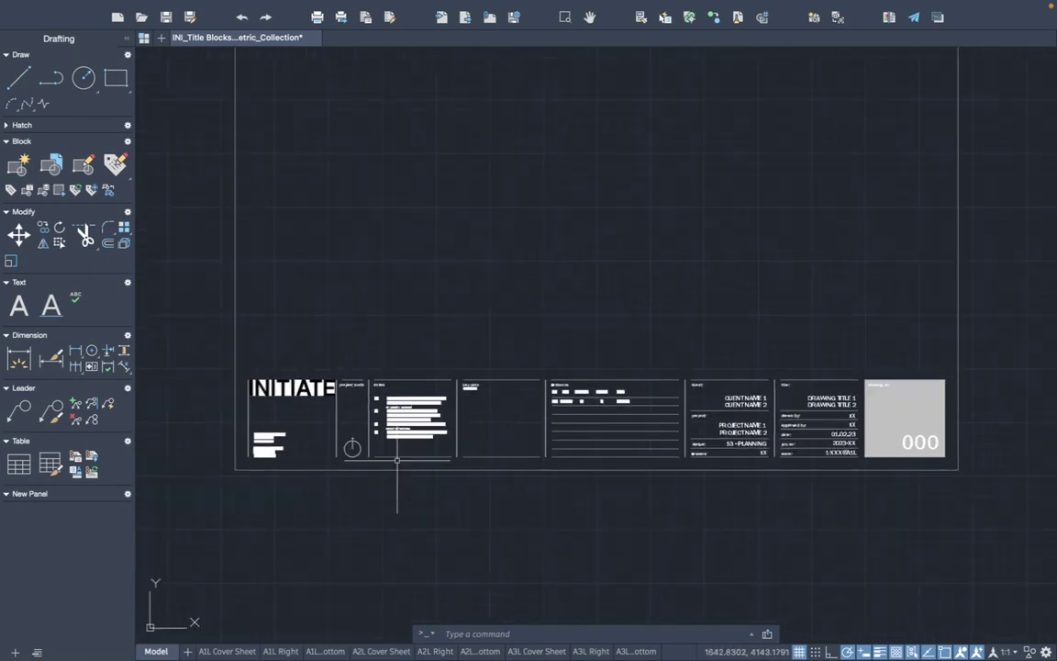
{"action": "scroll", "coordinate": [547, 520], "scroll_direction": "down", "scroll_amount": 5}
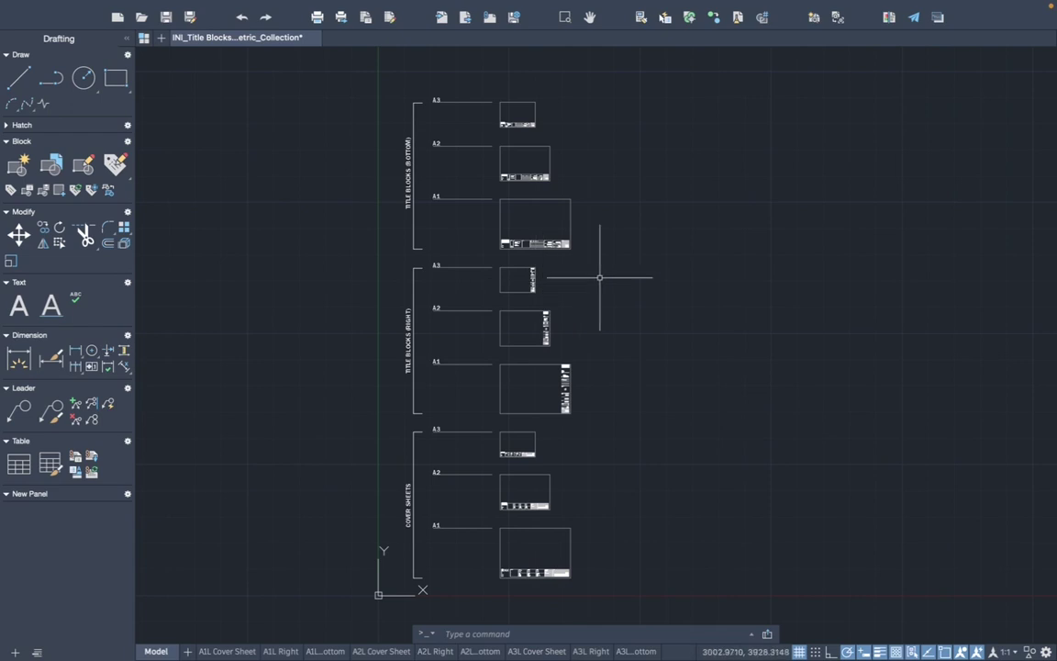
Close the title-block collection drawing, saving its changes.
{"action": "left_click", "coordinate": [313, 39]}
{"action": "left_click", "coordinate": [515, 287]}
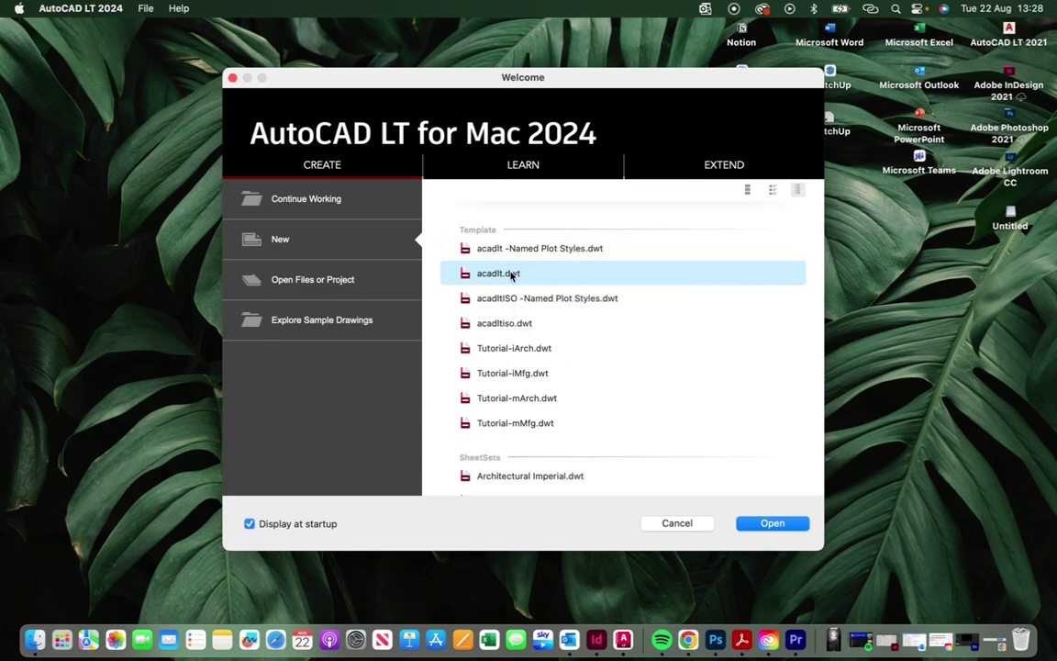
Start a new acadlt.dwt drawing with Millimeters insertion units and switch to Layout1.
{"action": "left_click", "coordinate": [773, 522]}
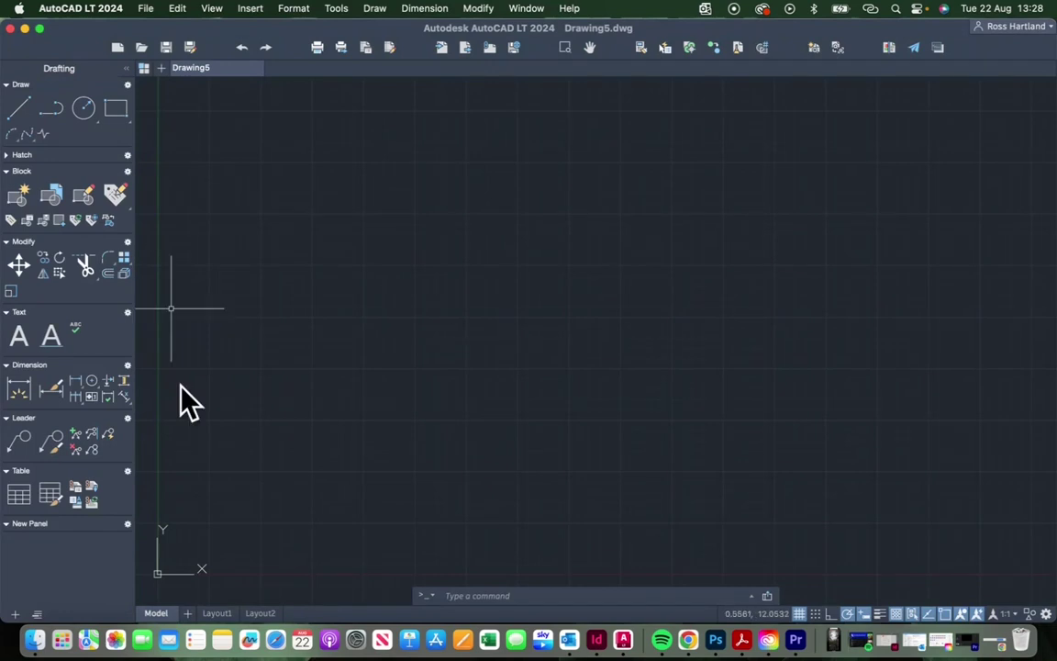
{"action": "type", "text": "units"}
{"action": "key", "text": "Return"}
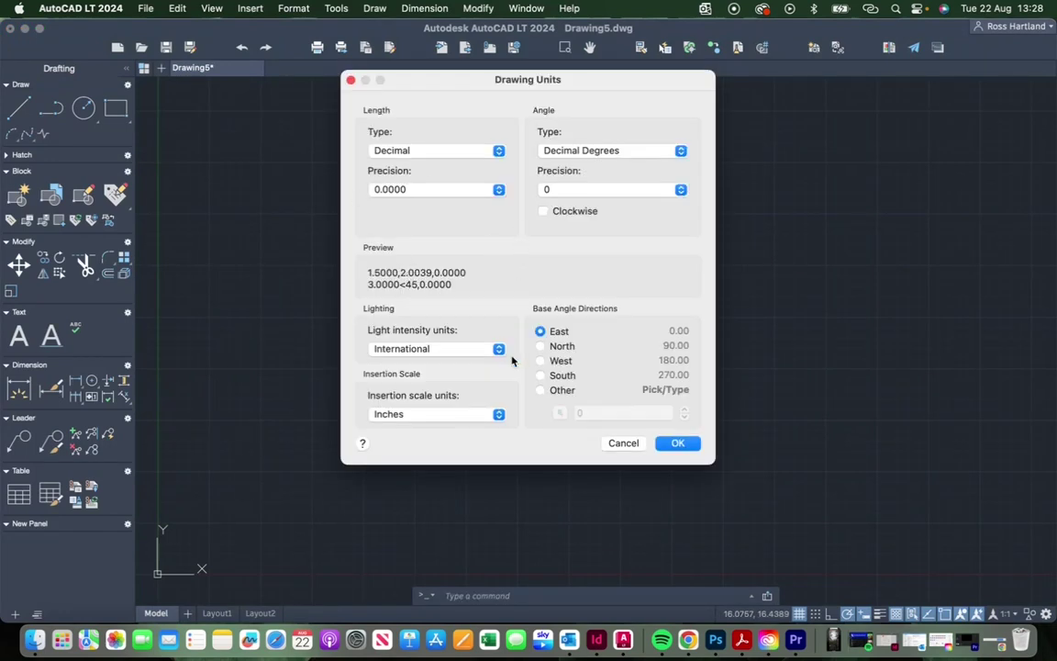
{"action": "left_click", "coordinate": [499, 415]}
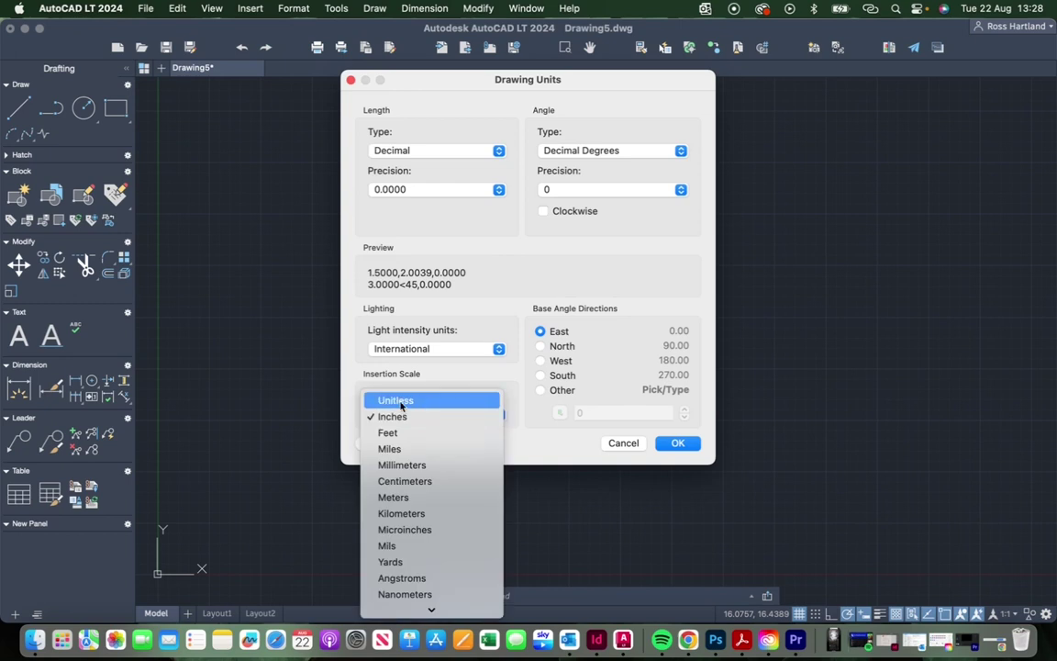
{"action": "left_click", "coordinate": [445, 466]}
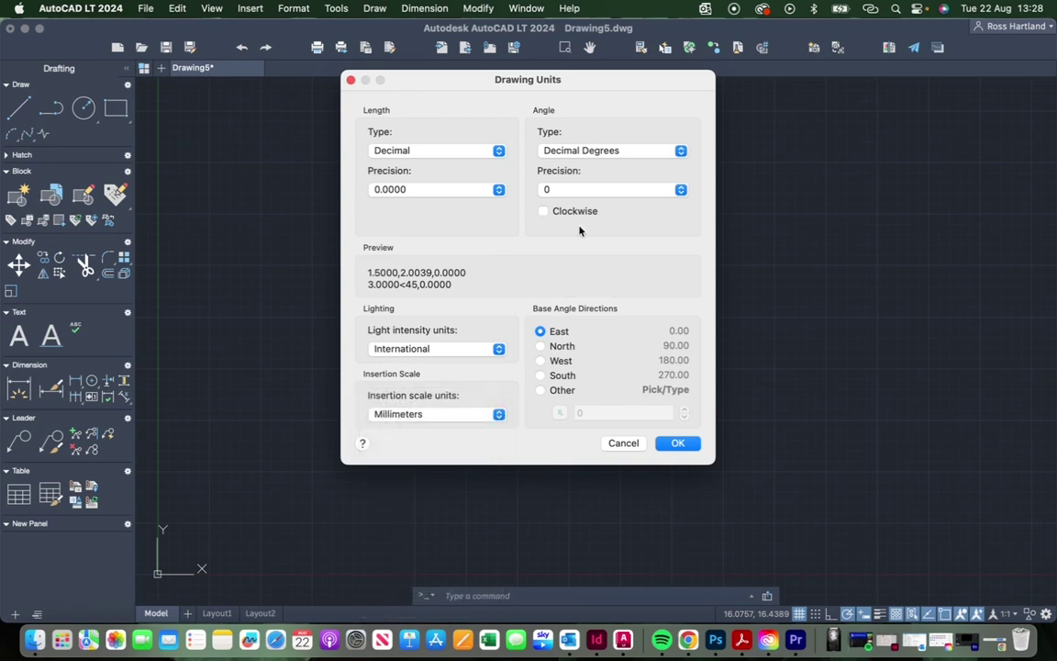
{"action": "left_click", "coordinate": [679, 445]}
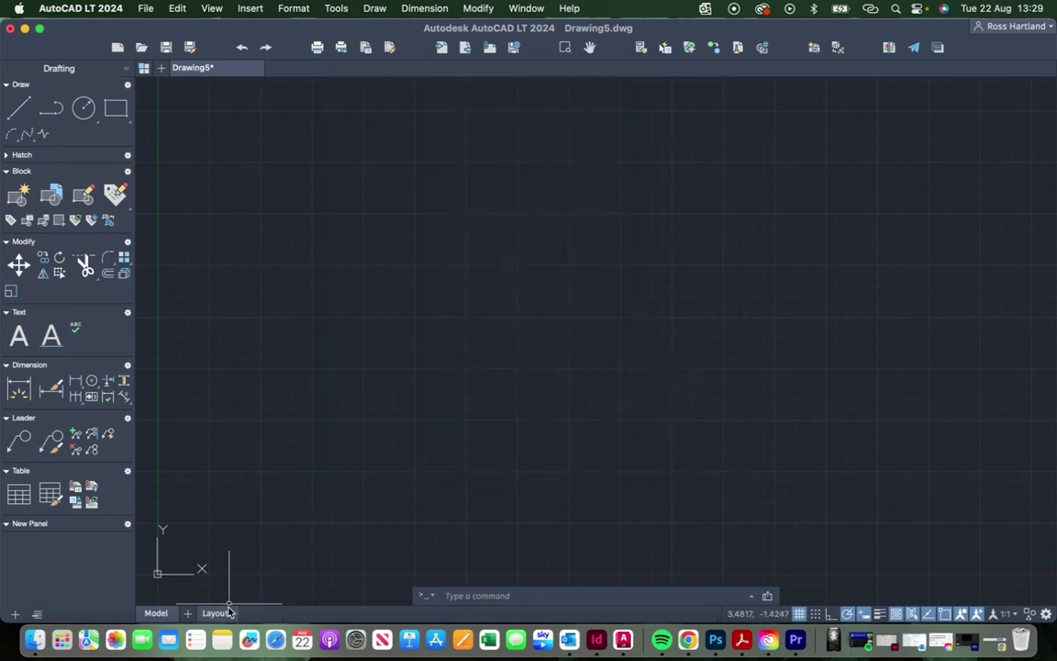
{"action": "left_click", "coordinate": [216, 612]}
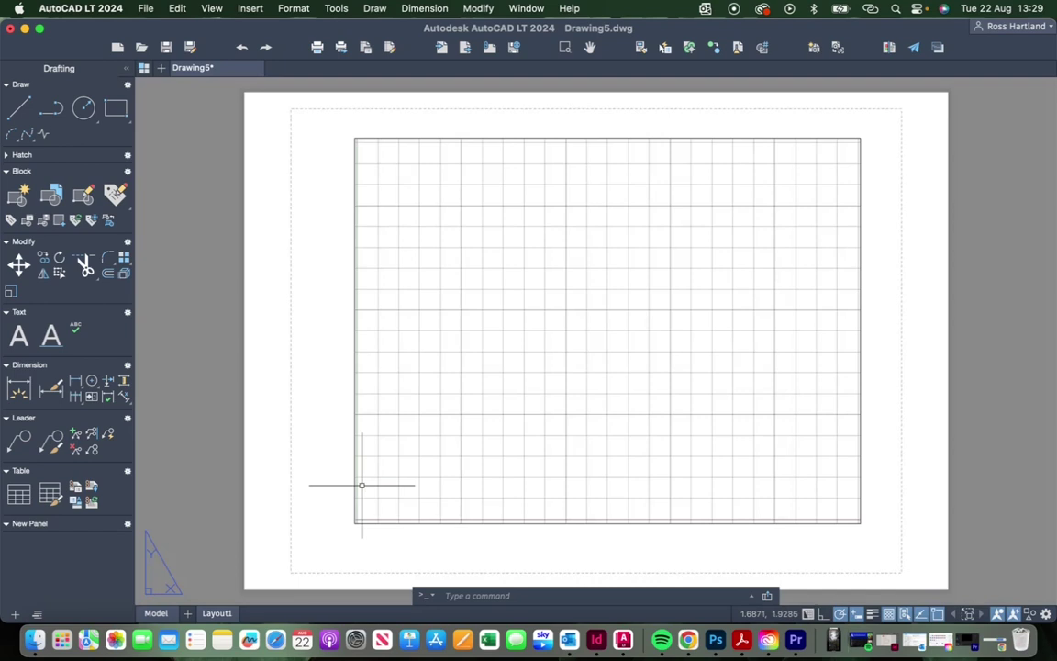
{"action": "right_click", "coordinate": [230, 612]}
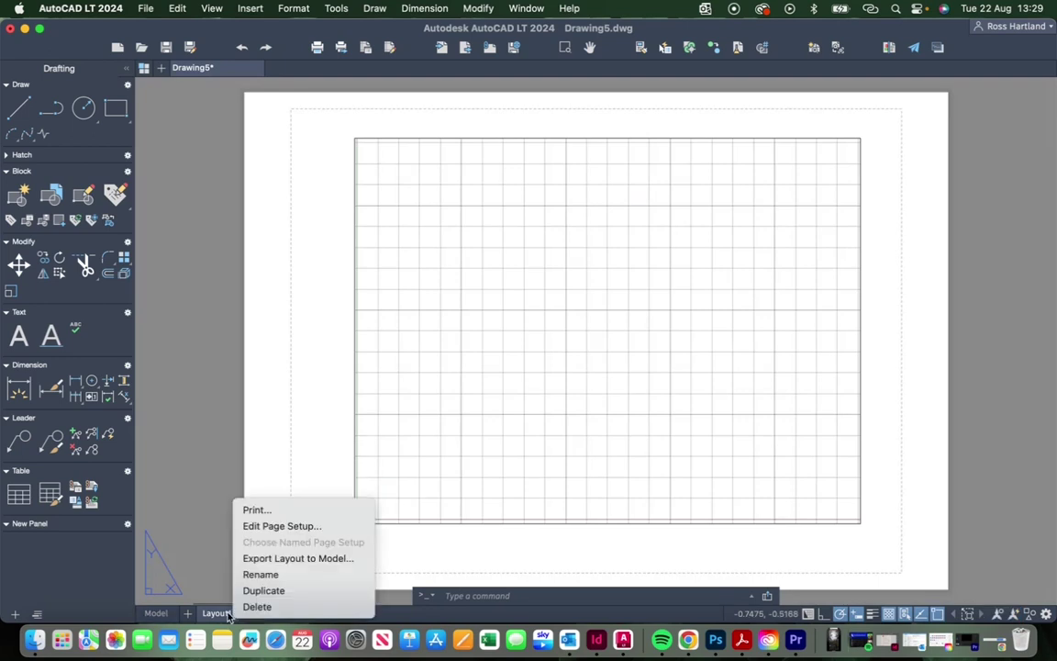
Give Layout1's page setup DWG To PDF.pc3, ISO full bleed A1 paper, Layout area, 1:1 scale.
{"action": "left_click", "coordinate": [289, 529]}
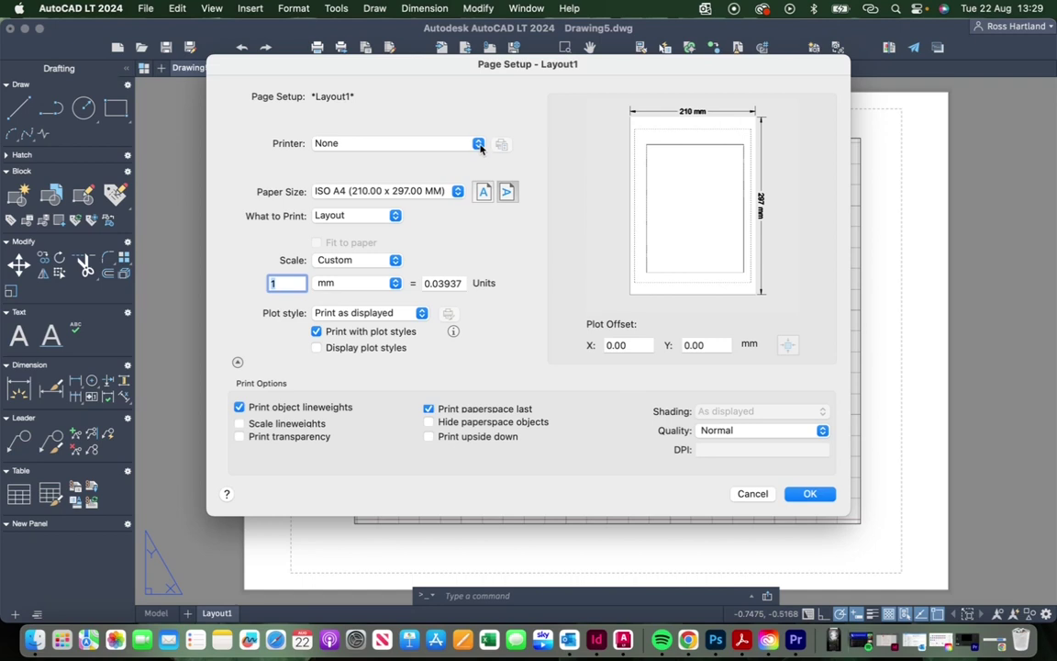
{"action": "left_click", "coordinate": [437, 144]}
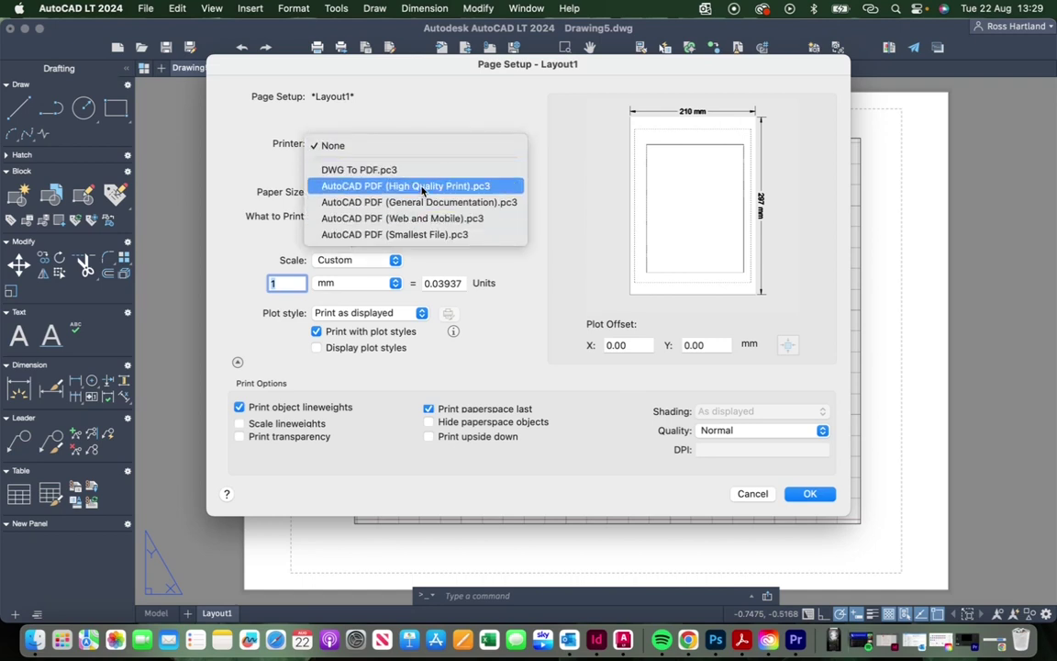
{"action": "left_click", "coordinate": [371, 171]}
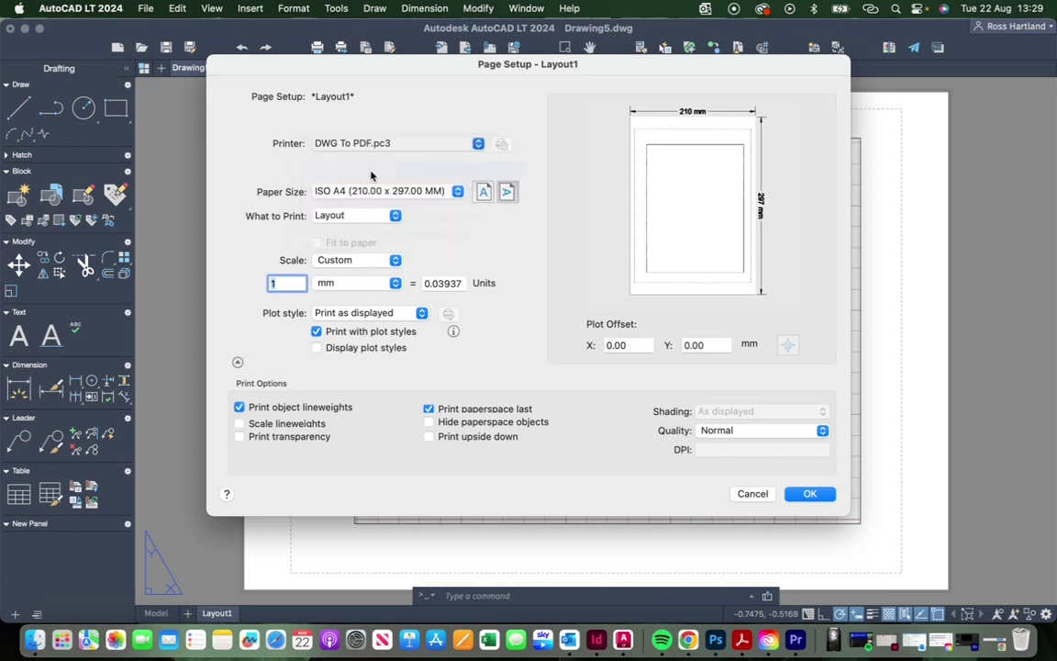
{"action": "left_click", "coordinate": [459, 193]}
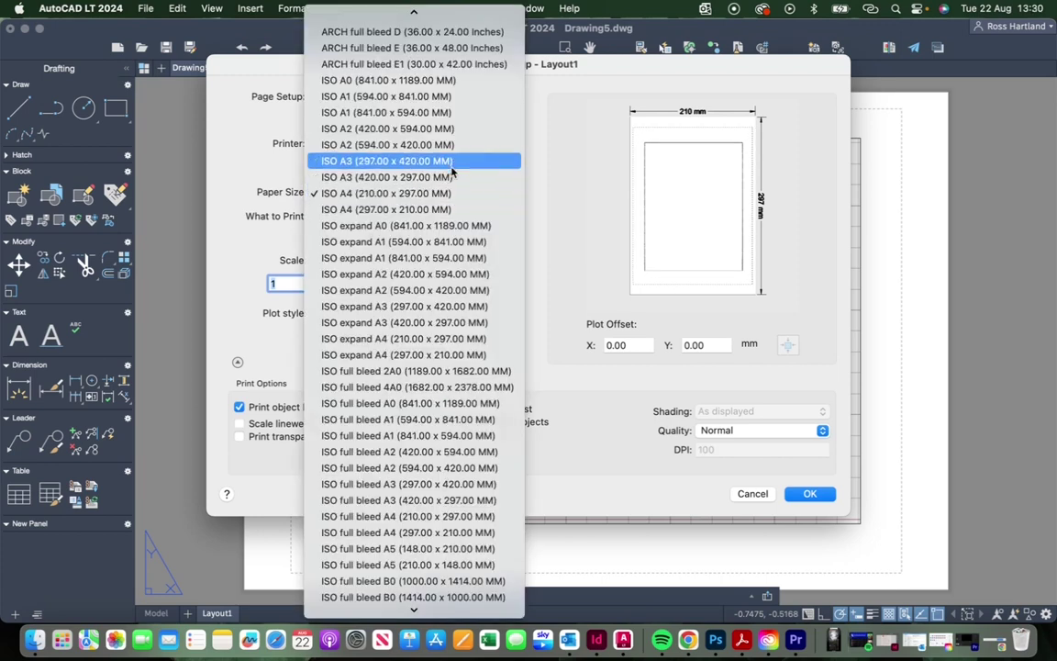
{"action": "scroll", "coordinate": [408, 234], "scroll_direction": "down", "scroll_amount": 5}
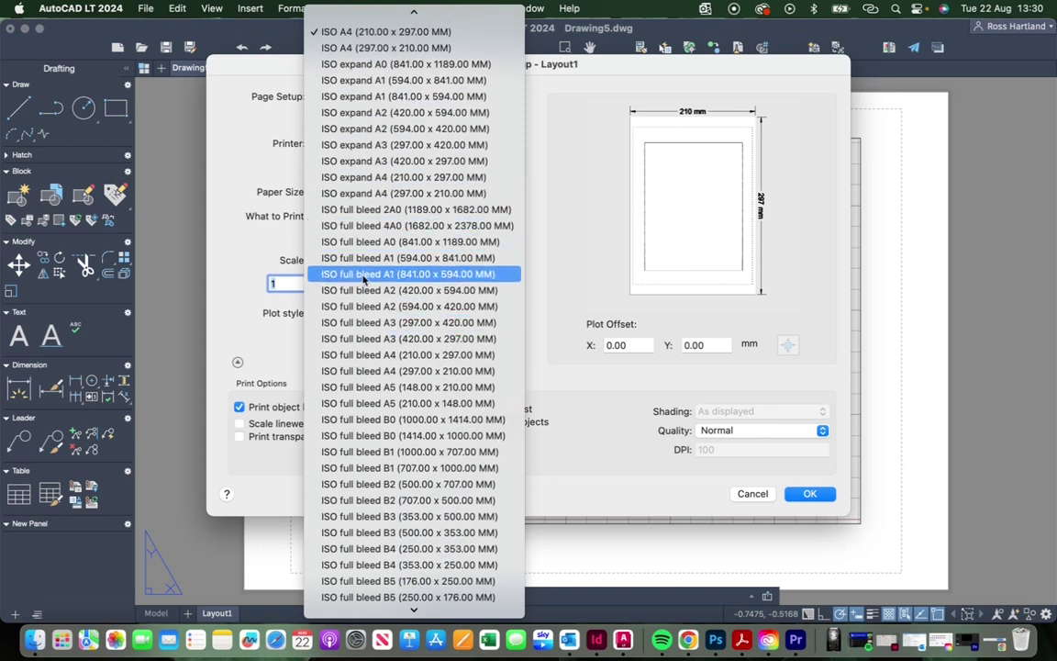
{"action": "left_click", "coordinate": [369, 258]}
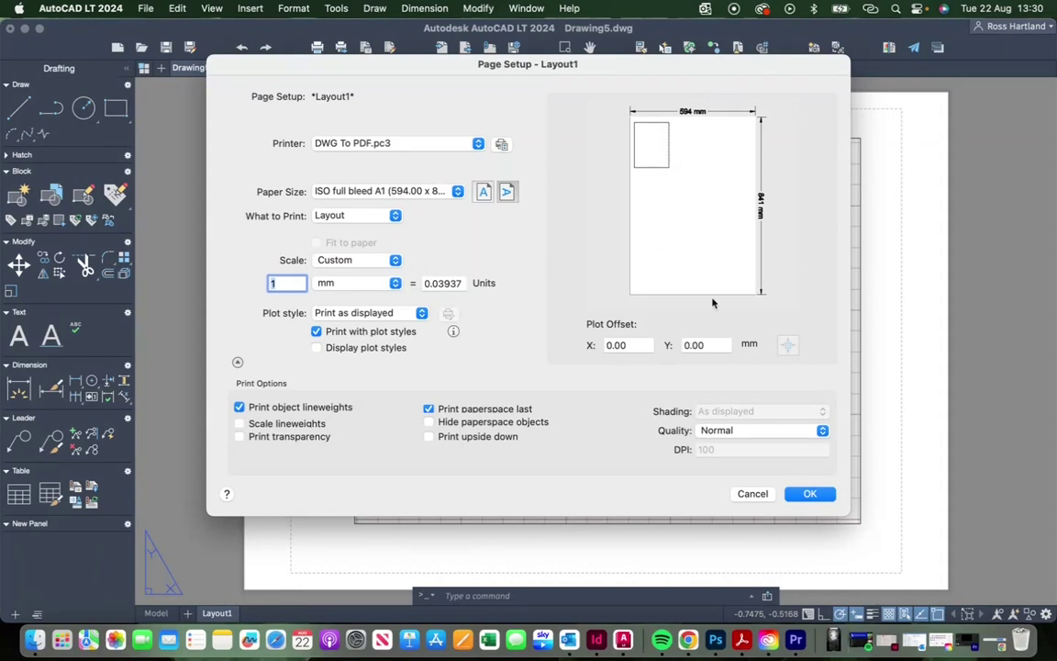
{"action": "left_click", "coordinate": [374, 217]}
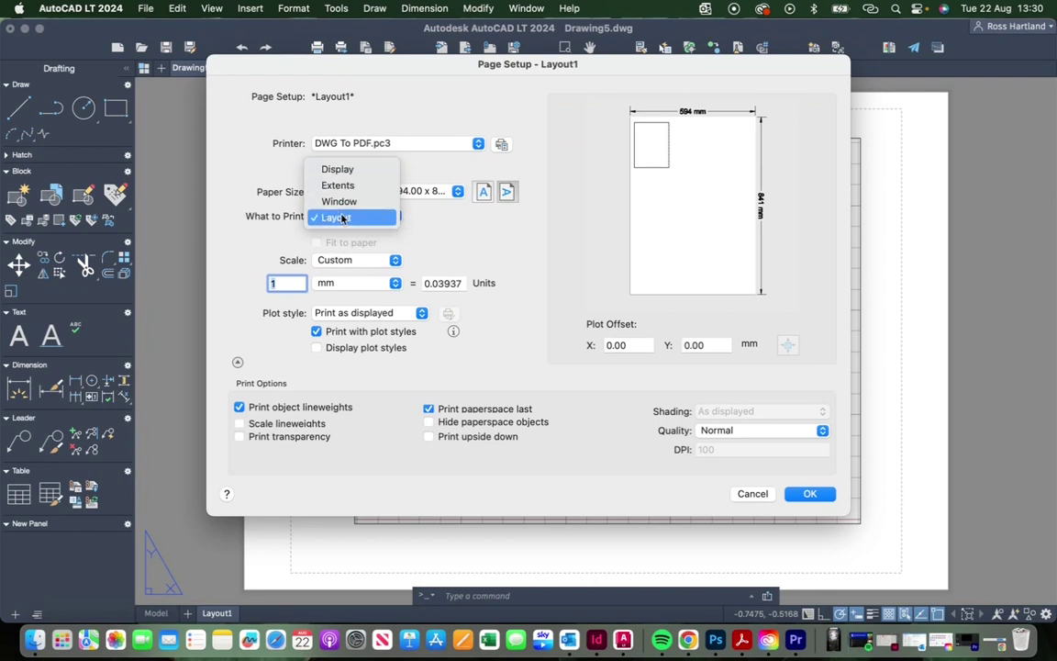
{"action": "left_click", "coordinate": [347, 216]}
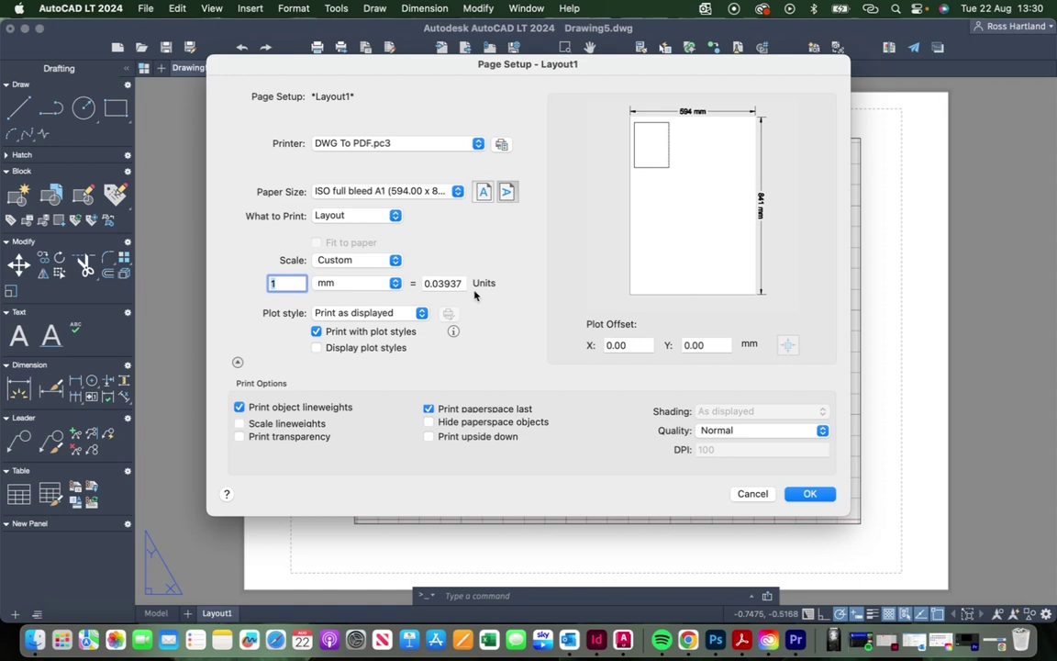
{"action": "left_click", "coordinate": [345, 258]}
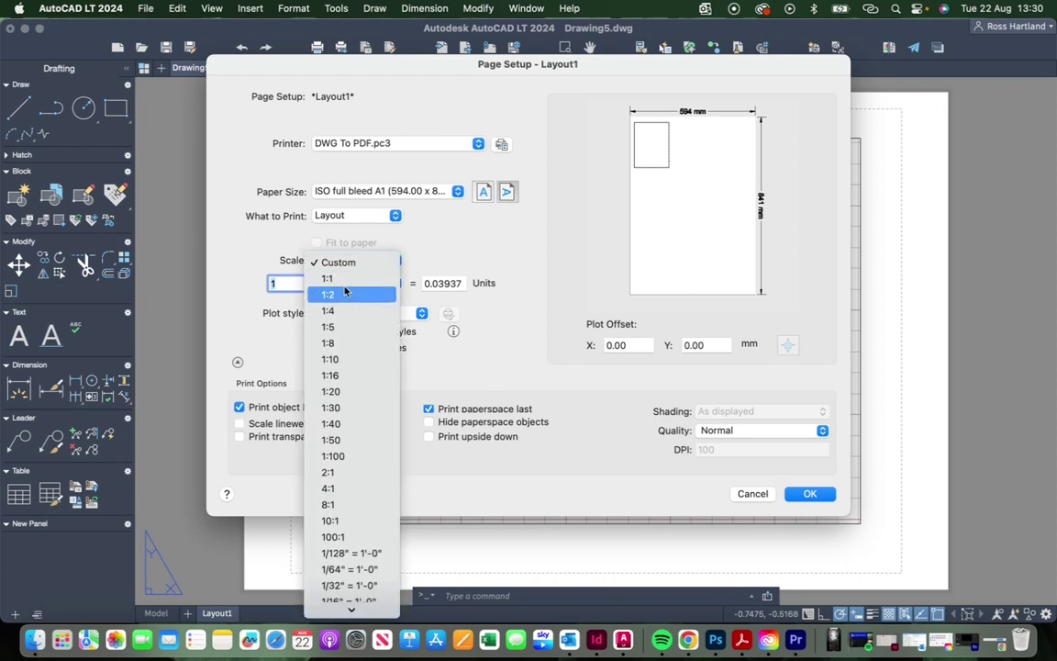
{"action": "left_click", "coordinate": [348, 277]}
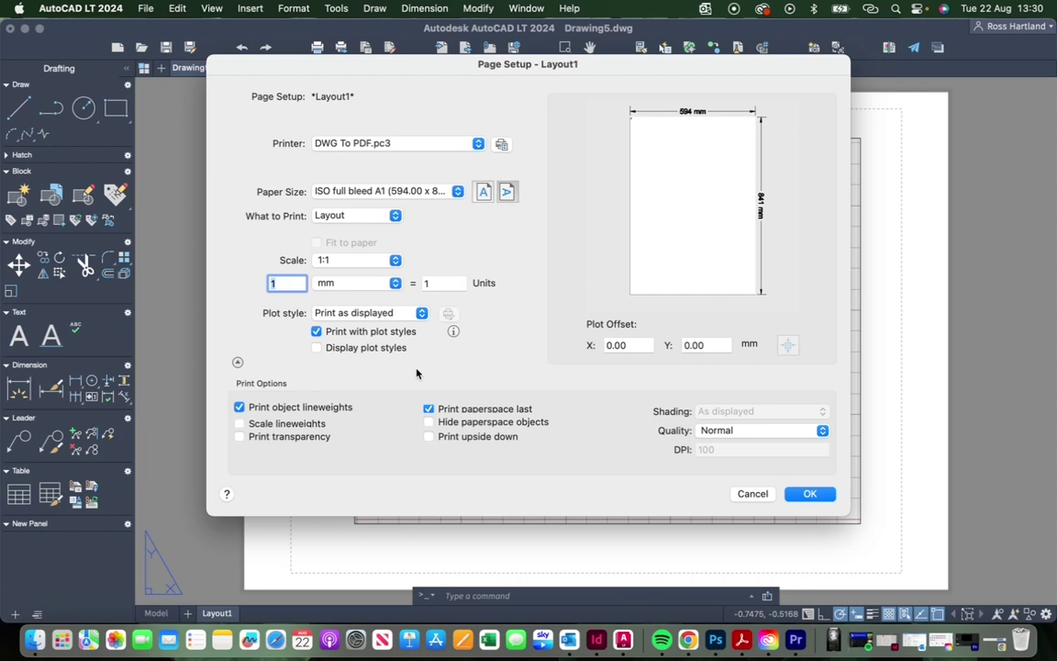
Turn on Display plot styles for acadlt.ctb and apply the A1 page setup to Layout1.
{"action": "left_click", "coordinate": [317, 347]}
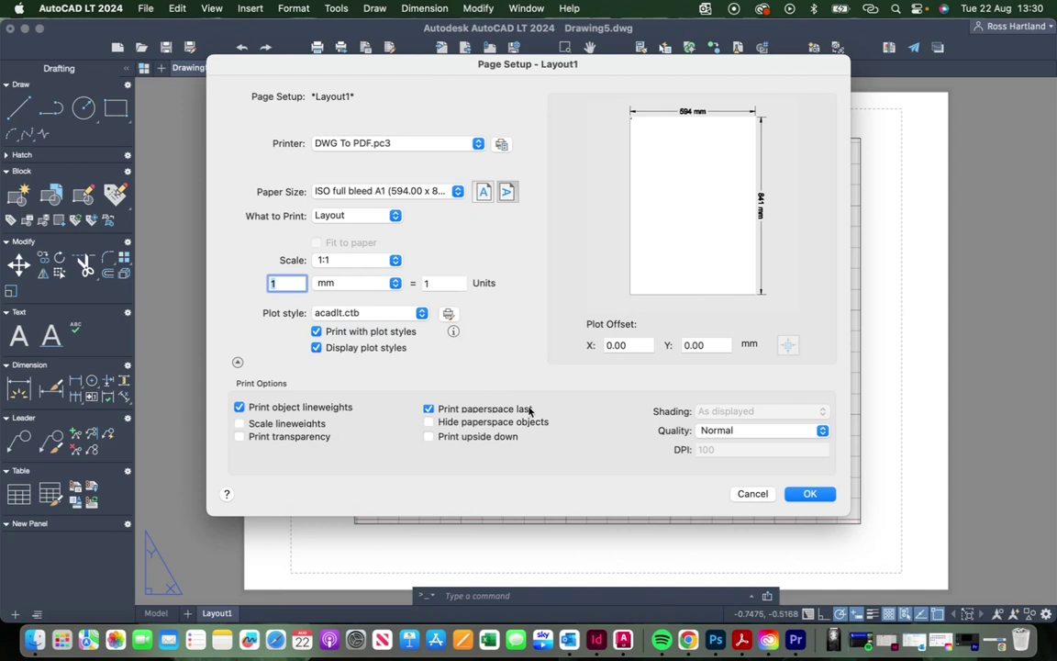
{"action": "left_click", "coordinate": [802, 492]}
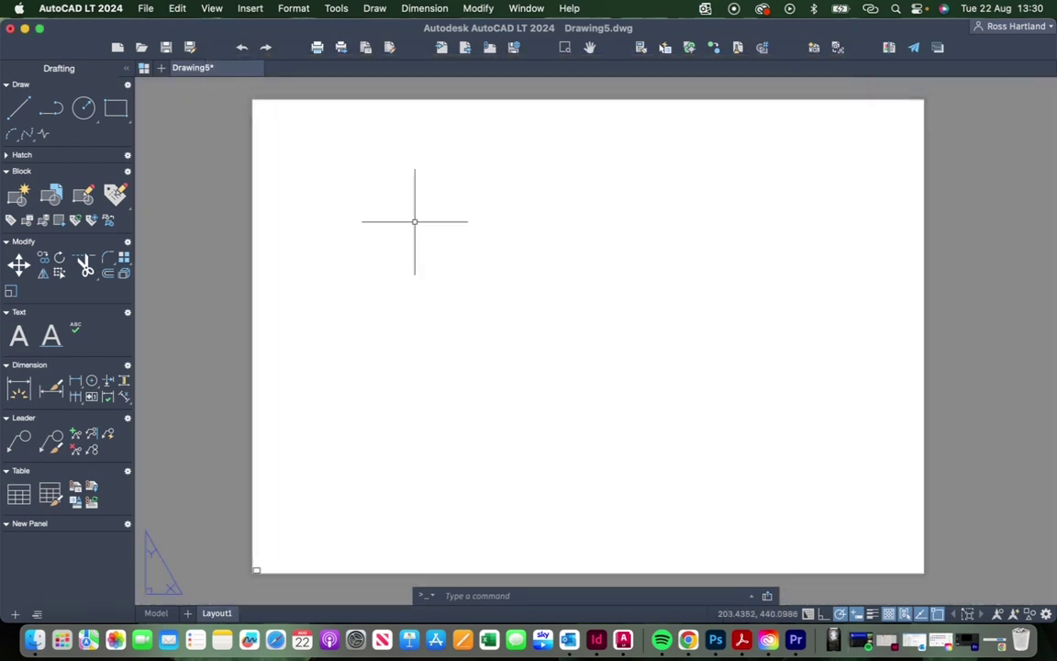
Window-select the layout viewport, then clear the selection.
{"action": "scroll", "coordinate": [415, 222], "scroll_direction": "down", "scroll_amount": 1}
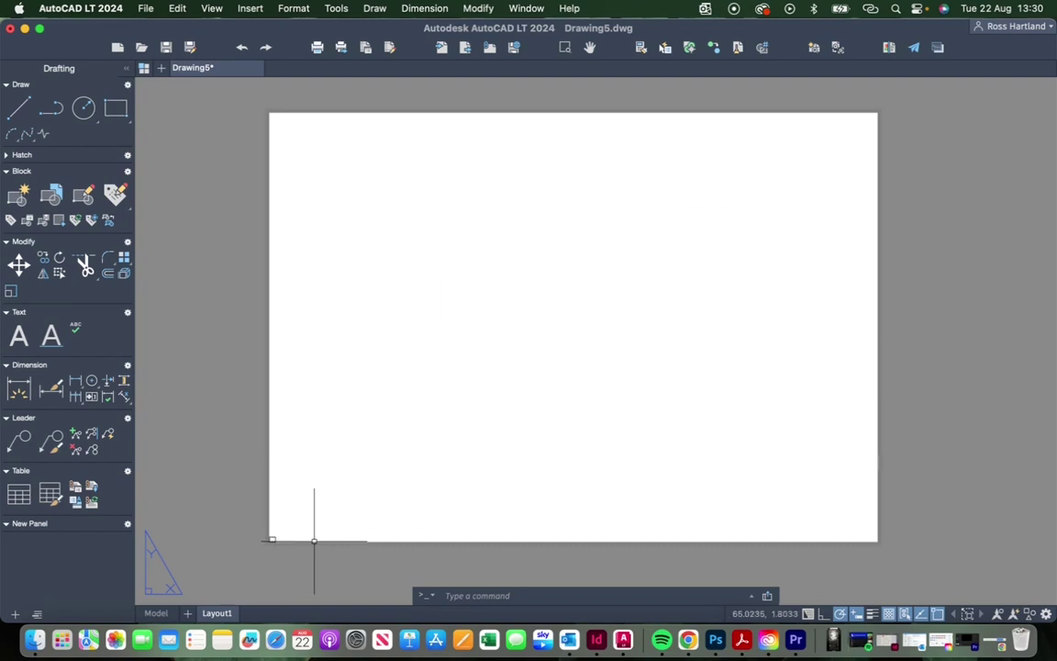
{"action": "left_click", "coordinate": [254, 515]}
{"action": "left_click", "coordinate": [340, 580]}
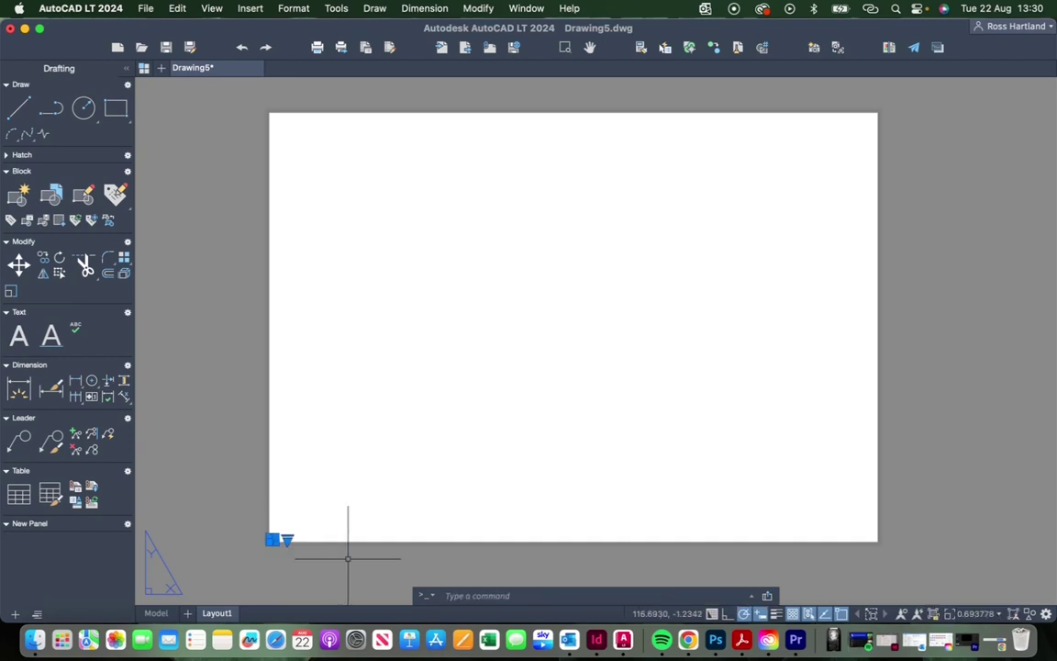
{"action": "key", "text": "Escape"}
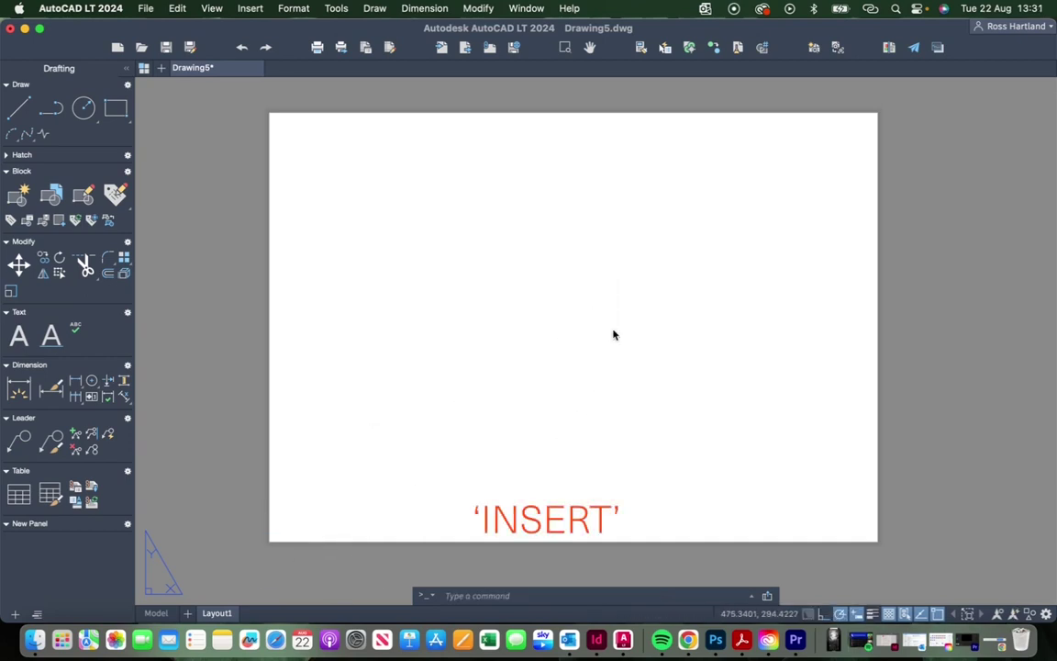
Run INSERT to open the block library and keep the Metric title block collection loaded.
{"action": "type", "text": "insert"}
{"action": "key", "text": "Return"}
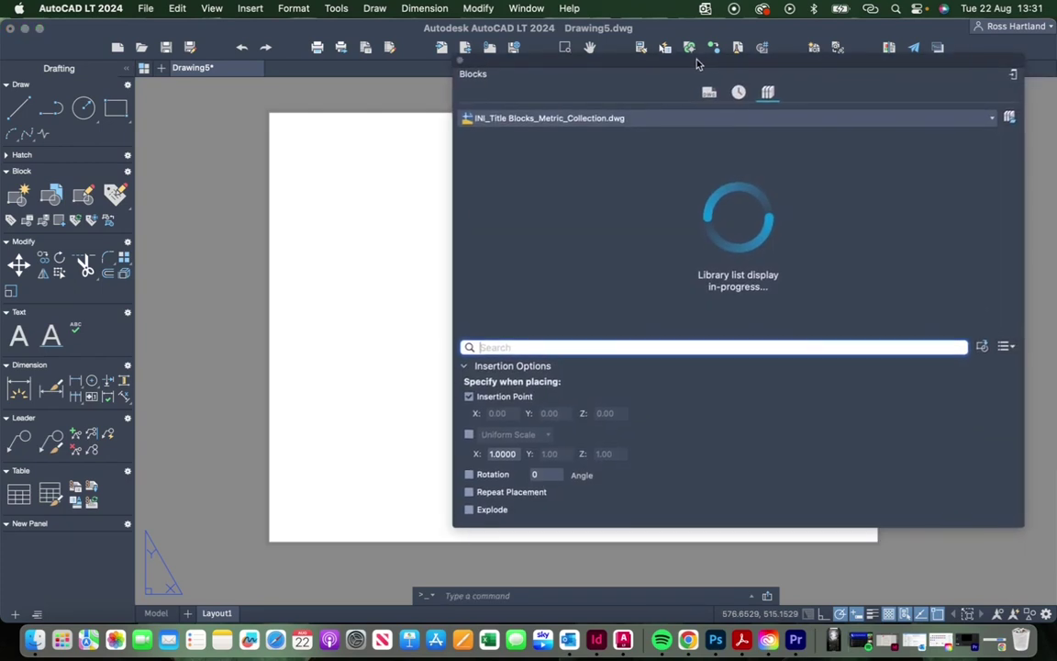
{"action": "left_click_drag", "start_coordinate": [698, 62], "coordinate": [724, 80]}
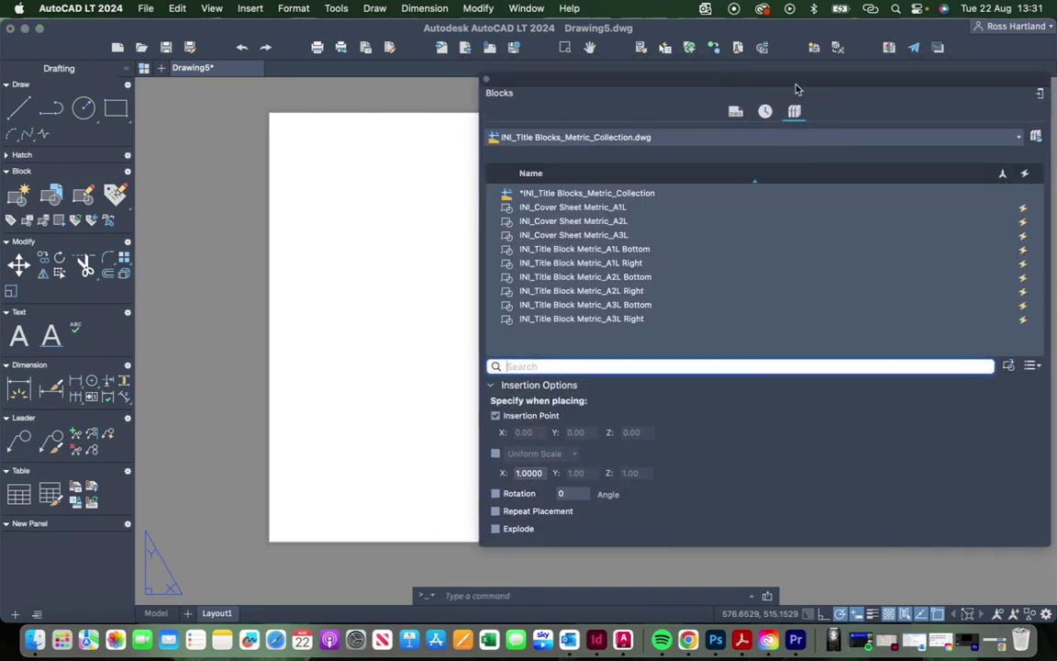
{"action": "left_click_drag", "start_coordinate": [796, 89], "coordinate": [706, 95]}
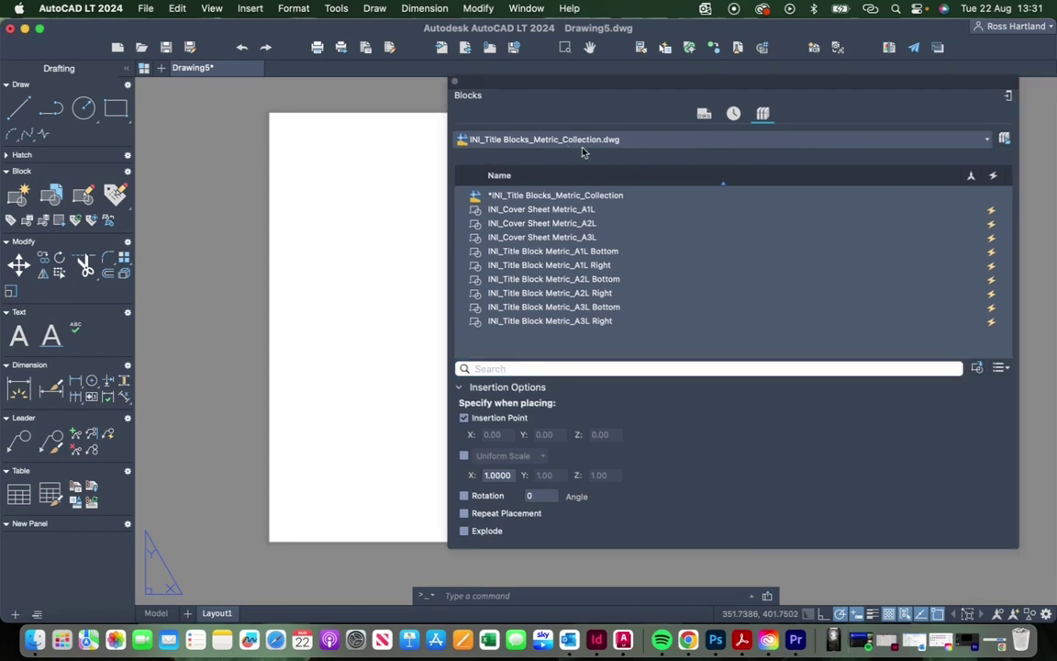
{"action": "left_click", "coordinate": [823, 145]}
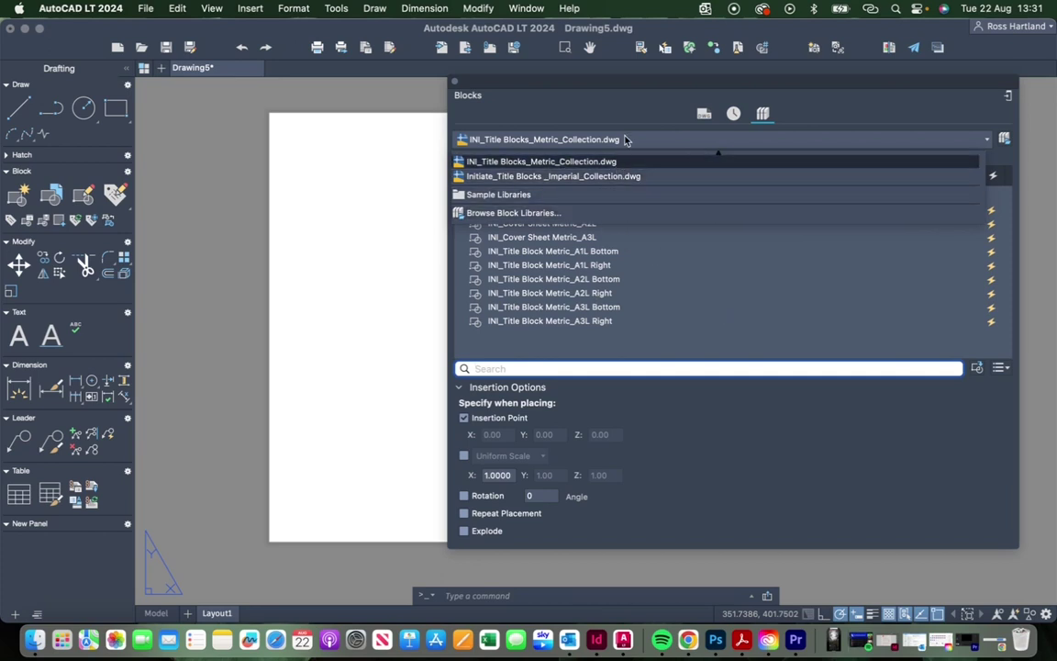
{"action": "left_click", "coordinate": [660, 162]}
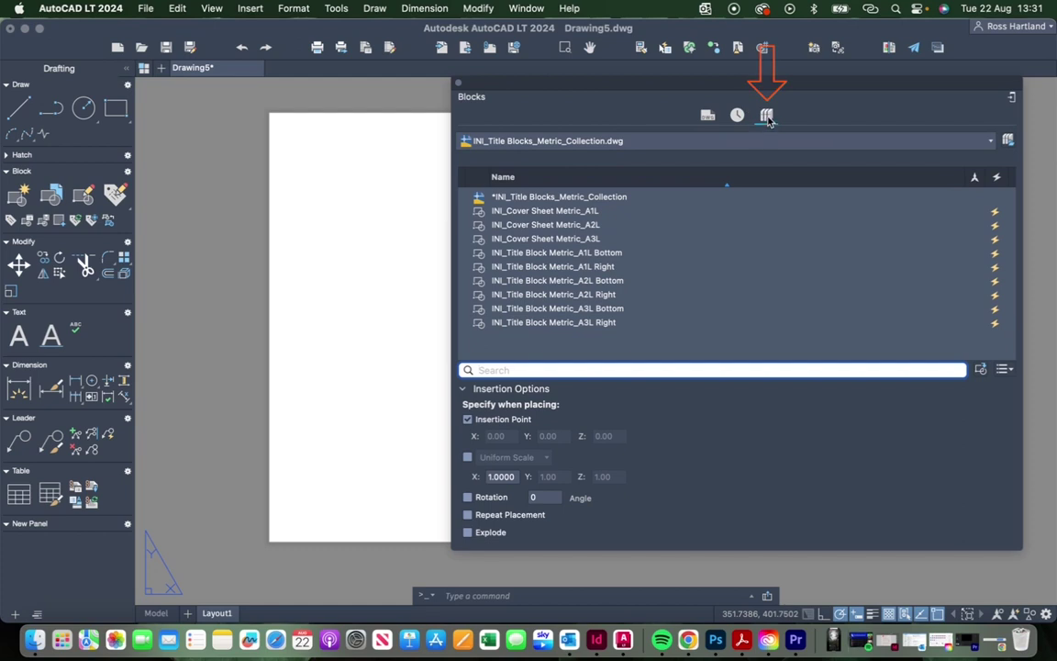
Browse for a block library file, then pick INI_Cover Sheet Metric_A1L for insertion.
{"action": "left_click", "coordinate": [1008, 140]}
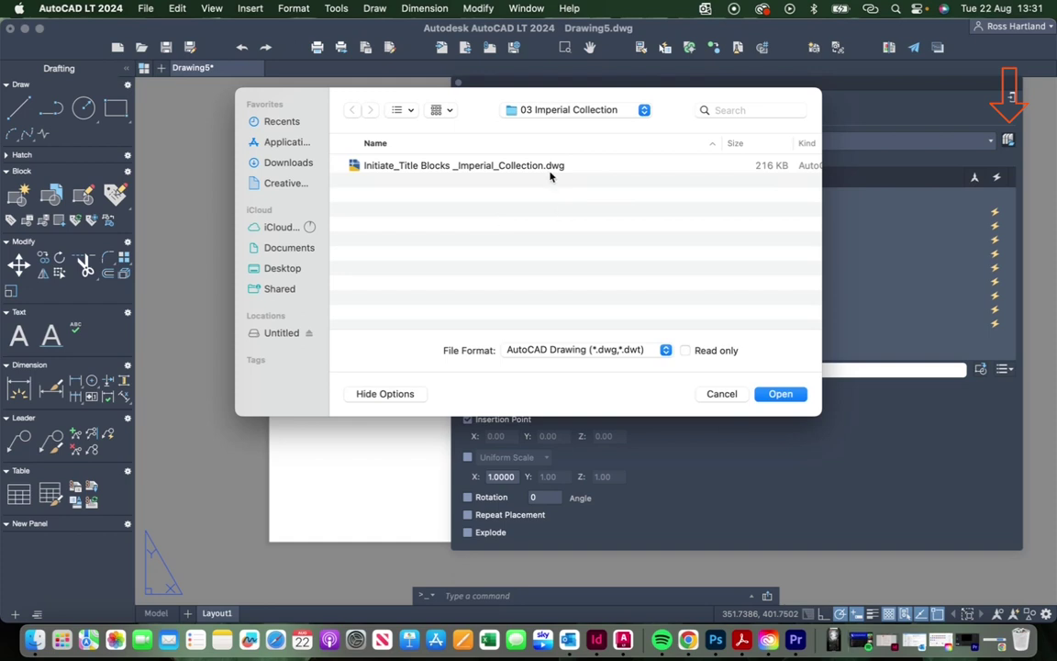
{"action": "left_click", "coordinate": [491, 166]}
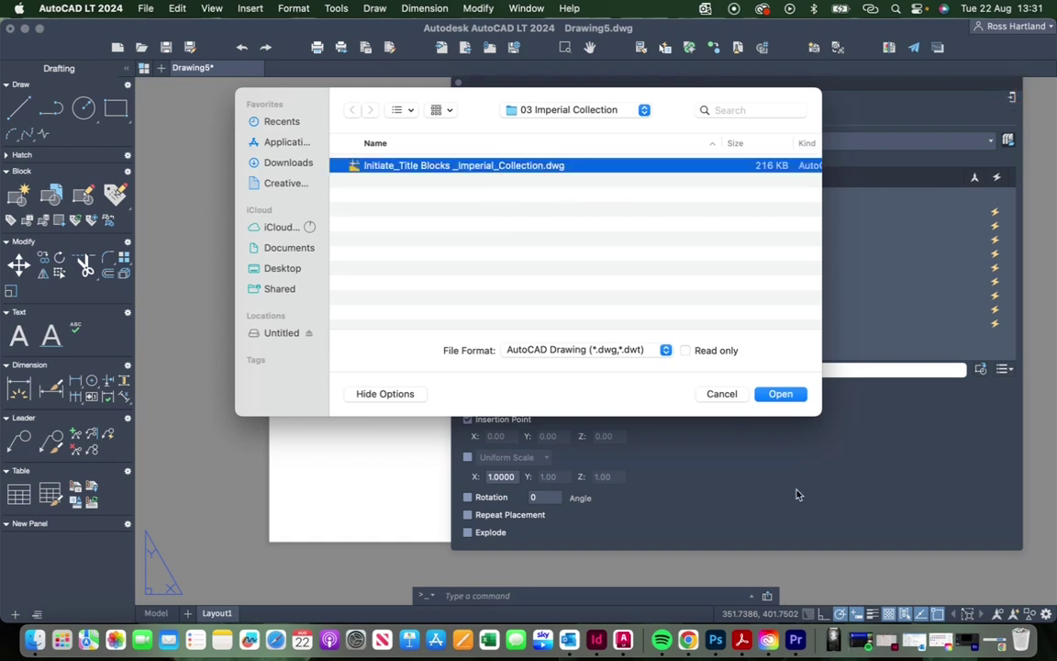
{"action": "left_click", "coordinate": [793, 396]}
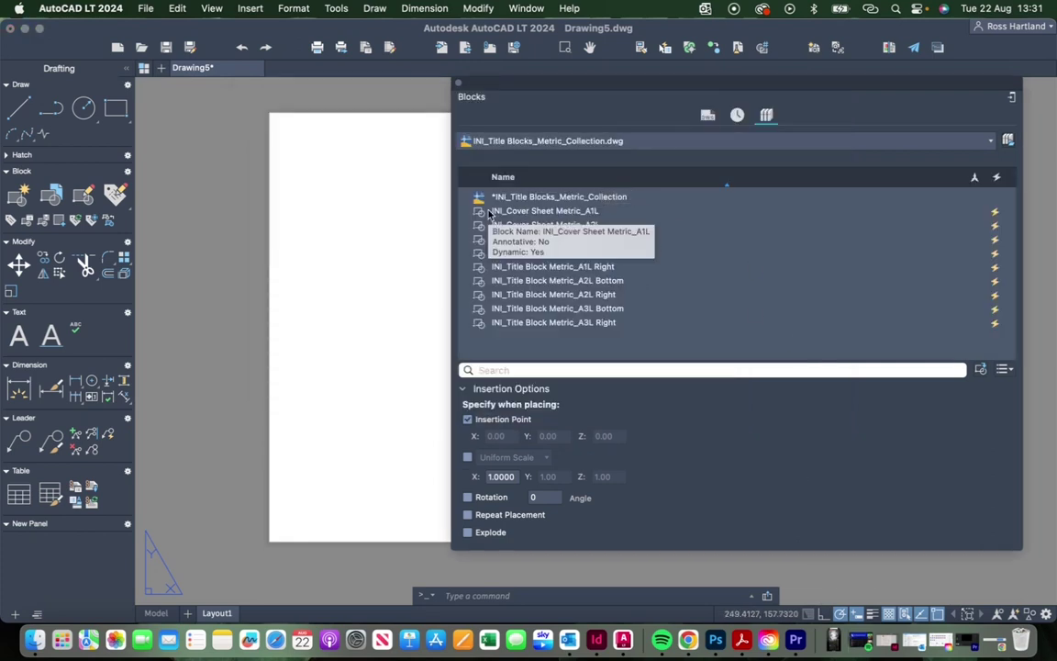
{"action": "left_click", "coordinate": [564, 211]}
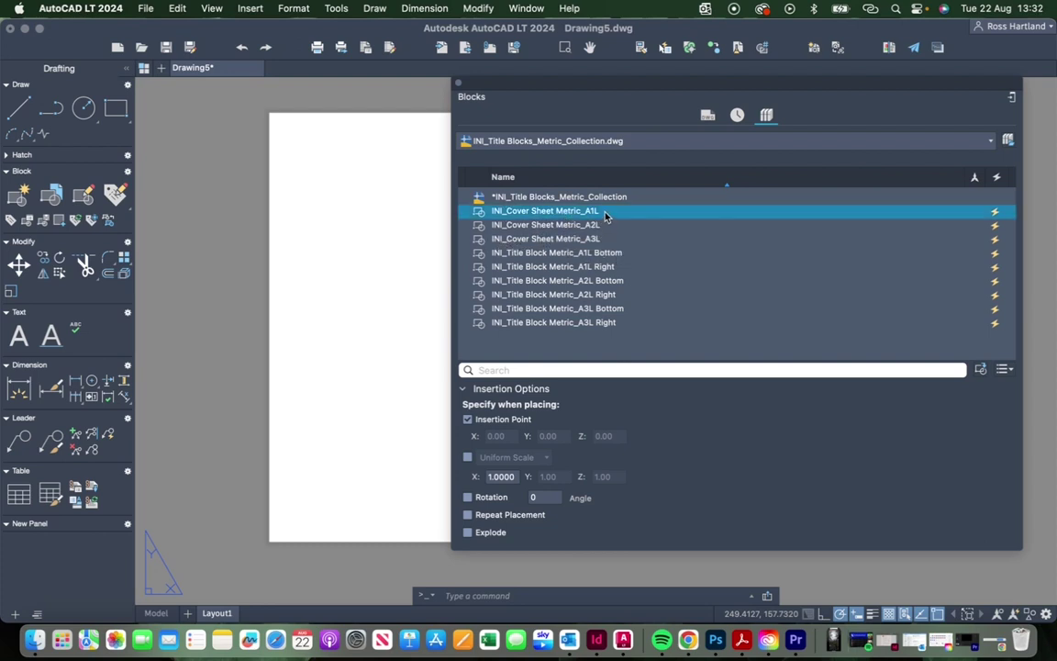
{"action": "left_click_drag", "start_coordinate": [614, 89], "coordinate": [913, 89]}
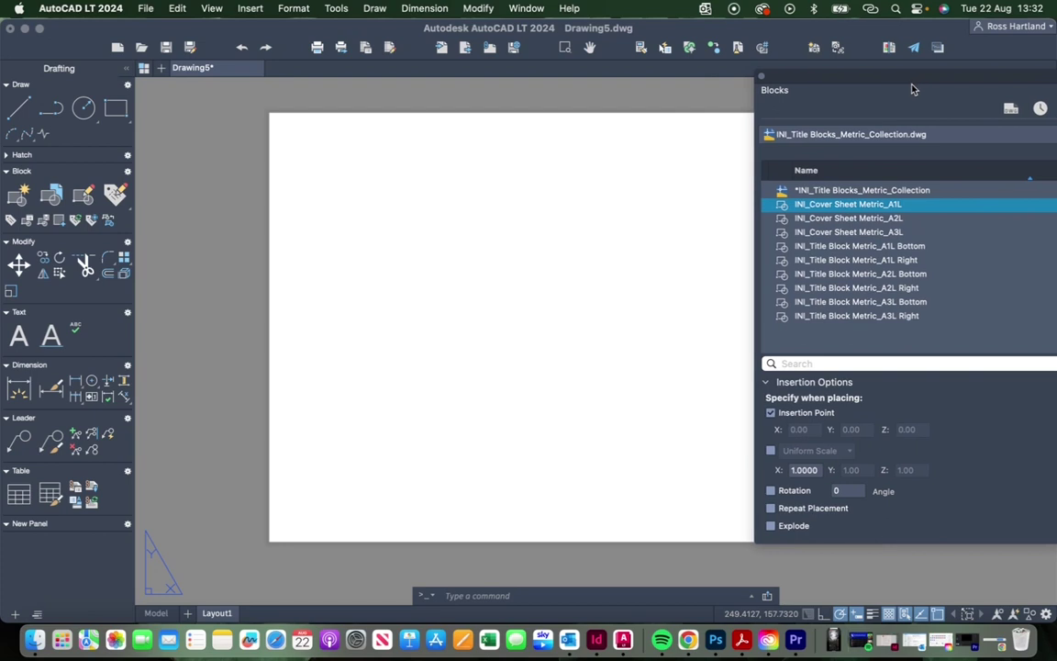
{"action": "left_click", "coordinate": [859, 211]}
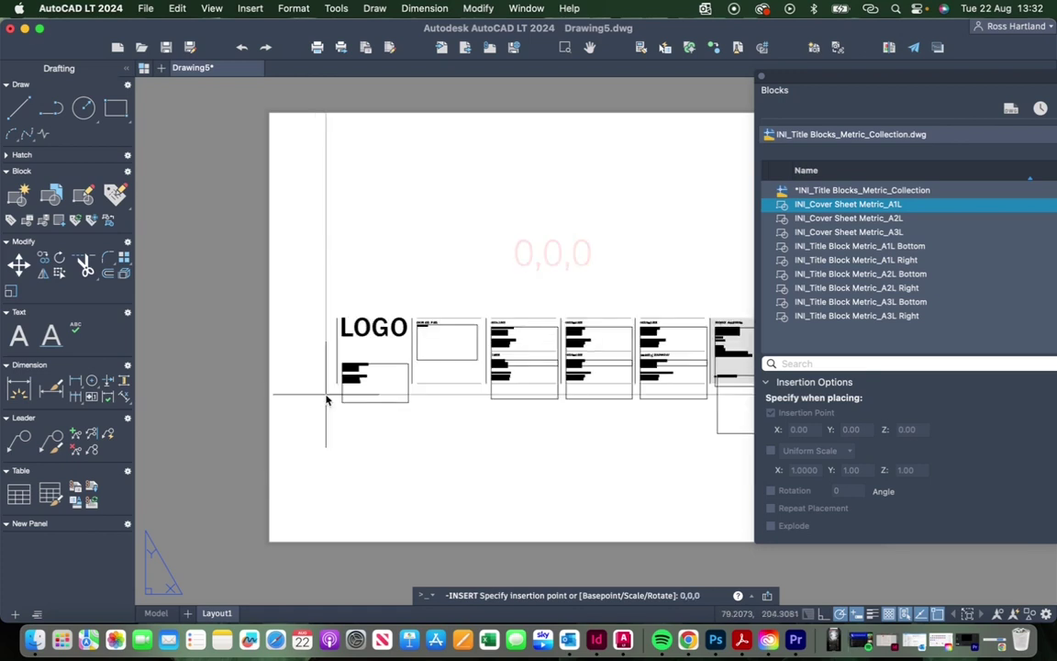
Place the cover sheet at 0,0,0 with project name lines THE and HILL HOUSE.
{"action": "key", "text": "Return"}
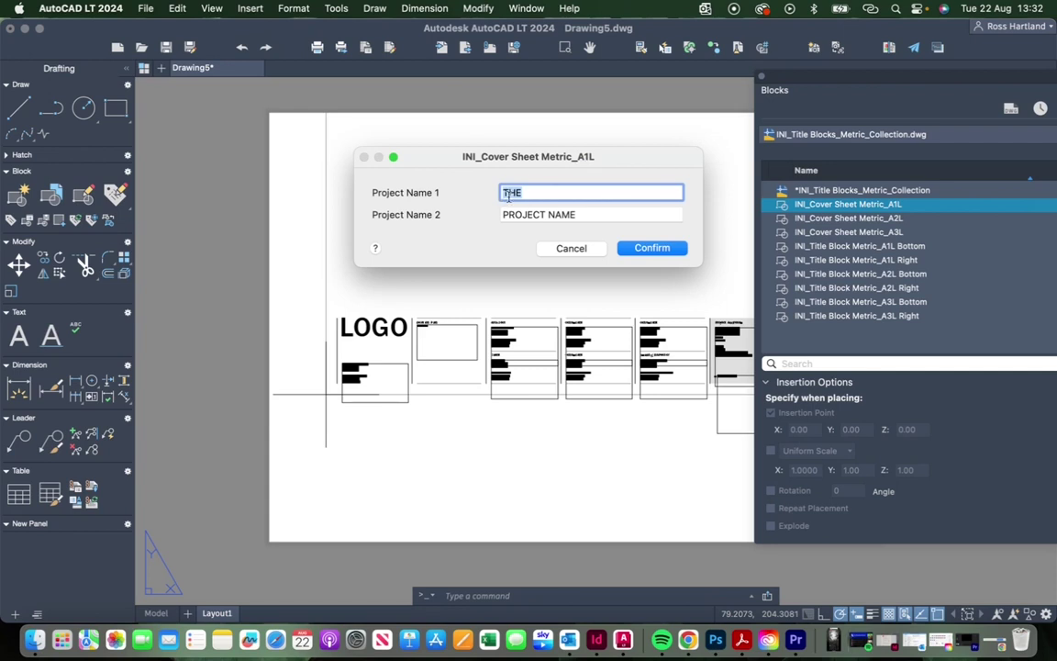
{"action": "key", "text": "Tab"}
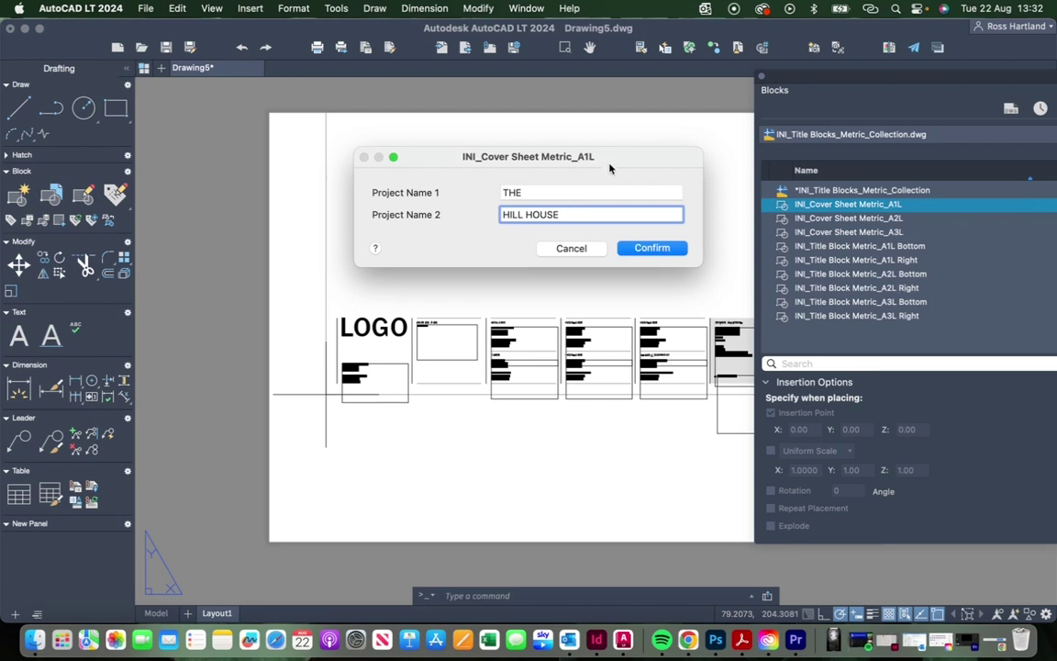
{"action": "left_click", "coordinate": [641, 248]}
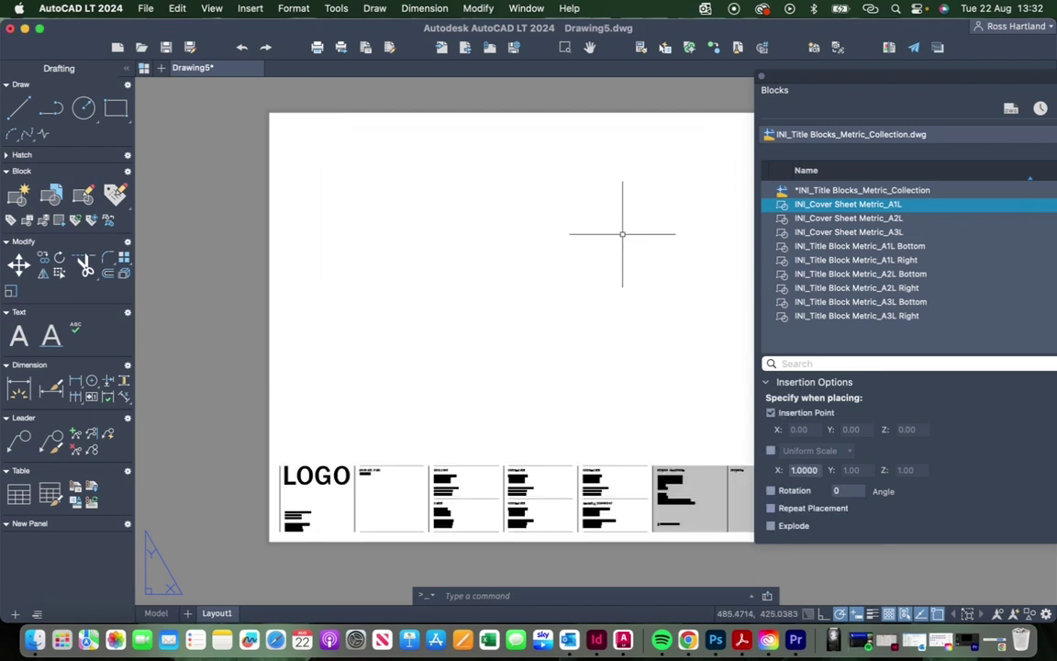
{"action": "scroll", "coordinate": [291, 484], "scroll_direction": "down", "scroll_amount": 1}
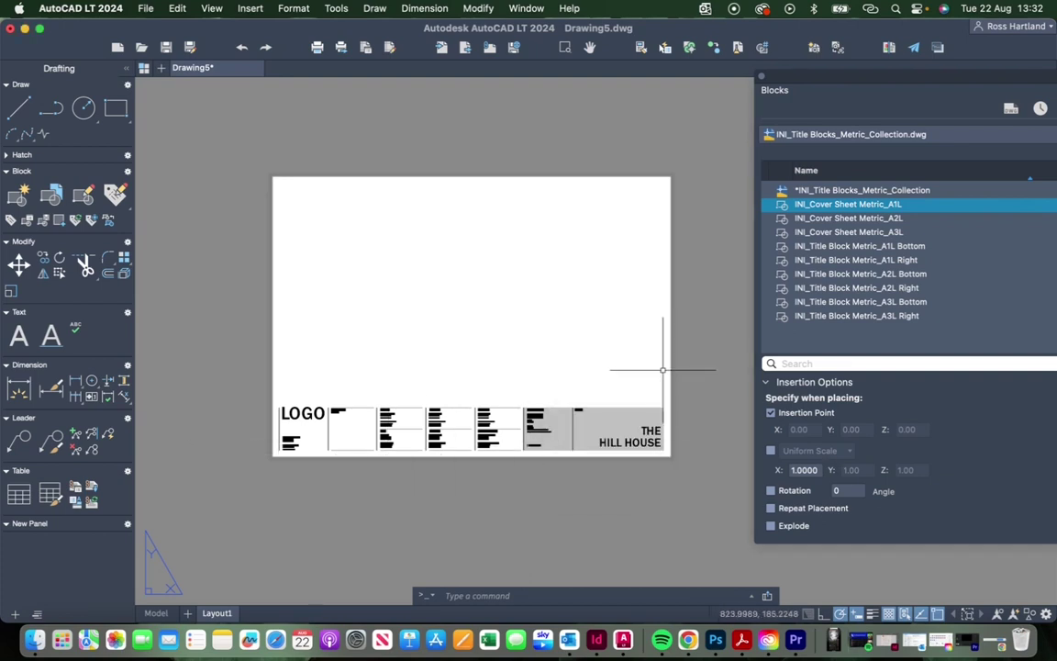
{"action": "scroll", "coordinate": [290, 381], "scroll_direction": "up", "scroll_amount": 5}
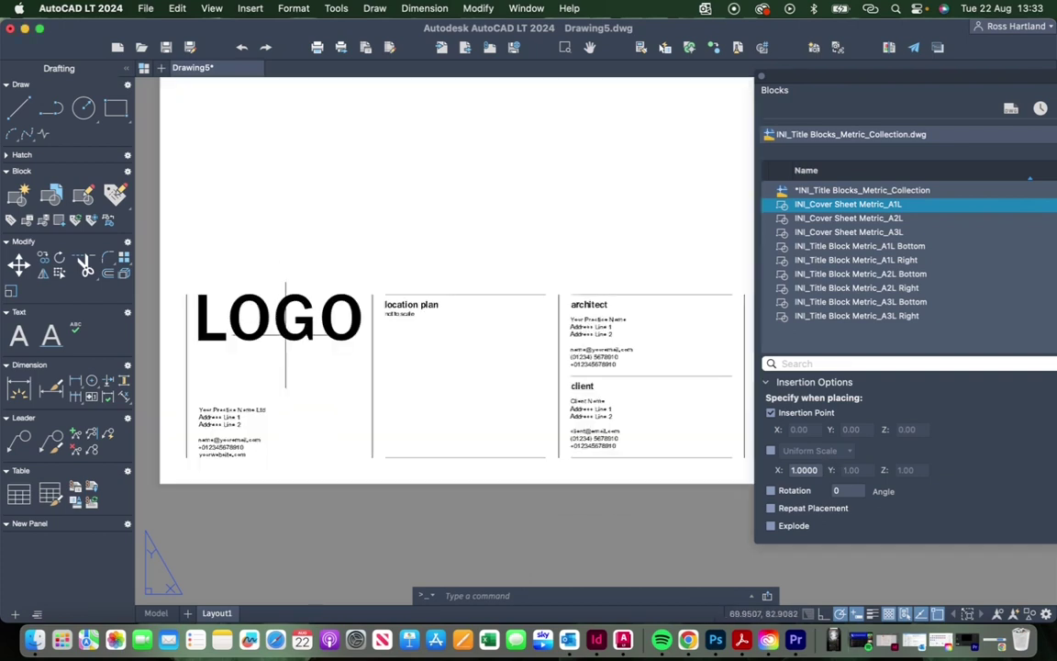
{"action": "left_click", "coordinate": [267, 318]}
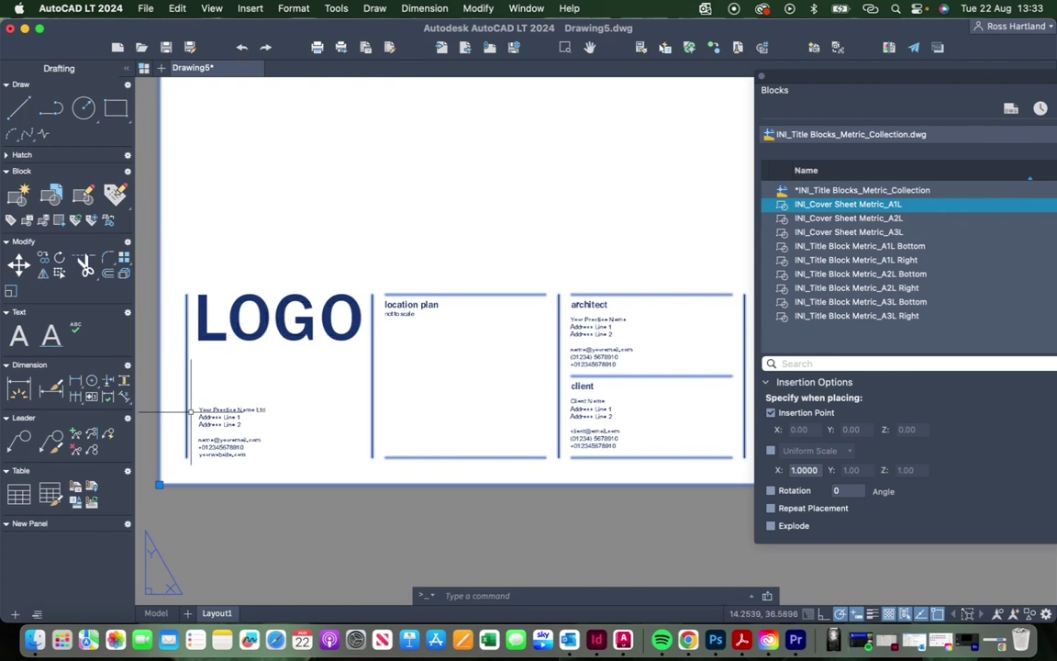
{"action": "scroll", "coordinate": [356, 421], "scroll_direction": "down", "scroll_amount": 3}
{"action": "key", "text": "Escape"}
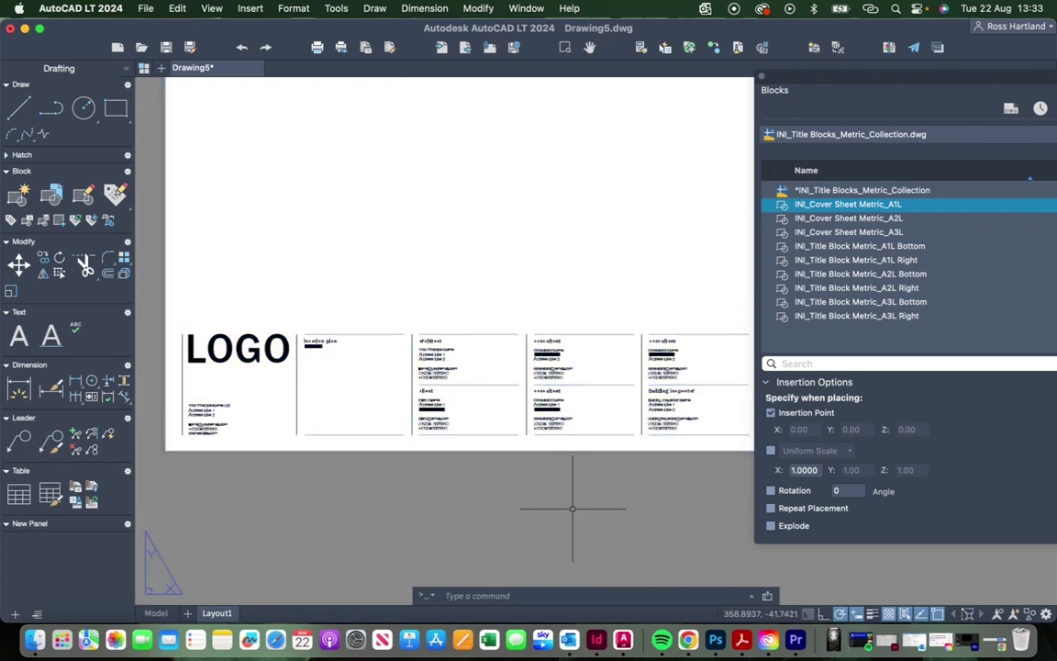
{"action": "scroll", "coordinate": [459, 418], "scroll_direction": "up", "scroll_amount": 4}
{"action": "scroll", "coordinate": [458, 393], "scroll_direction": "up", "scroll_amount": 3}
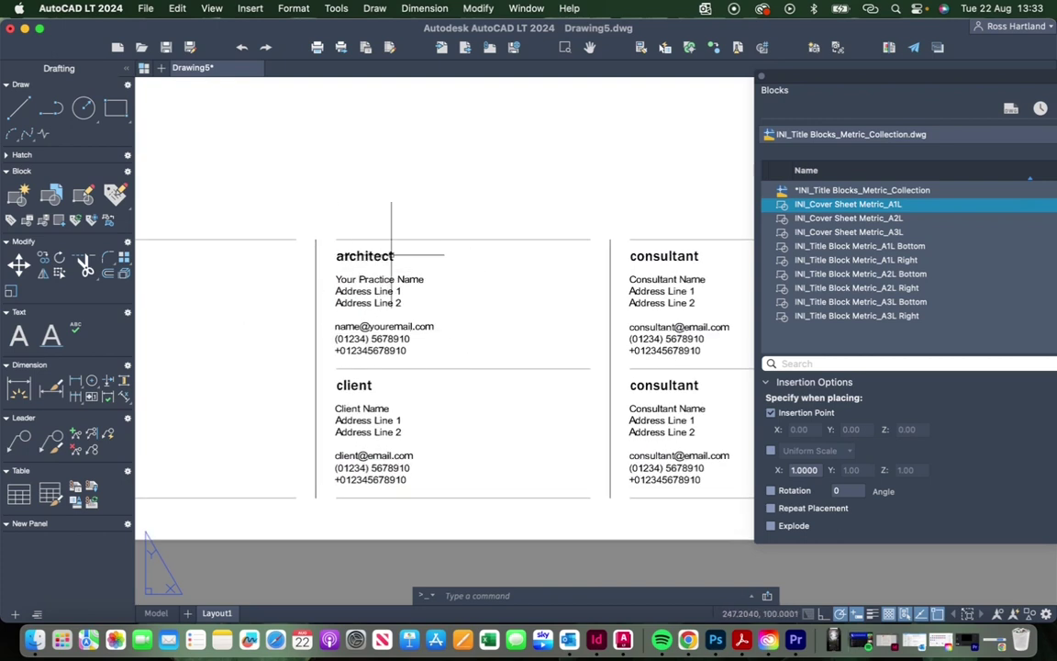
{"action": "scroll", "coordinate": [239, 367], "scroll_direction": "down", "scroll_amount": 1}
{"action": "scroll", "coordinate": [377, 407], "scroll_direction": "down", "scroll_amount": 2}
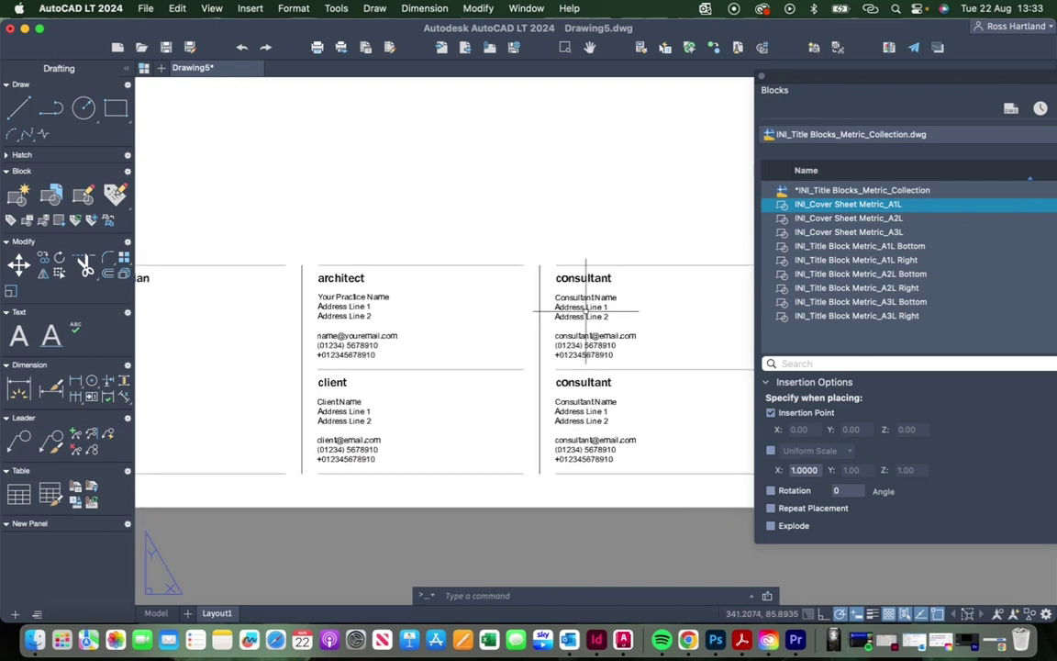
{"action": "scroll", "coordinate": [294, 288], "scroll_direction": "down", "scroll_amount": 2}
{"action": "scroll", "coordinate": [658, 391], "scroll_direction": "up", "scroll_amount": 3}
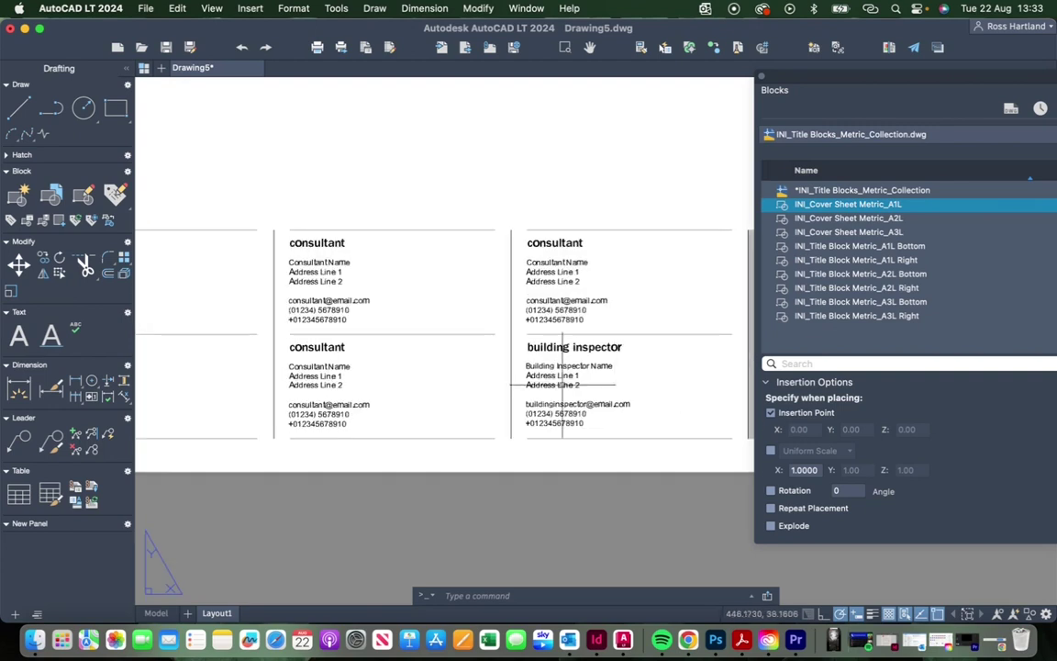
{"action": "scroll", "coordinate": [253, 326], "scroll_direction": "down", "scroll_amount": 1}
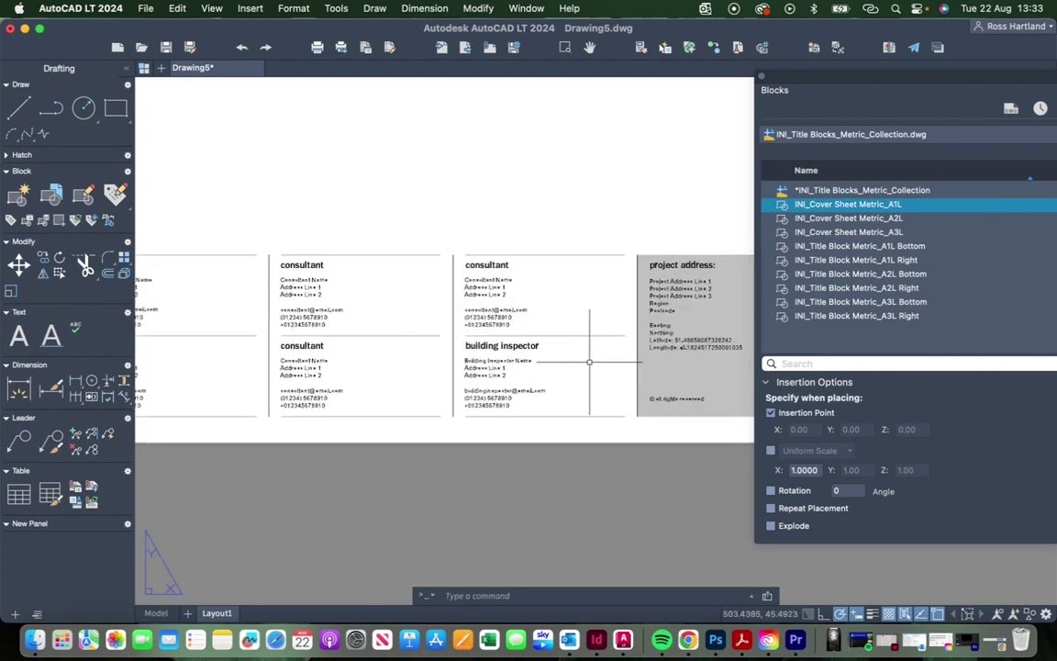
{"action": "double_click", "coordinate": [633, 398]}
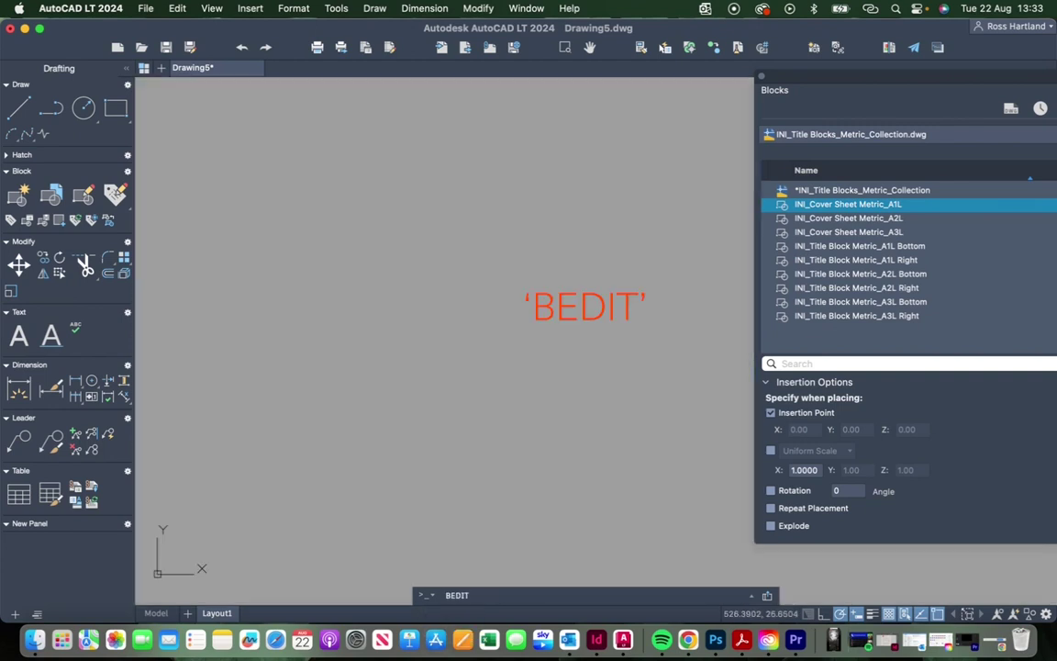
{"action": "scroll", "coordinate": [472, 336], "scroll_direction": "up", "scroll_amount": 2}
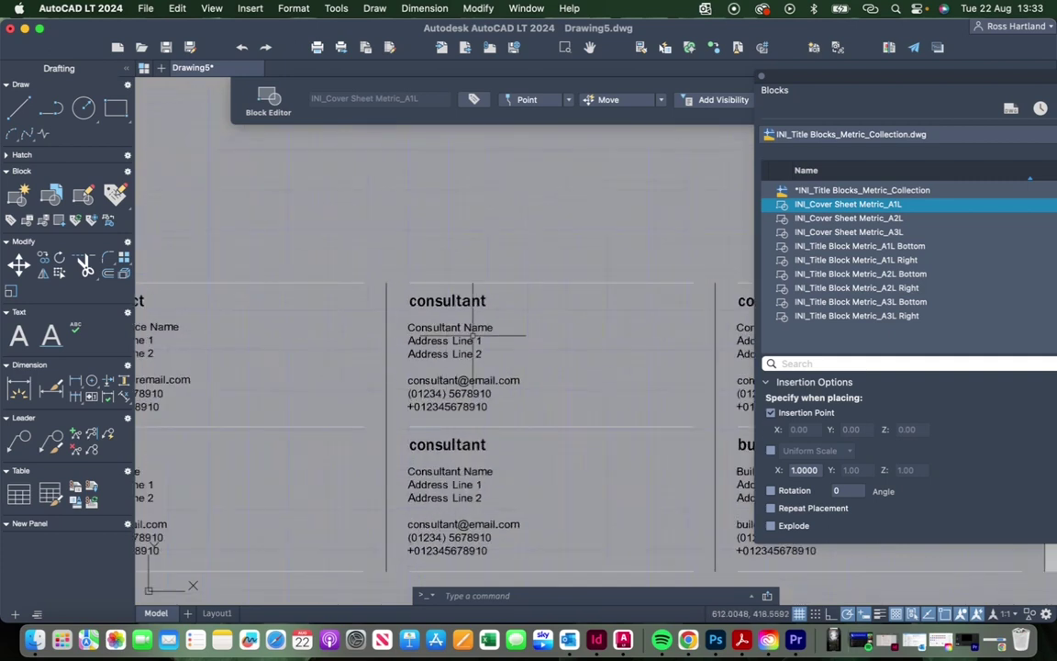
{"action": "scroll", "coordinate": [501, 311], "scroll_direction": "down", "scroll_amount": 4}
{"action": "scroll", "coordinate": [698, 332], "scroll_direction": "up", "scroll_amount": 5}
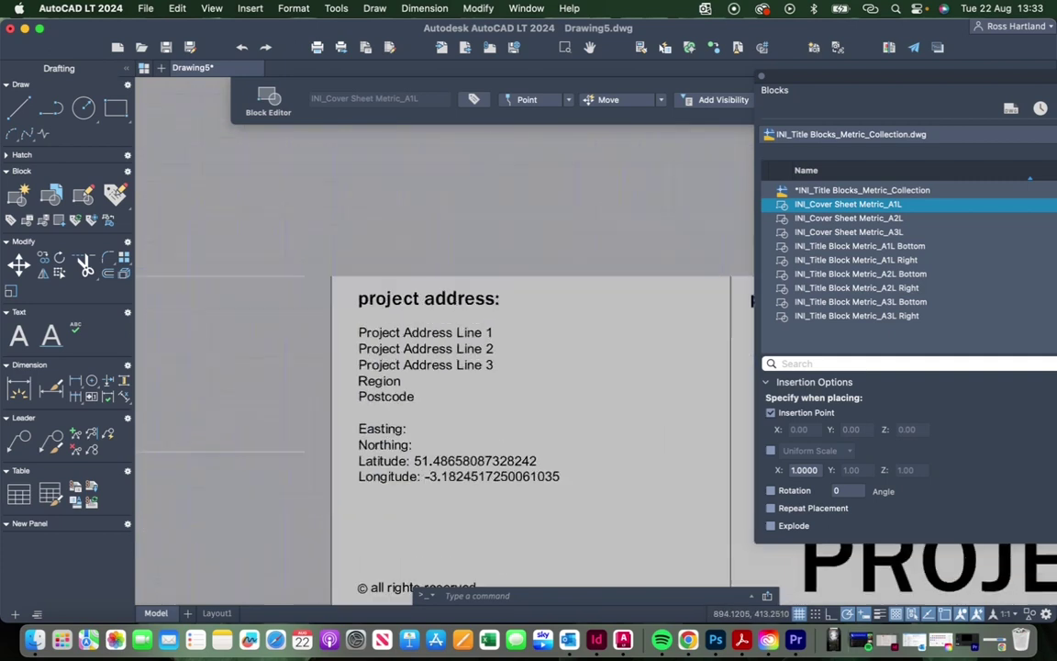
{"action": "scroll", "coordinate": [495, 335], "scroll_direction": "down", "scroll_amount": 4}
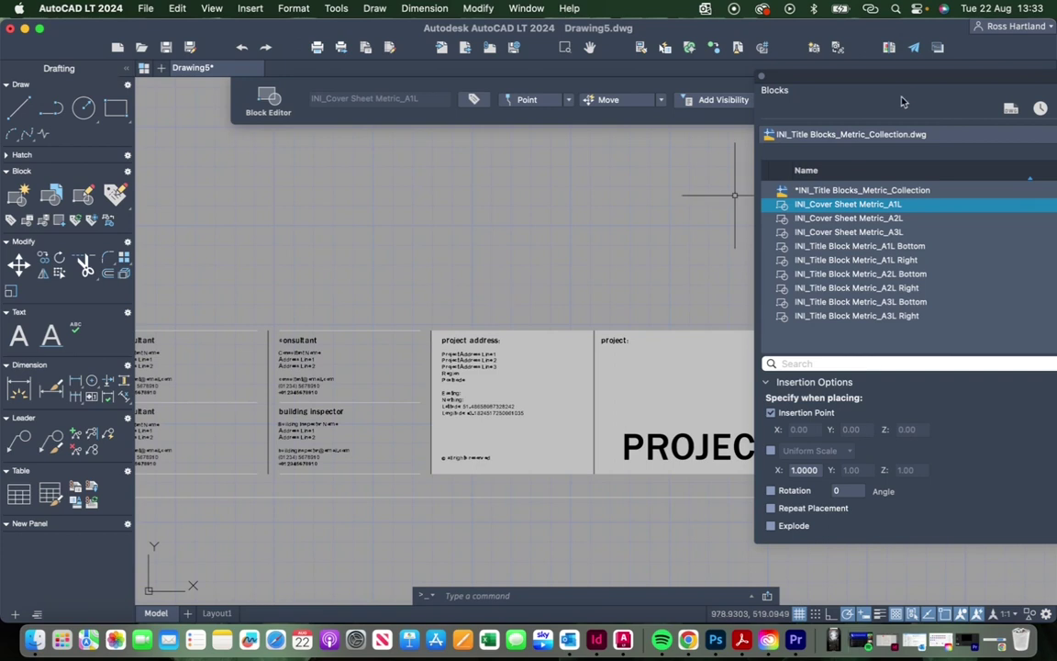
{"action": "left_click", "coordinate": [758, 83]}
Rename the Layout1 sheet tab to COVER.
{"action": "scroll", "coordinate": [627, 392], "scroll_direction": "down", "scroll_amount": 5}
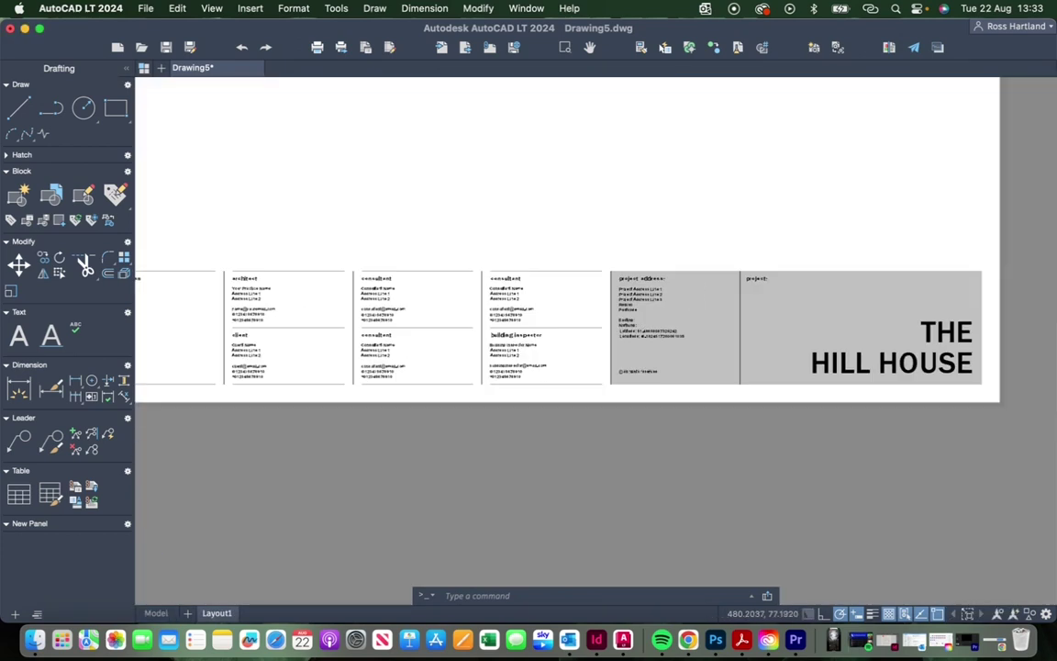
{"action": "scroll", "coordinate": [627, 391], "scroll_direction": "down", "scroll_amount": 3}
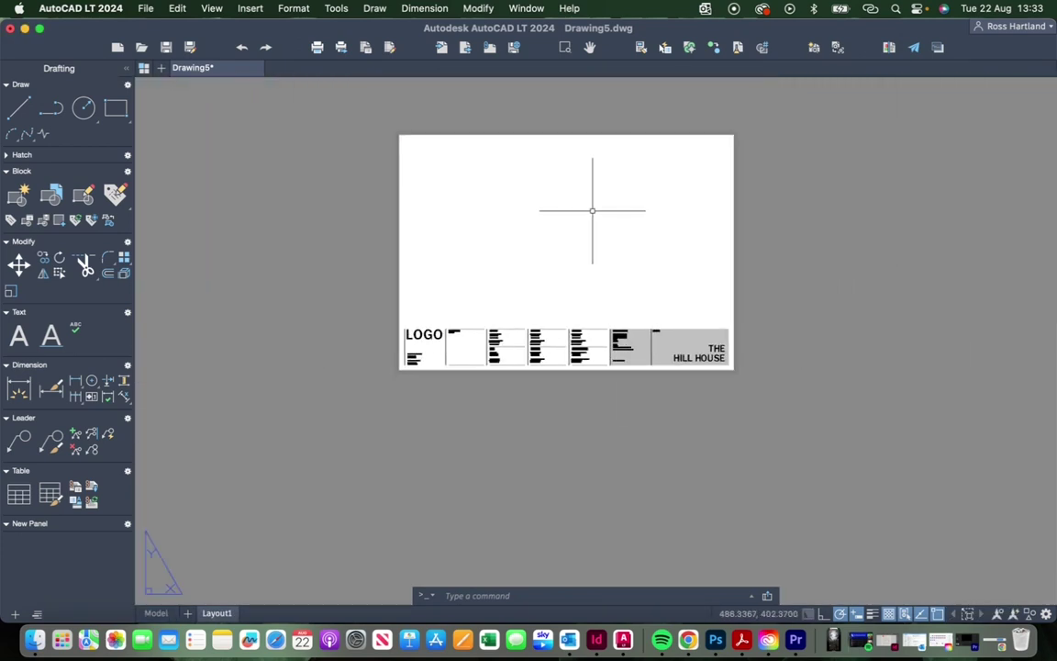
{"action": "scroll", "coordinate": [592, 208], "scroll_direction": "up", "scroll_amount": 3}
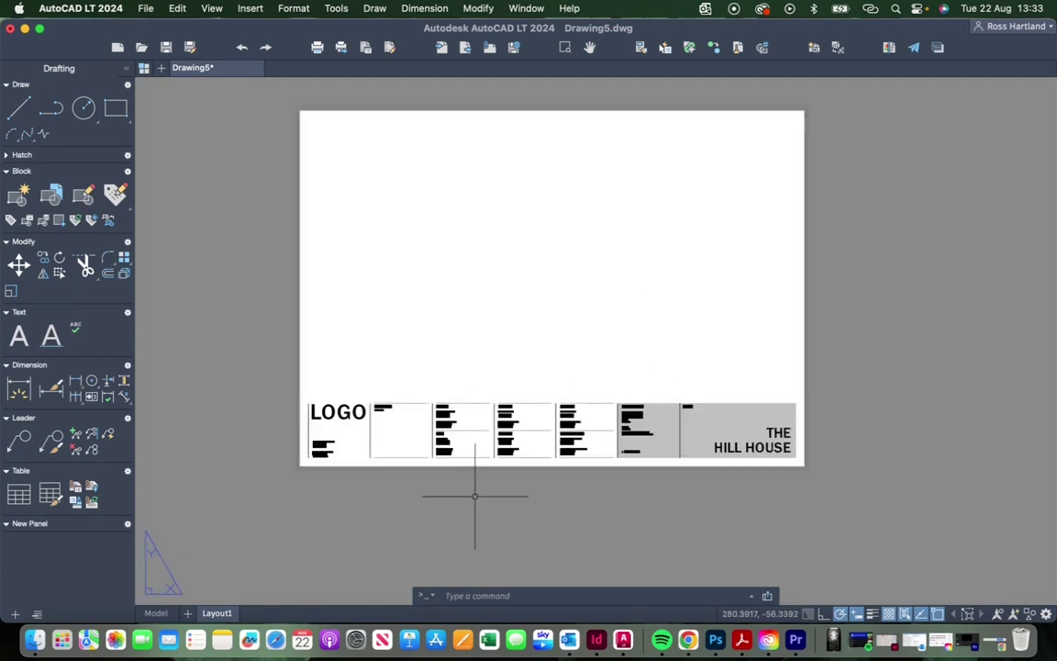
{"action": "right_click", "coordinate": [211, 612]}
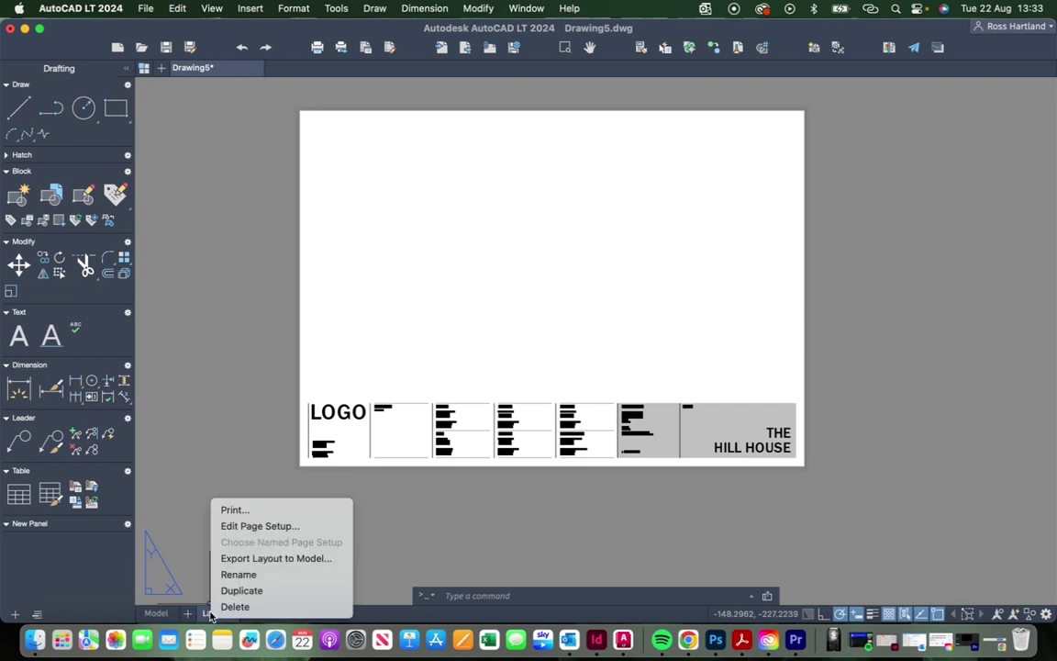
{"action": "left_click", "coordinate": [240, 574]}
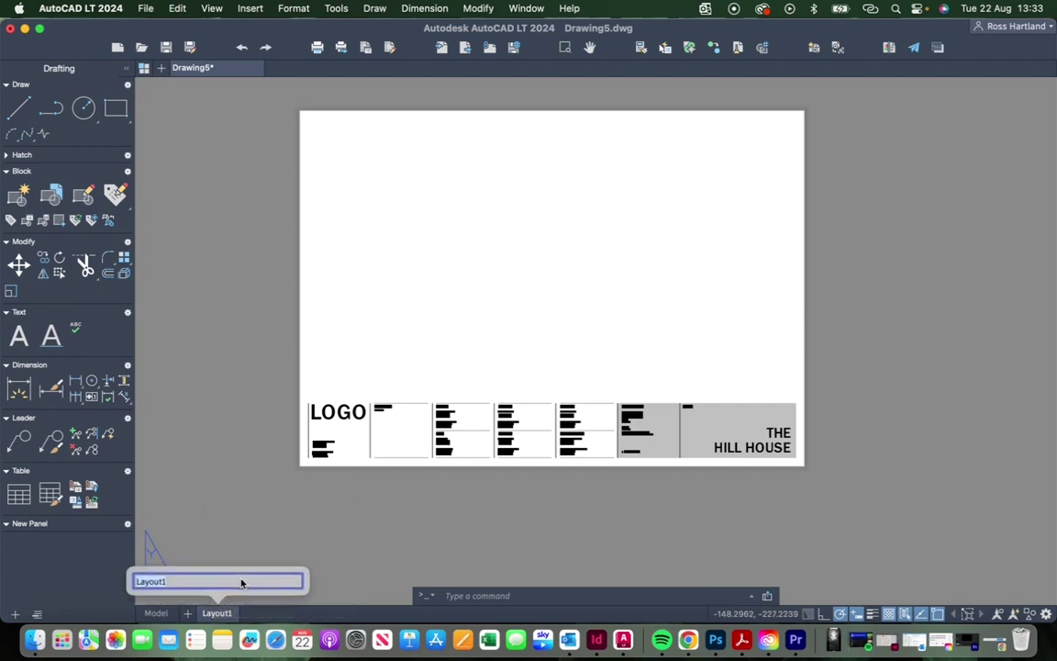
{"action": "type", "text": "COVER"}
{"action": "key", "text": "Return"}
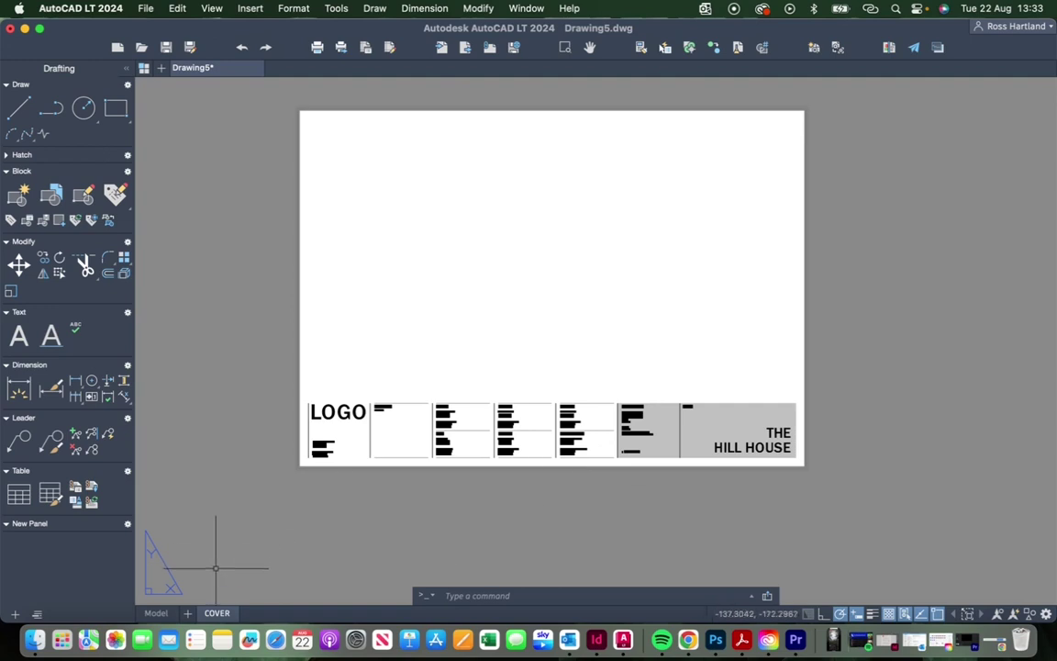
{"action": "right_click", "coordinate": [221, 612]}
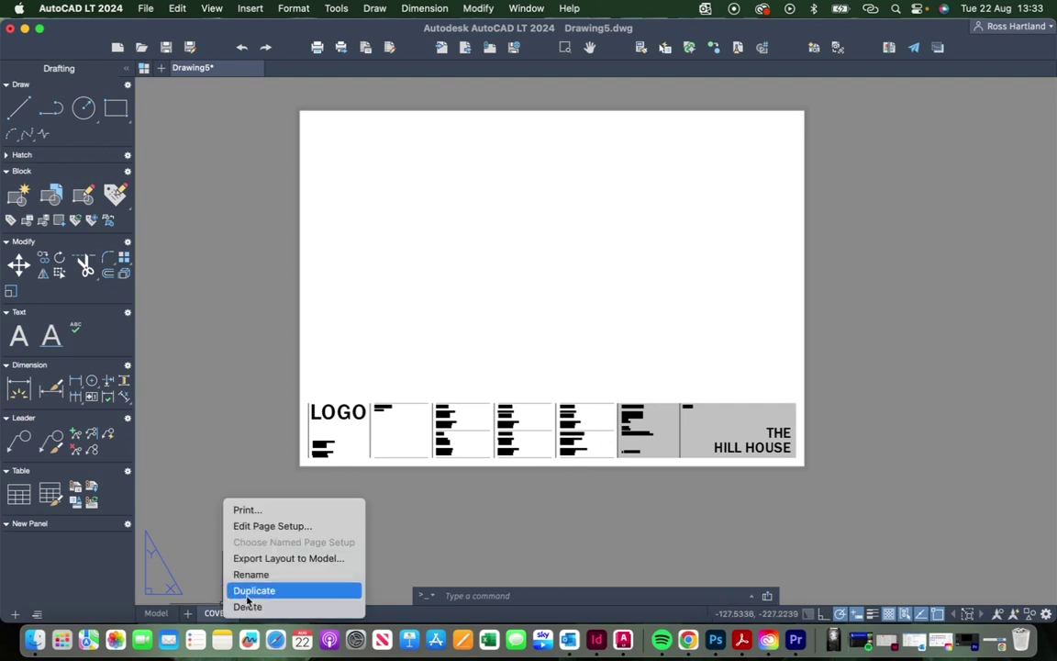
Duplicate COVER as COVER (2), delete its cover title block, and open the block library.
{"action": "left_click", "coordinate": [250, 591]}
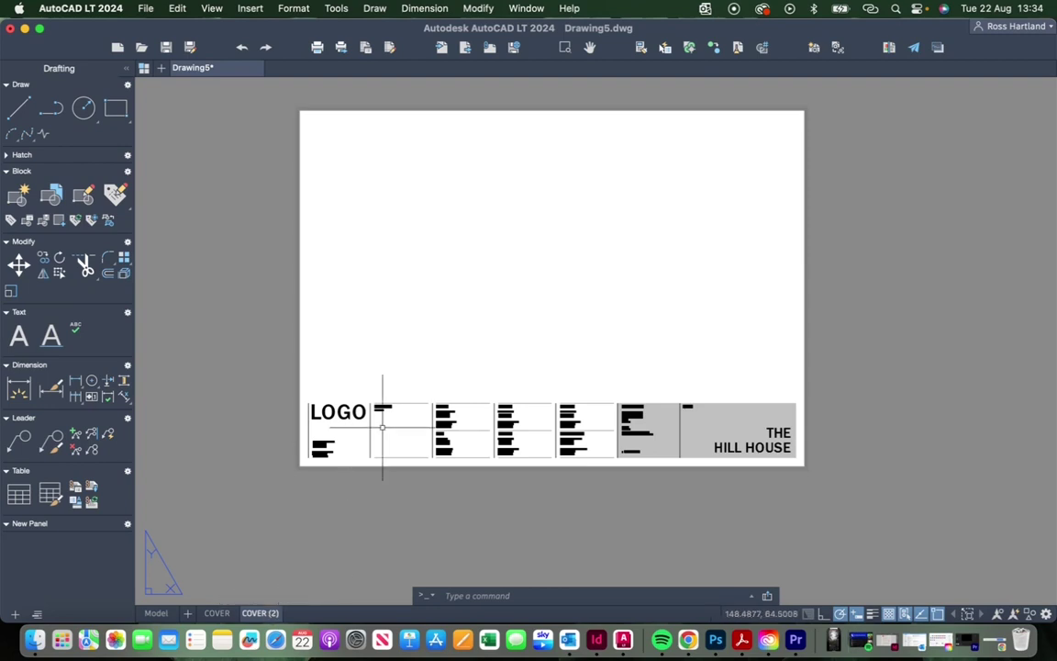
{"action": "left_click", "coordinate": [550, 482]}
{"action": "left_click", "coordinate": [520, 396]}
{"action": "key", "text": "Delete"}
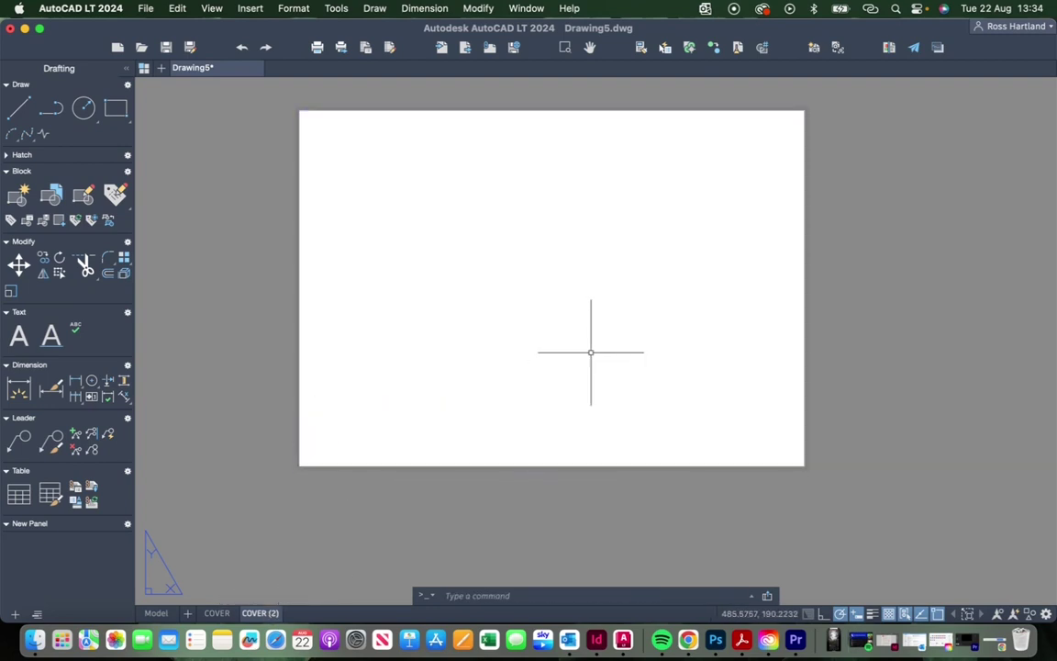
{"action": "type", "text": "T"}
{"action": "key", "text": "Return"}
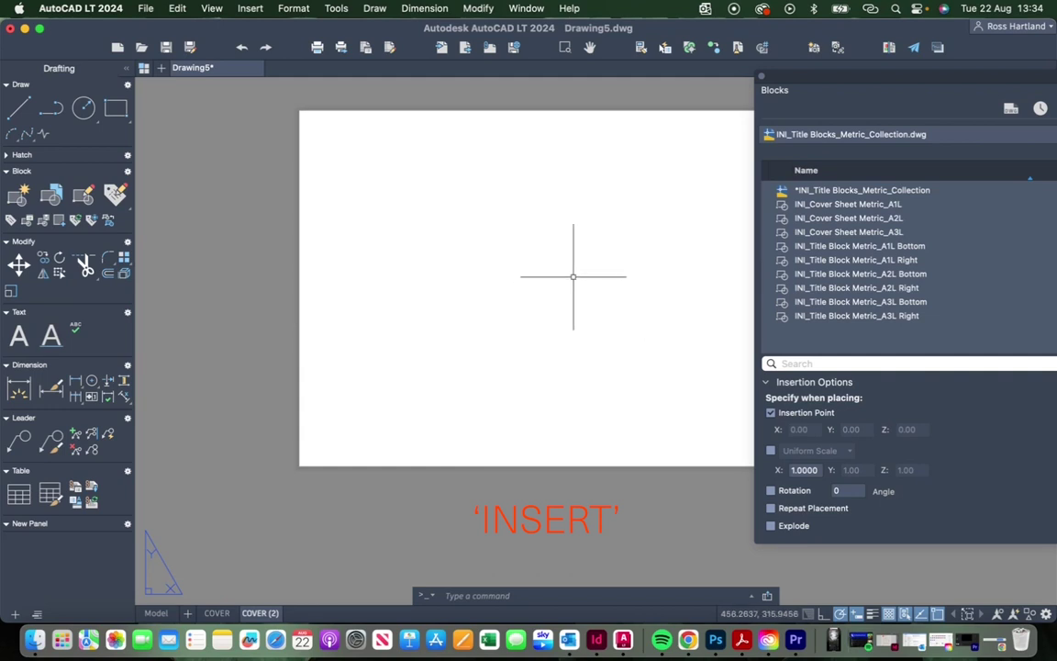
Insert INI_Title Block Metric_A1L Bottom at 0,0,0, accepting default attribute values.
{"action": "left_click", "coordinate": [870, 246]}
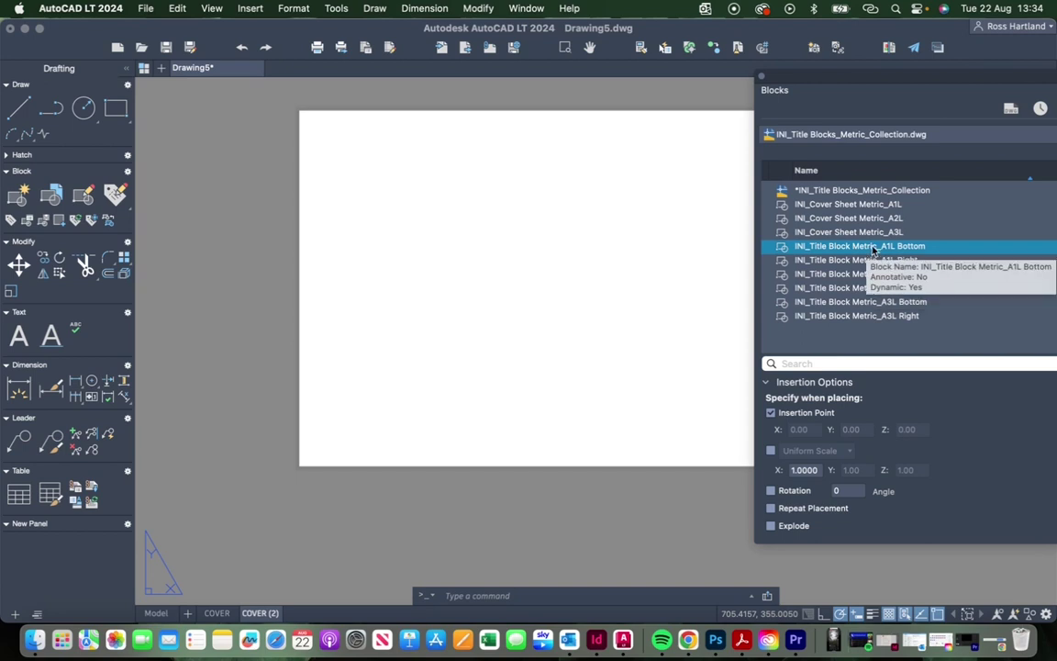
{"action": "left_click", "coordinate": [873, 249]}
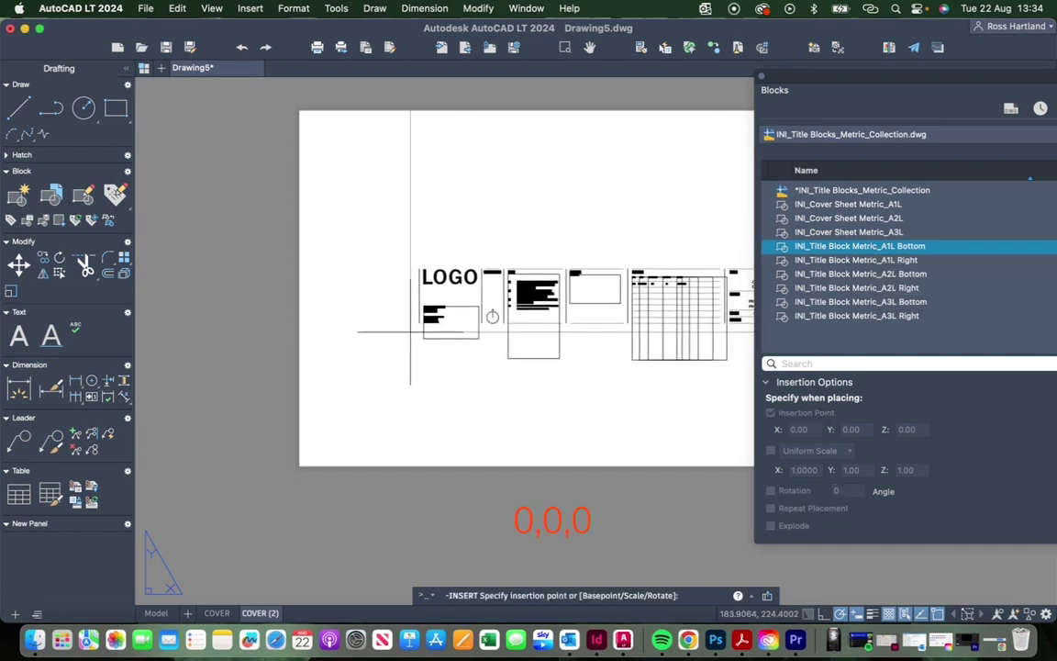
{"action": "left_click", "coordinate": [409, 331]}
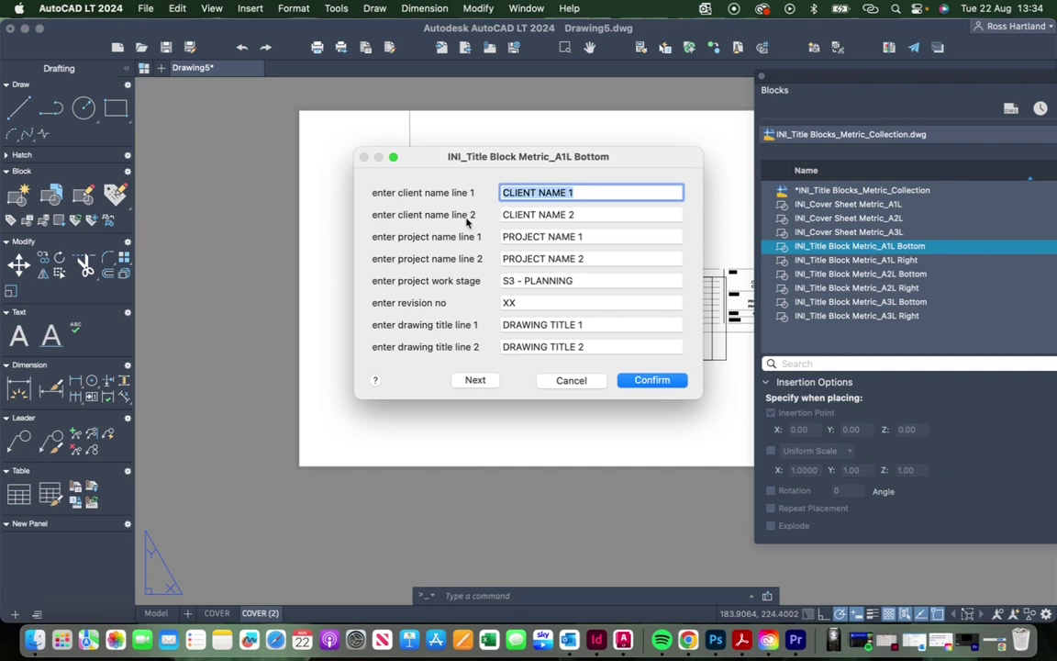
{"action": "left_click", "coordinate": [657, 384]}
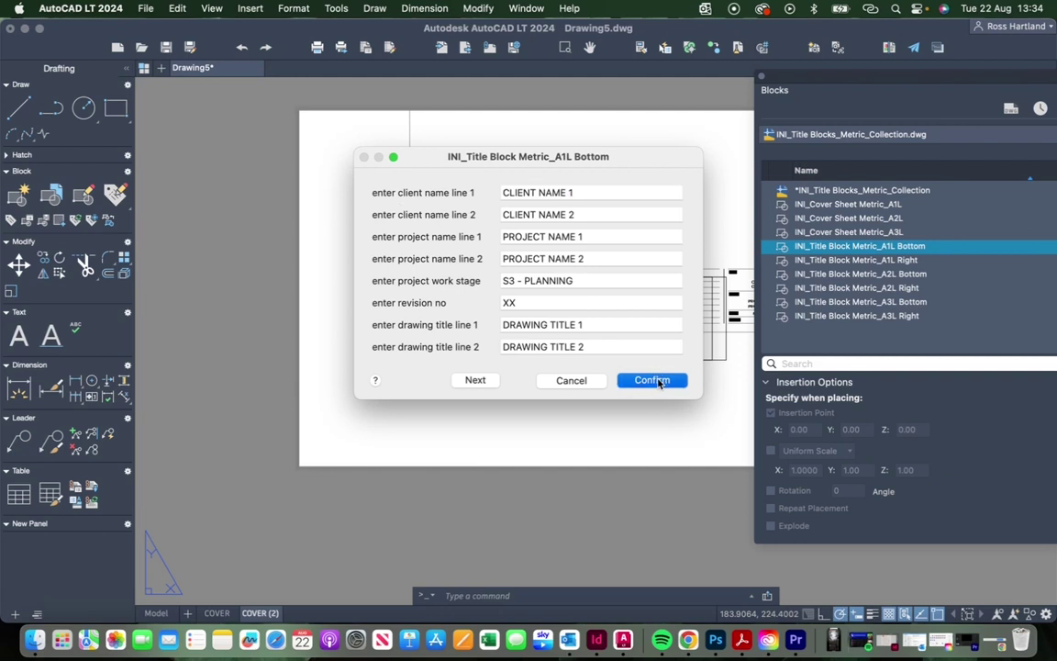
{"action": "scroll", "coordinate": [252, 340], "scroll_direction": "down", "scroll_amount": 3}
{"action": "left_click", "coordinate": [363, 413]}
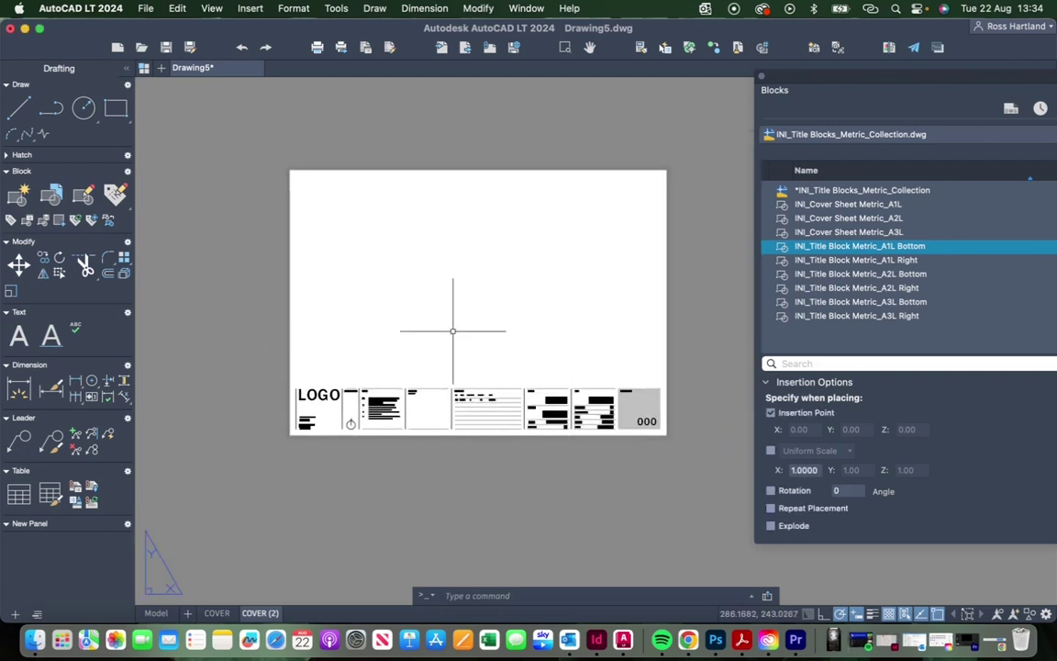
Select the inserted title block and open it in the Block Editor.
{"action": "scroll", "coordinate": [550, 386], "scroll_direction": "up", "scroll_amount": 2}
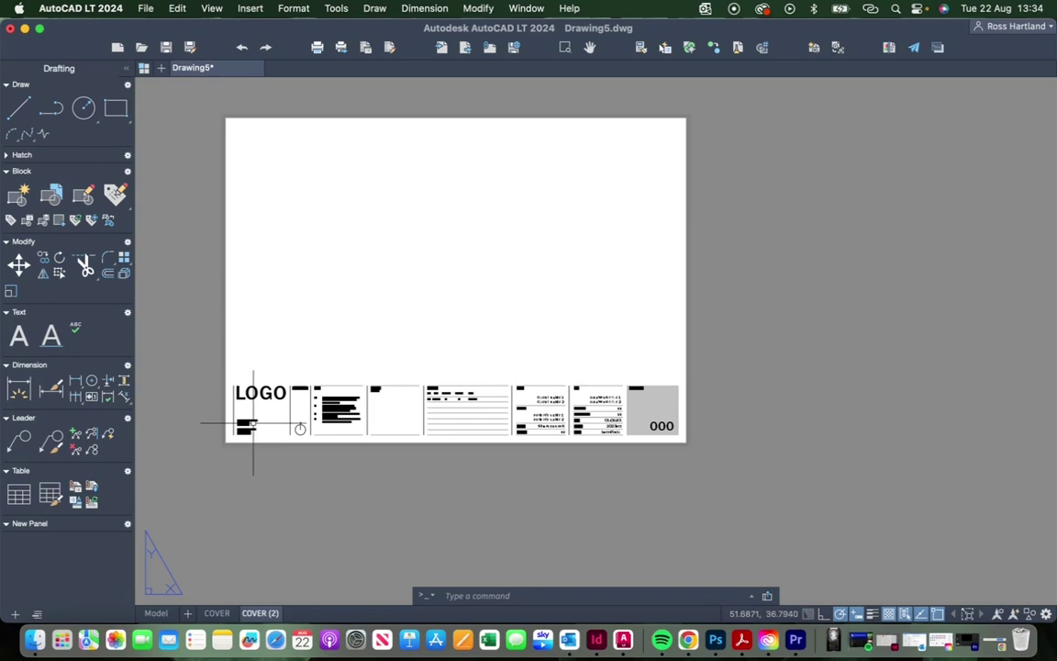
{"action": "scroll", "coordinate": [227, 430], "scroll_direction": "up", "scroll_amount": 3}
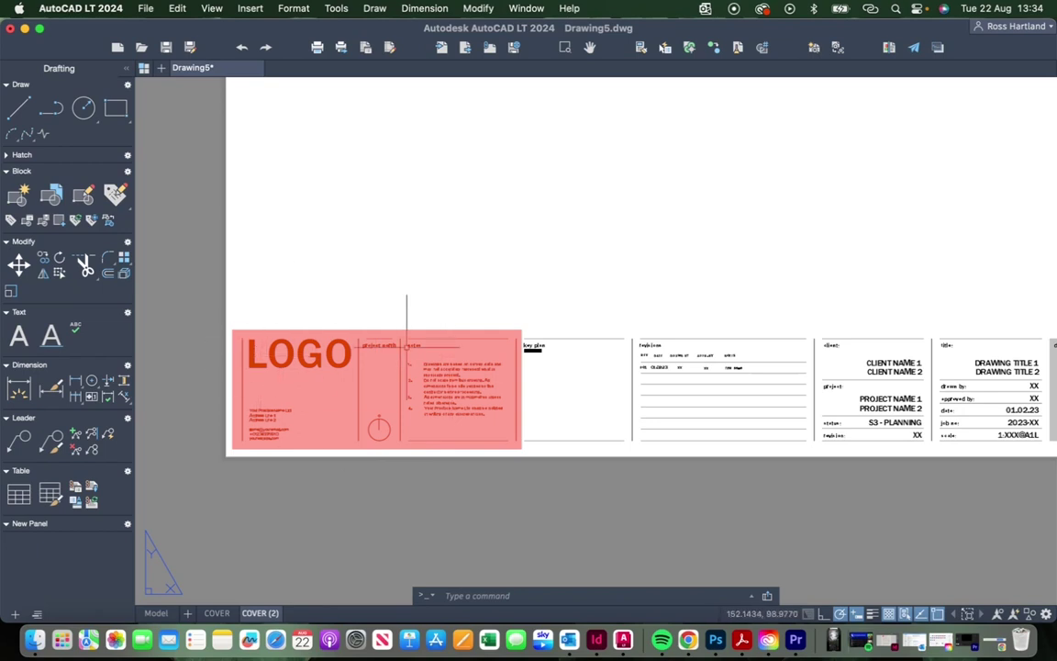
{"action": "scroll", "coordinate": [373, 429], "scroll_direction": "up", "scroll_amount": 3}
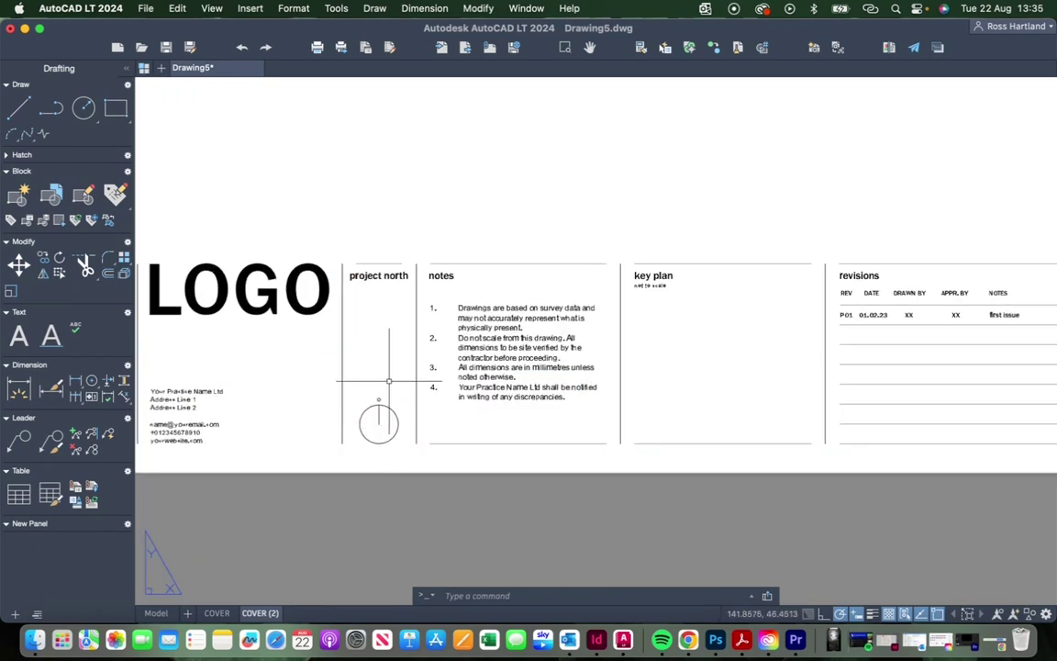
{"action": "left_click", "coordinate": [388, 407]}
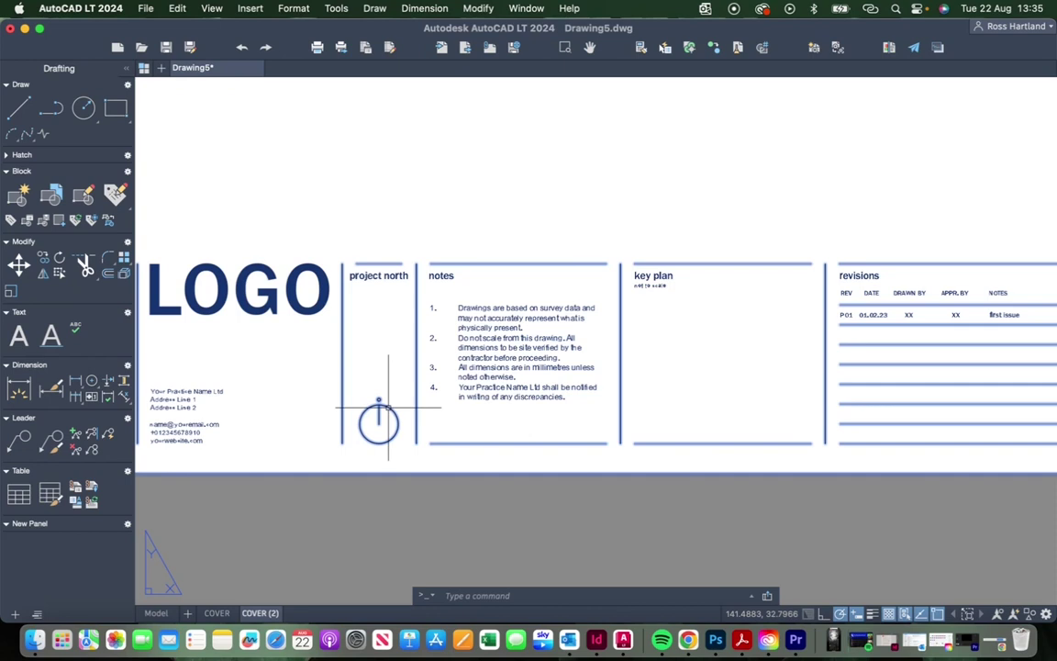
{"action": "key", "text": "Return"}
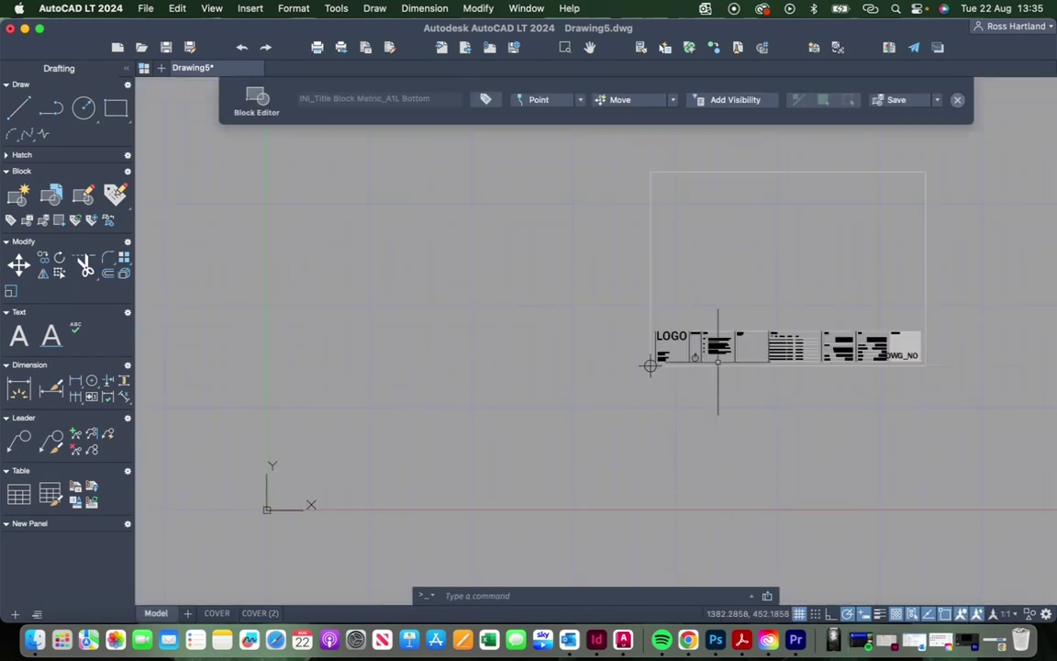
Rotate the north arrow about its circle centre so it points straight up.
{"action": "scroll", "coordinate": [719, 354], "scroll_direction": "up", "scroll_amount": 4}
{"action": "scroll", "coordinate": [413, 339], "scroll_direction": "up", "scroll_amount": 3}
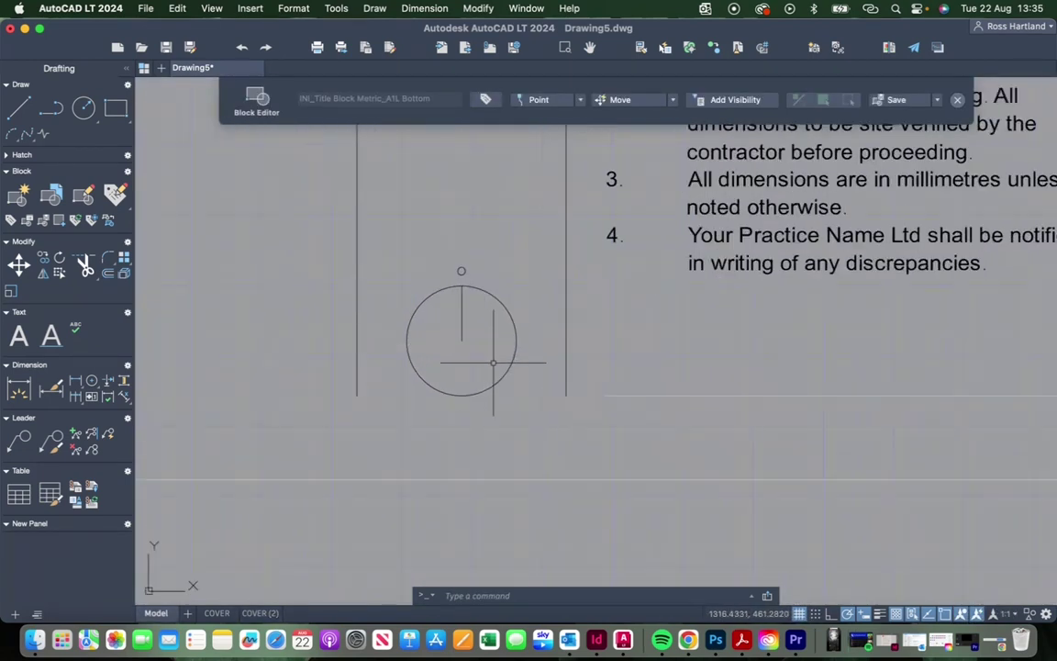
{"action": "left_click_drag", "start_coordinate": [496, 359], "coordinate": [404, 207]}
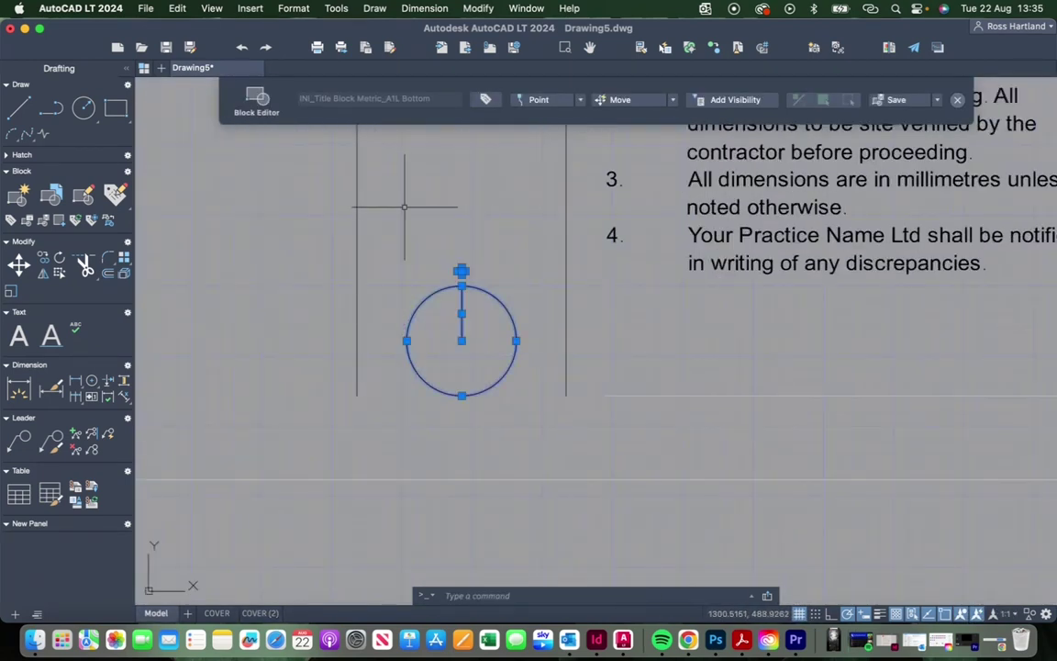
{"action": "left_click", "coordinate": [58, 259]}
{"action": "left_click", "coordinate": [461, 340]}
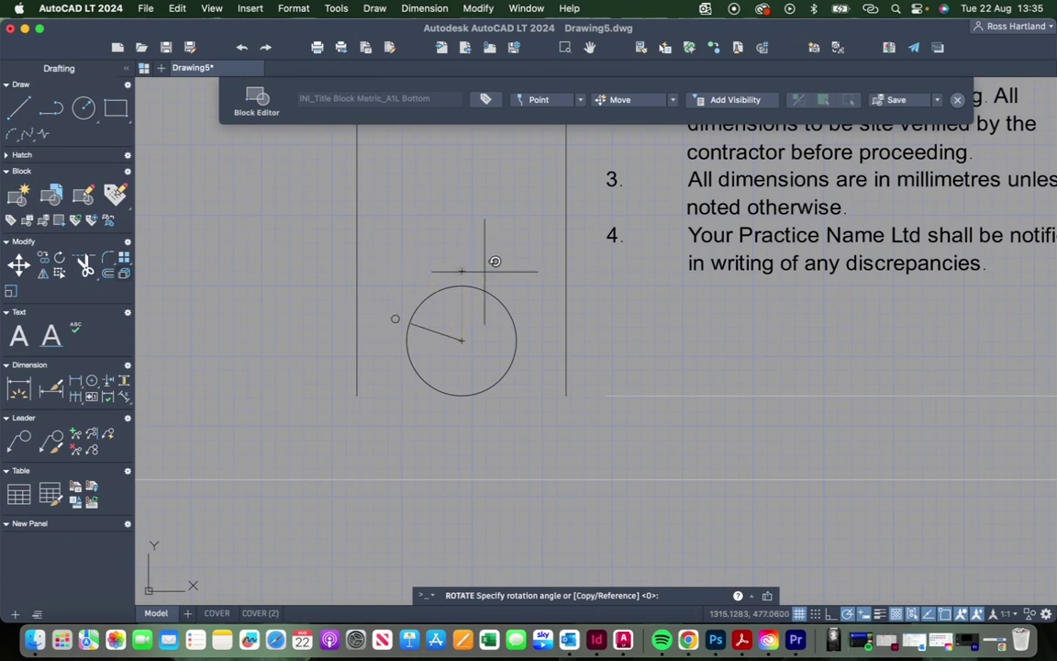
{"action": "left_click", "coordinate": [542, 337]}
Save the block changes, update references, and close the Block Editor.
{"action": "left_click", "coordinate": [907, 102]}
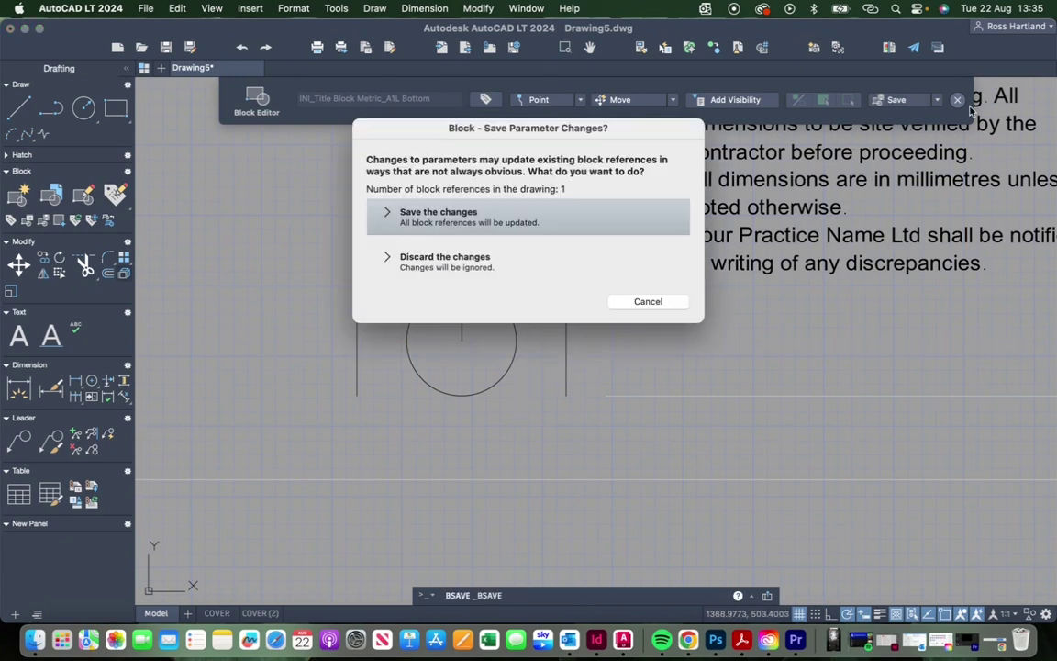
{"action": "left_click", "coordinate": [596, 219]}
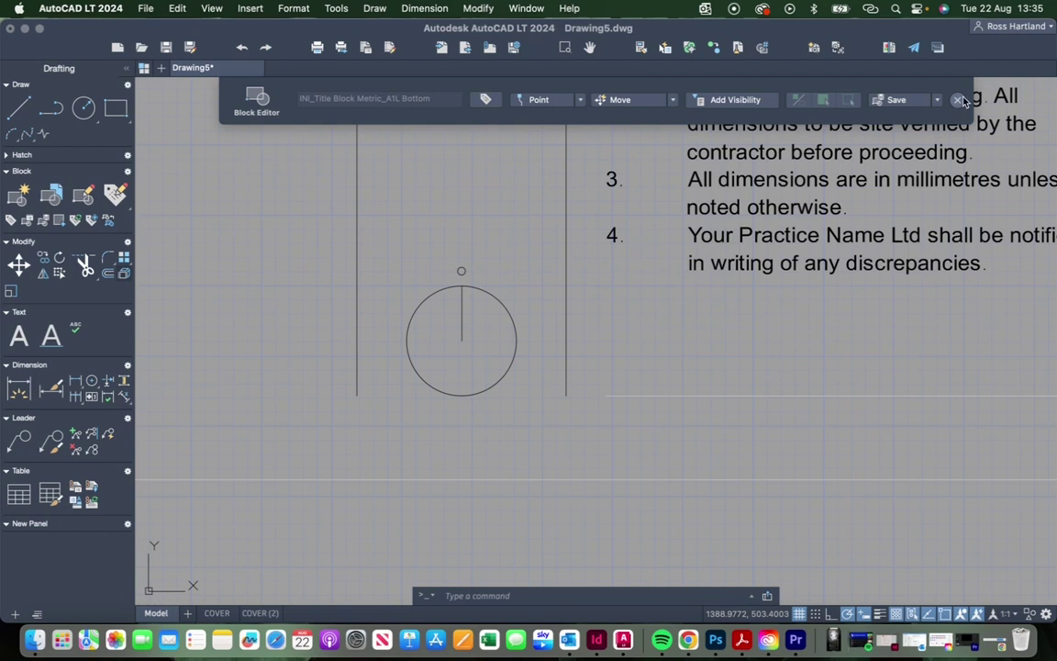
{"action": "left_click", "coordinate": [960, 100]}
{"action": "scroll", "coordinate": [720, 331], "scroll_direction": "down", "scroll_amount": 3}
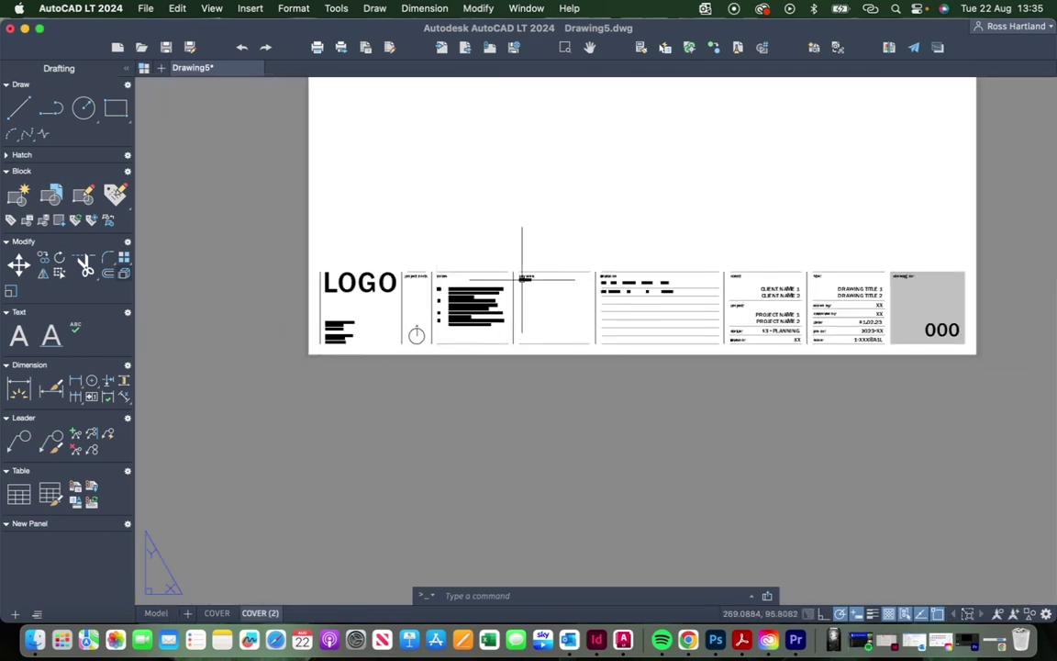
Use VIEWPORTS to draw a Single viewport across the key plan box, then activate it.
{"action": "scroll", "coordinate": [615, 287], "scroll_direction": "up", "scroll_amount": 3}
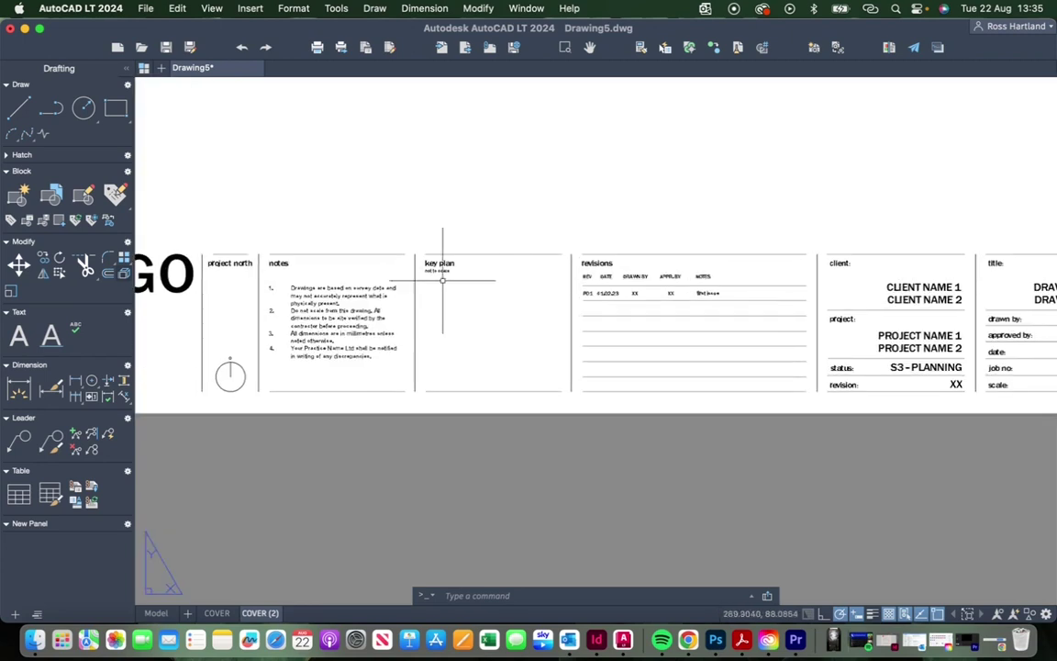
{"action": "scroll", "coordinate": [442, 279], "scroll_direction": "up", "scroll_amount": 2}
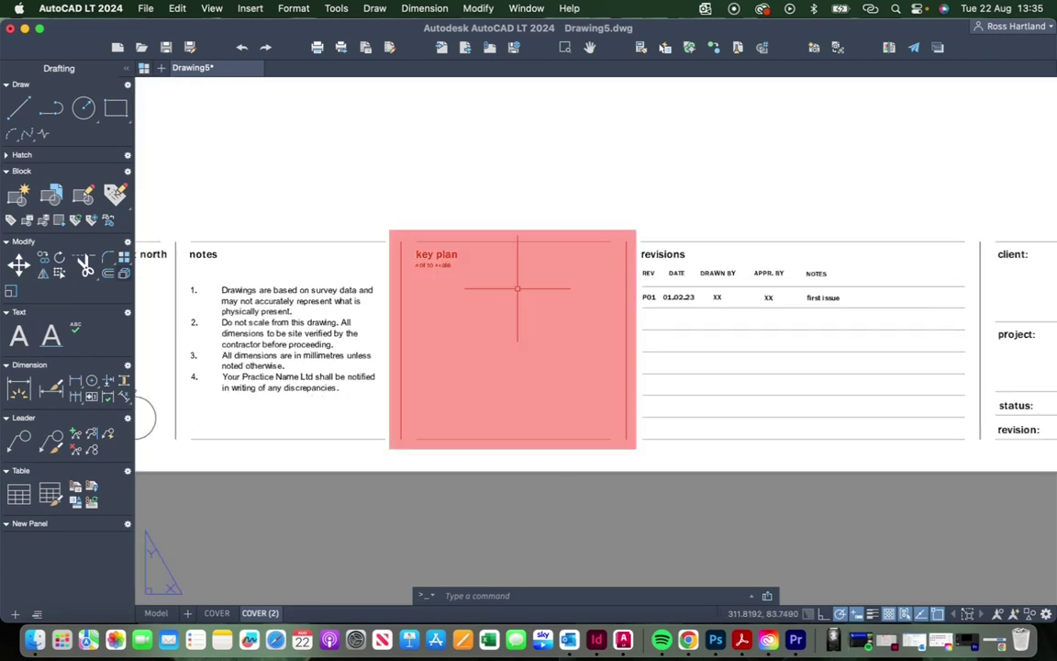
{"action": "scroll", "coordinate": [527, 276], "scroll_direction": "up", "scroll_amount": 2}
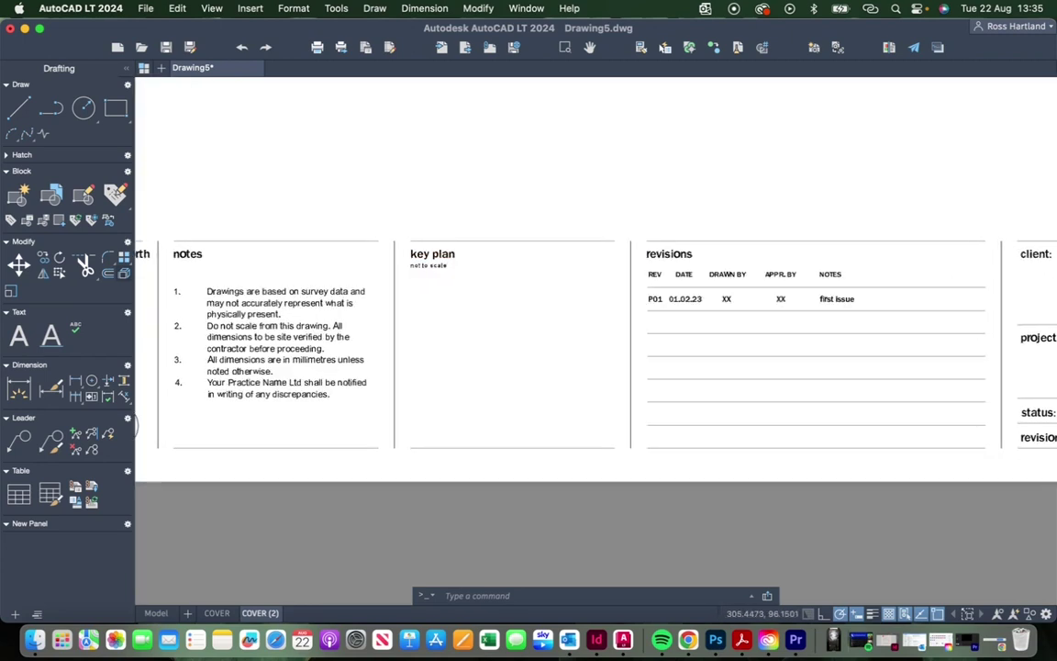
{"action": "type", "text": "VIEWPORTS"}
{"action": "key", "text": "Return"}
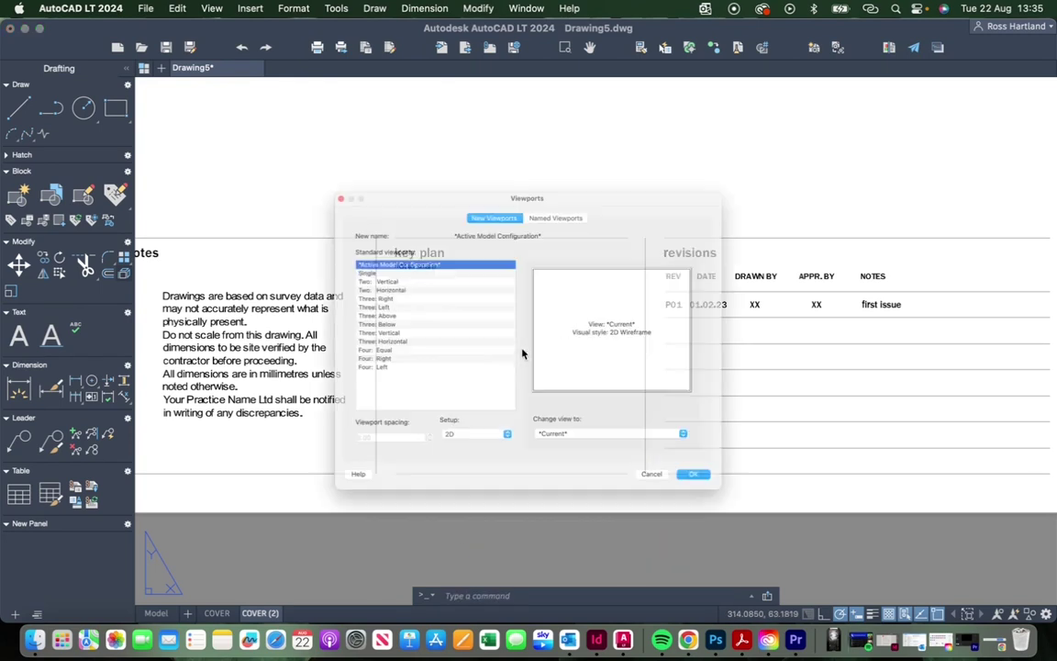
{"action": "left_click", "coordinate": [293, 243]}
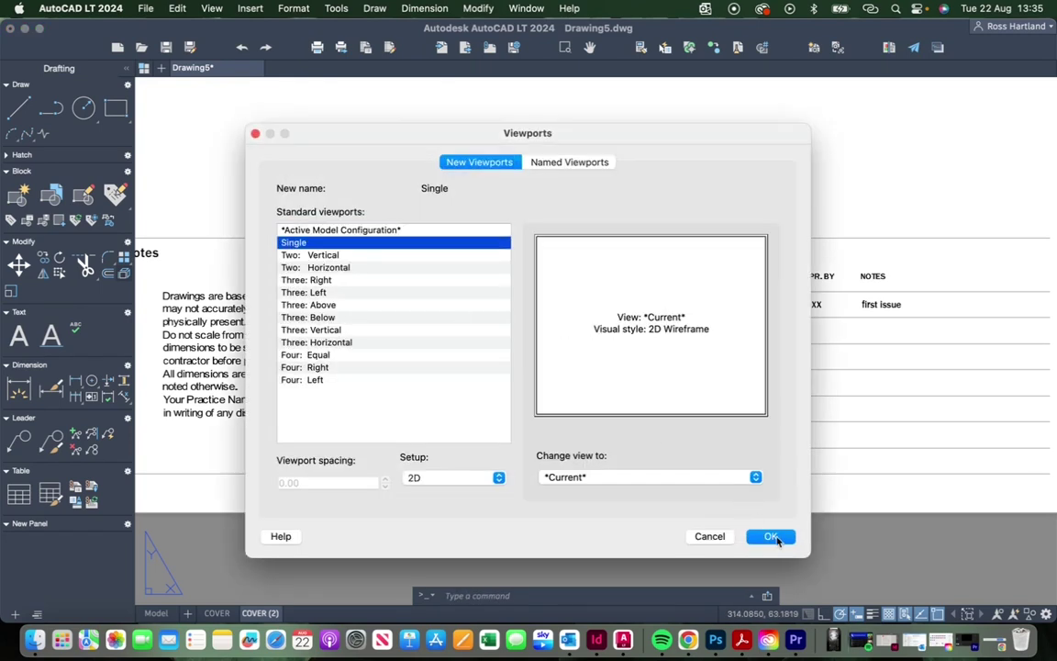
{"action": "left_click", "coordinate": [771, 537]}
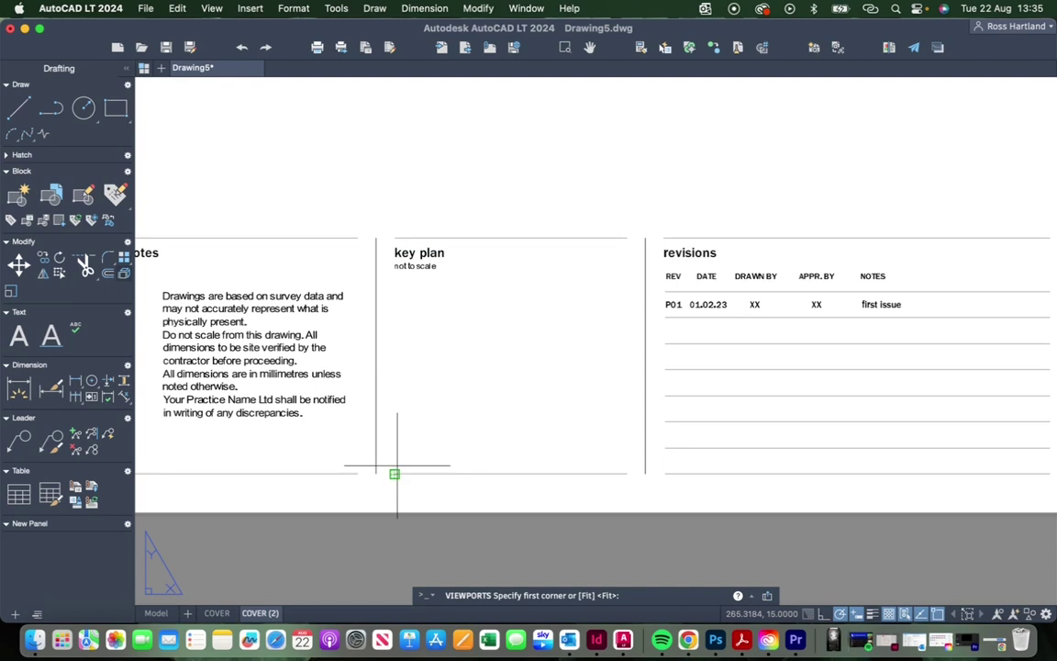
{"action": "left_click", "coordinate": [394, 453]}
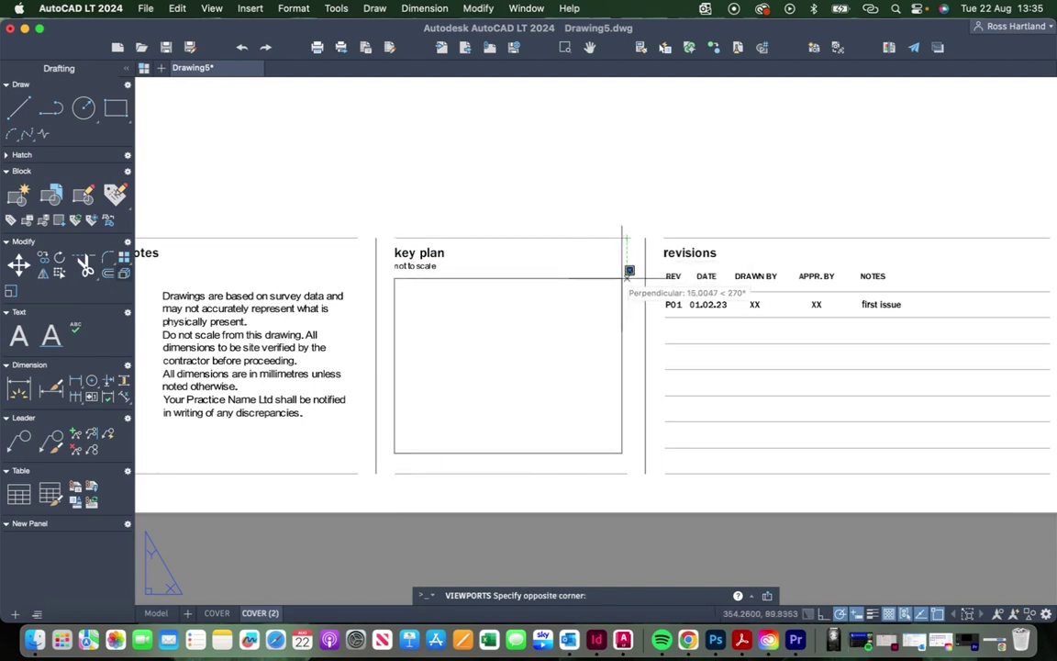
{"action": "left_click", "coordinate": [628, 270]}
{"action": "double_click", "coordinate": [458, 342]}
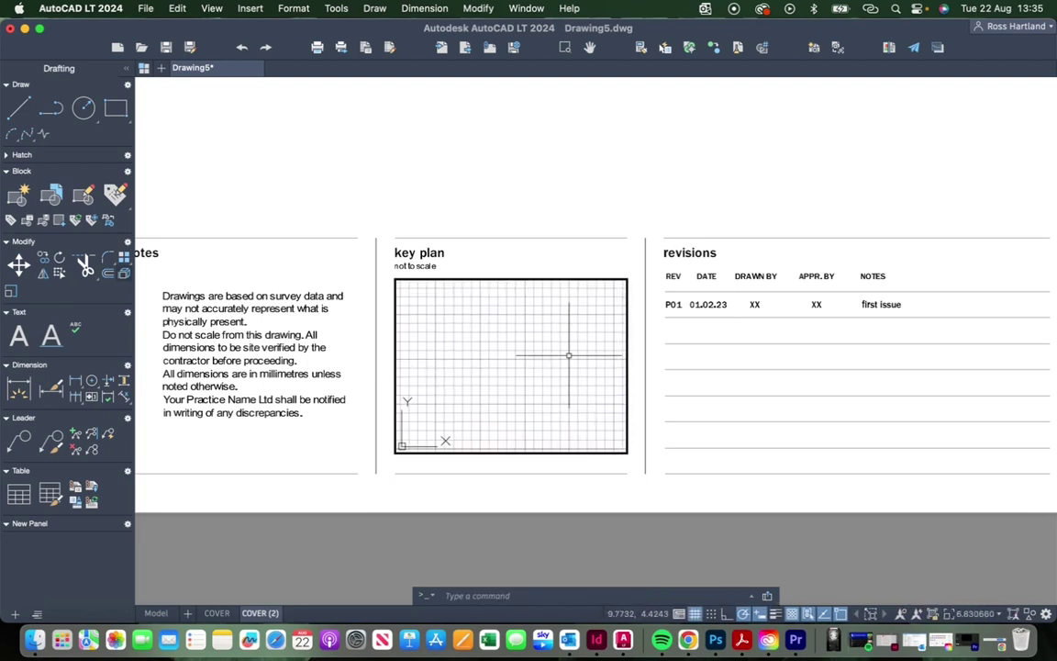
{"action": "scroll", "coordinate": [569, 356], "scroll_direction": "right", "scroll_amount": 10}
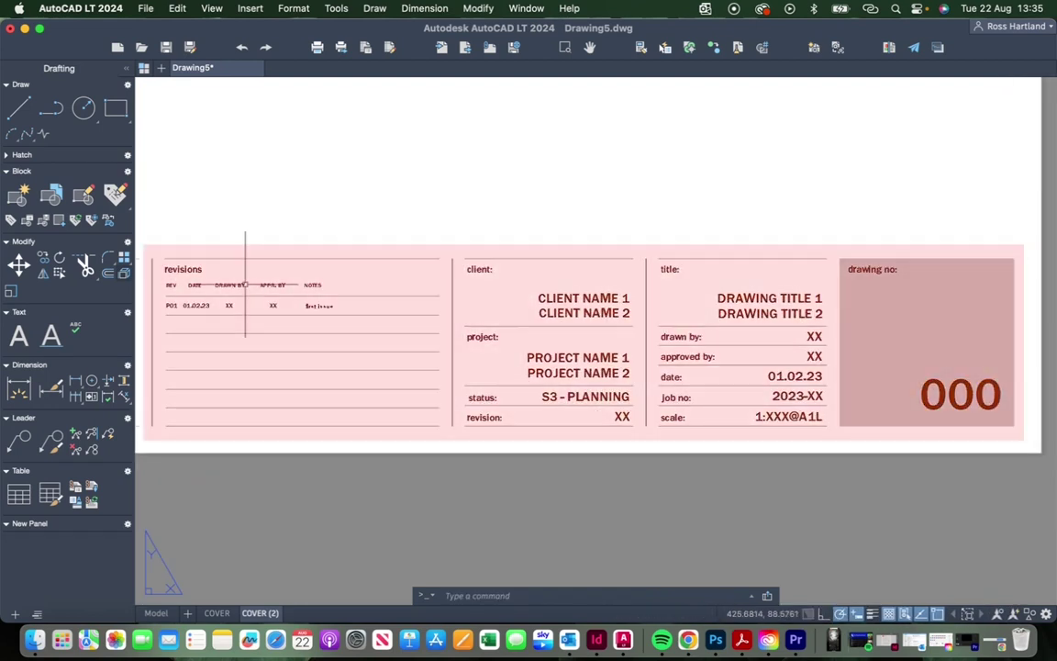
Return to paper space and zoom in on the revisions table's P01 first issue entry.
{"action": "double_click", "coordinate": [245, 284]}
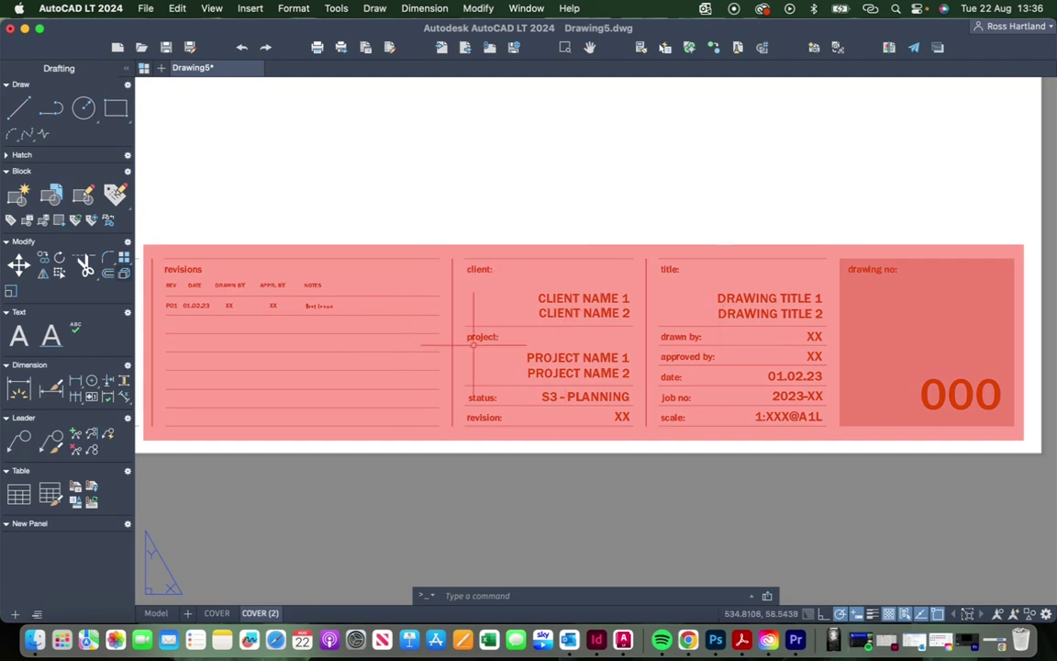
{"action": "scroll", "coordinate": [152, 301], "scroll_direction": "up", "scroll_amount": 3}
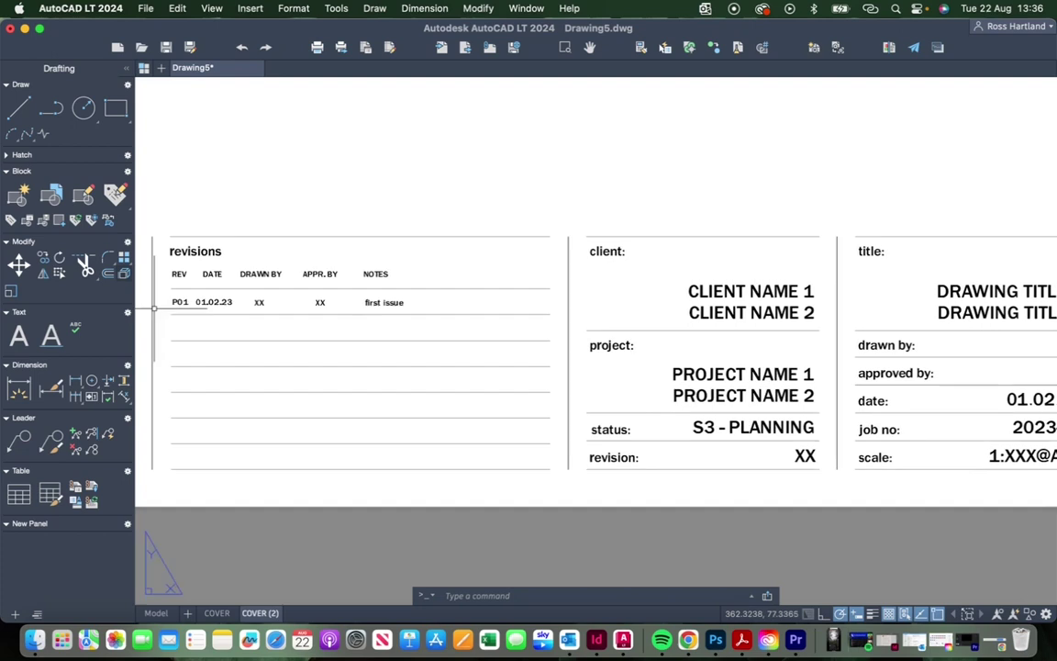
{"action": "scroll", "coordinate": [161, 317], "scroll_direction": "up", "scroll_amount": 2}
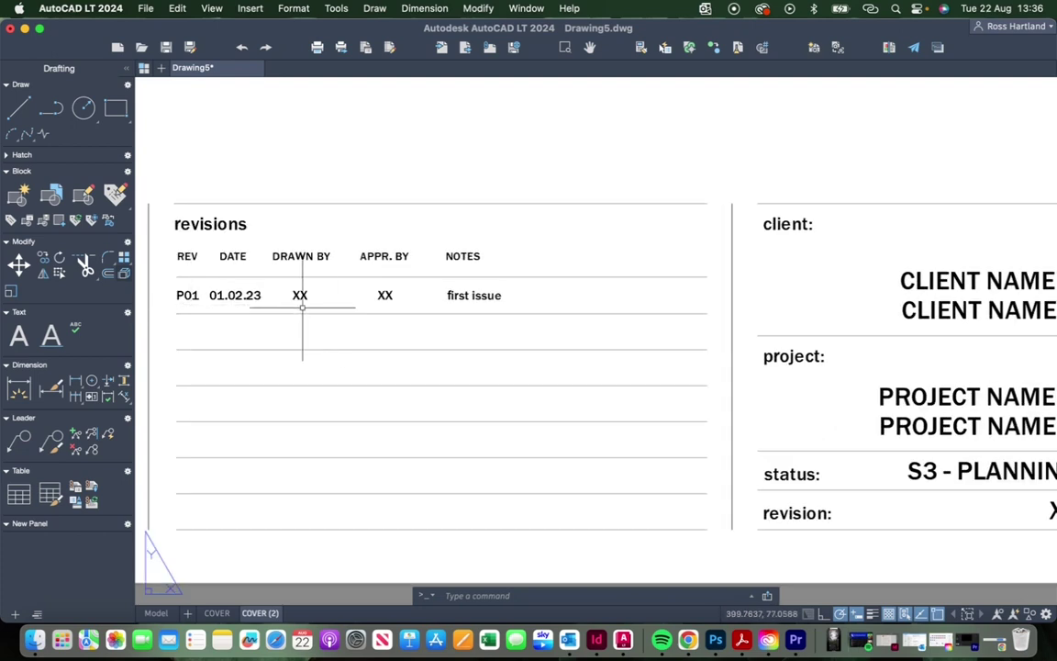
{"action": "scroll", "coordinate": [241, 295], "scroll_direction": "down", "scroll_amount": 2}
{"action": "scroll", "coordinate": [243, 289], "scroll_direction": "up", "scroll_amount": 2}
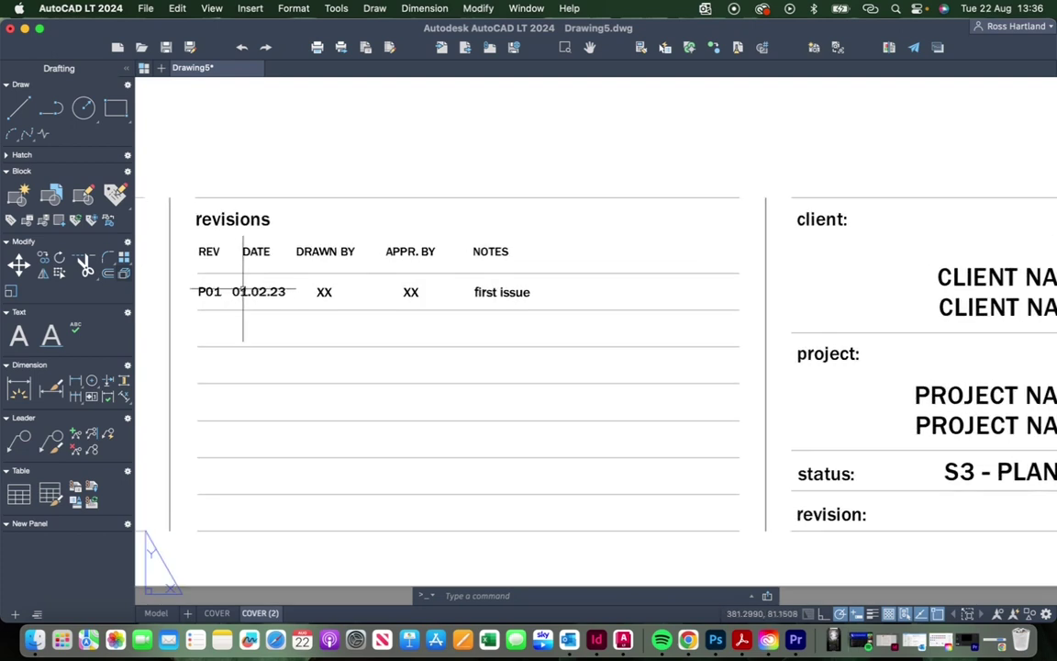
{"action": "double_click", "coordinate": [216, 297]}
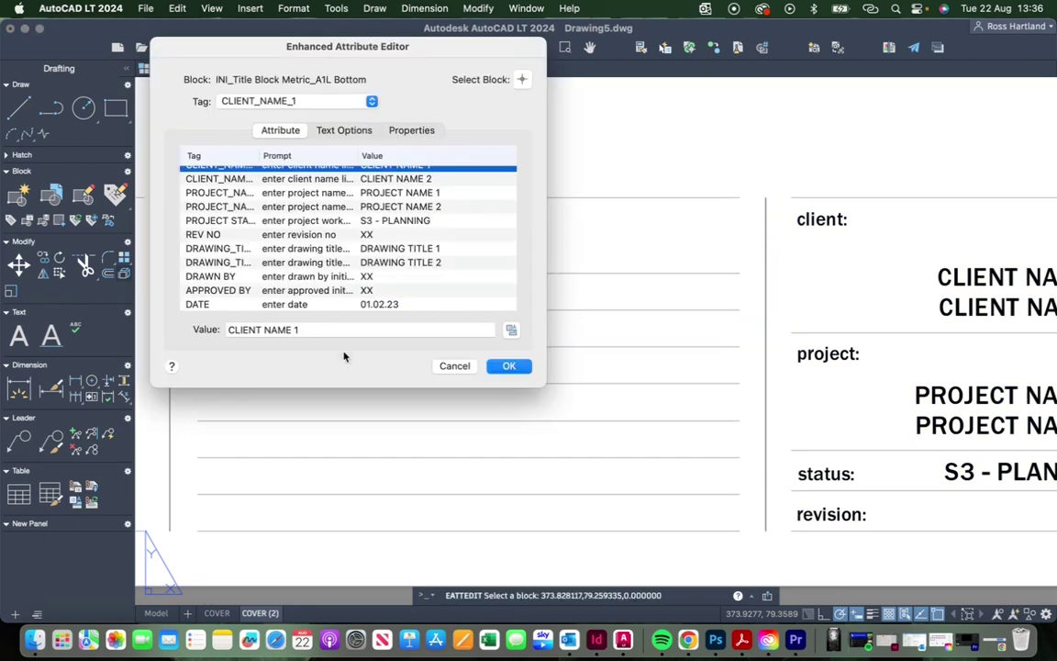
{"action": "scroll", "coordinate": [408, 246], "scroll_direction": "down", "scroll_amount": 5}
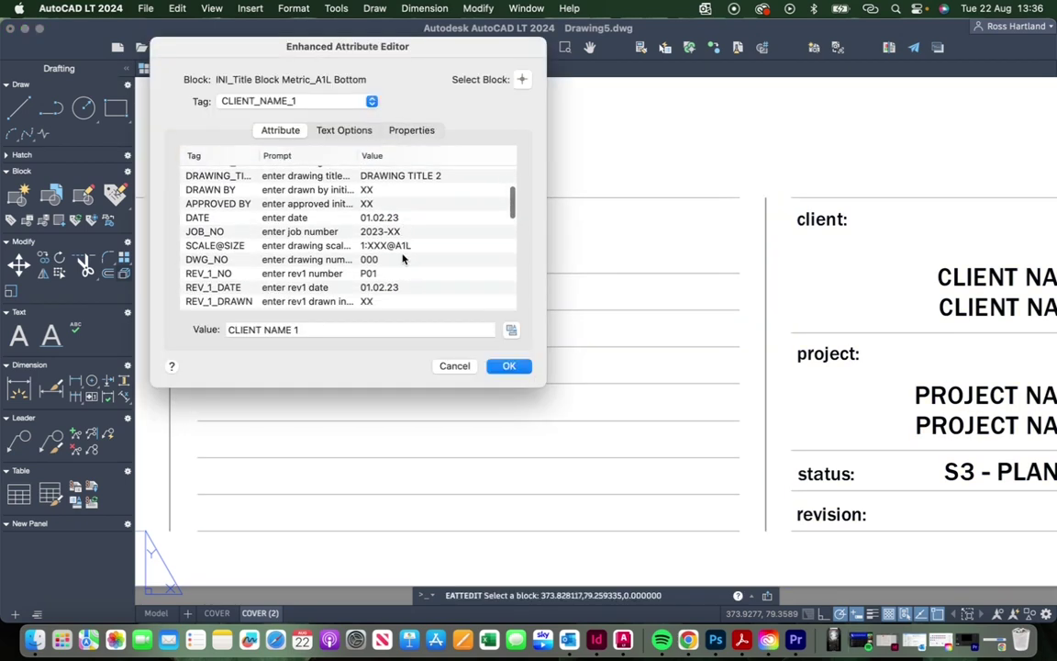
{"action": "left_click", "coordinate": [349, 219]}
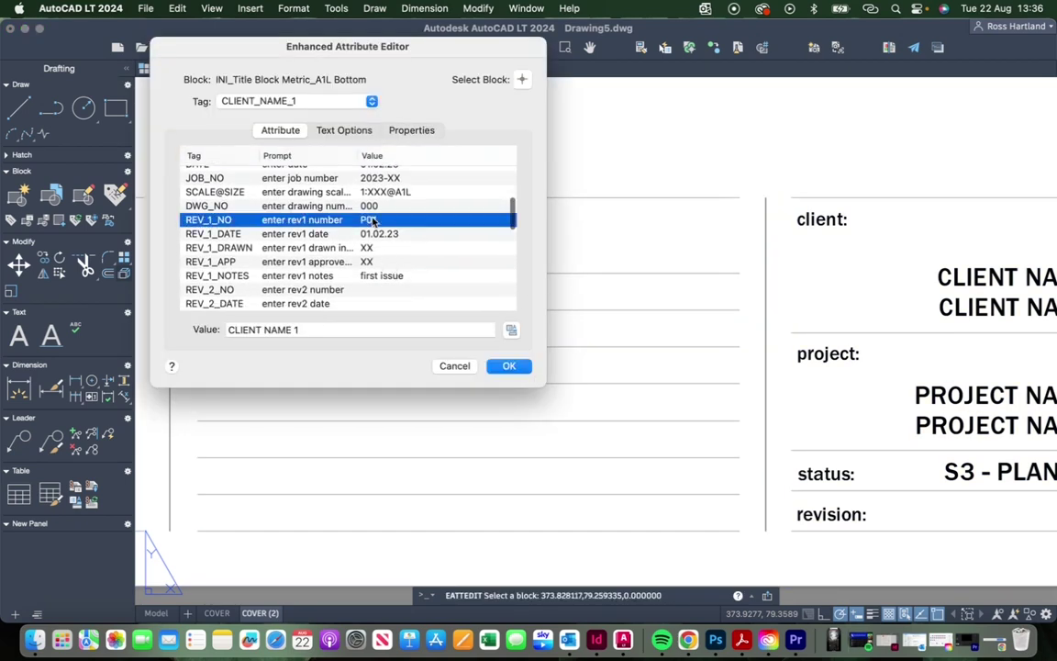
{"action": "left_click", "coordinate": [349, 233]}
{"action": "left_click", "coordinate": [349, 248]}
{"action": "left_click", "coordinate": [358, 262]}
{"action": "left_click", "coordinate": [376, 289]}
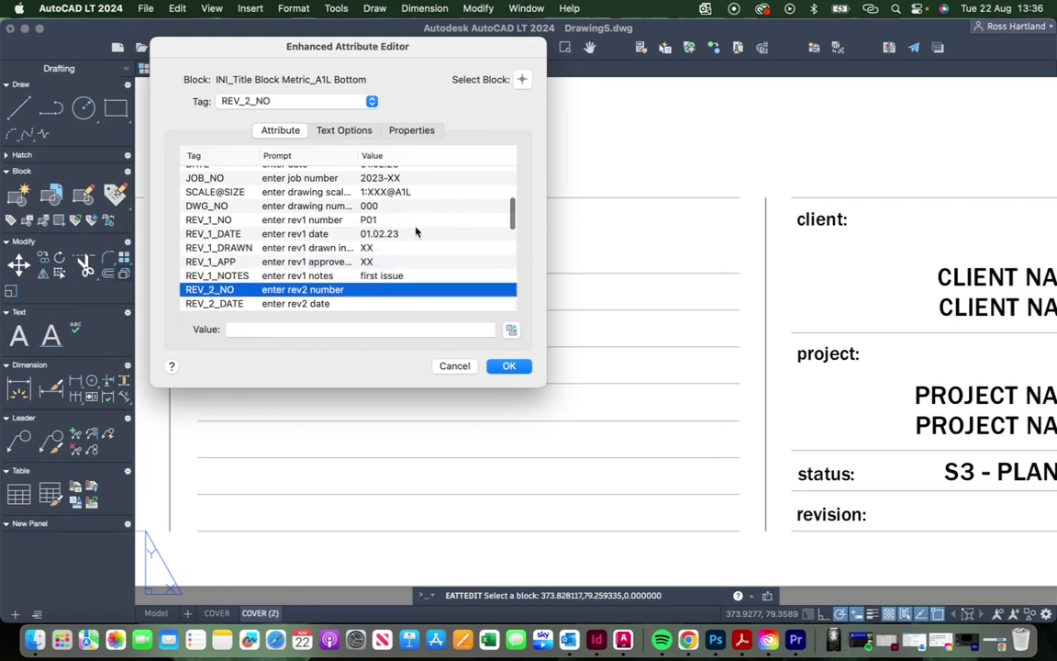
{"action": "left_click", "coordinate": [375, 221]}
{"action": "left_click", "coordinate": [249, 328]}
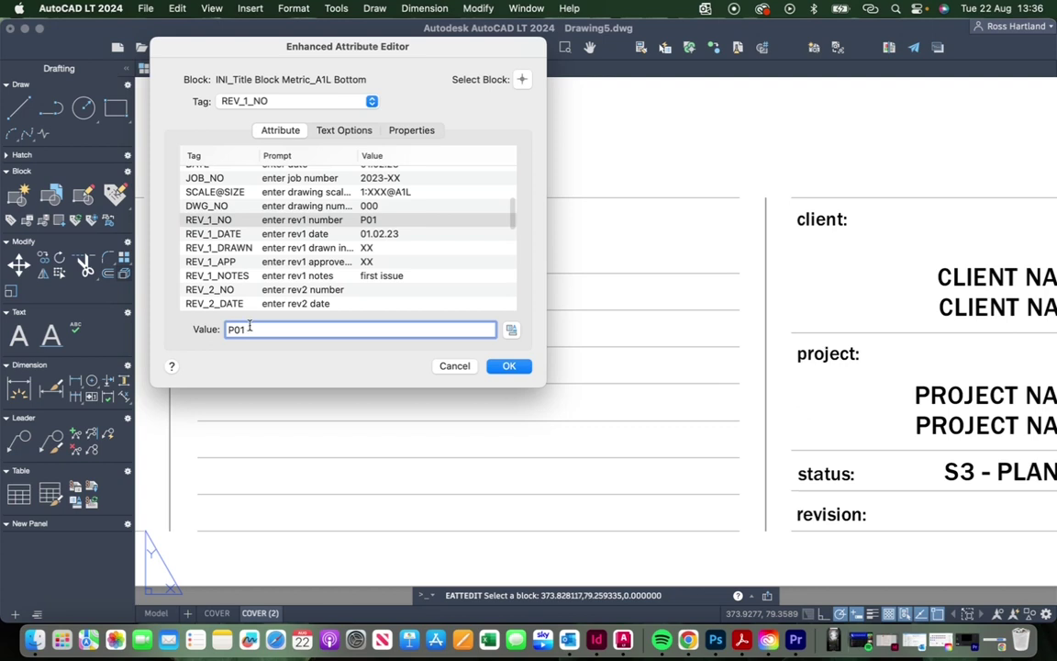
{"action": "type", "text": "A"}
{"action": "scroll", "coordinate": [288, 247], "scroll_direction": "down", "scroll_amount": 1}
{"action": "left_click", "coordinate": [289, 255]}
{"action": "left_click", "coordinate": [339, 269]}
{"action": "scroll", "coordinate": [341, 273], "scroll_direction": "down", "scroll_amount": 5}
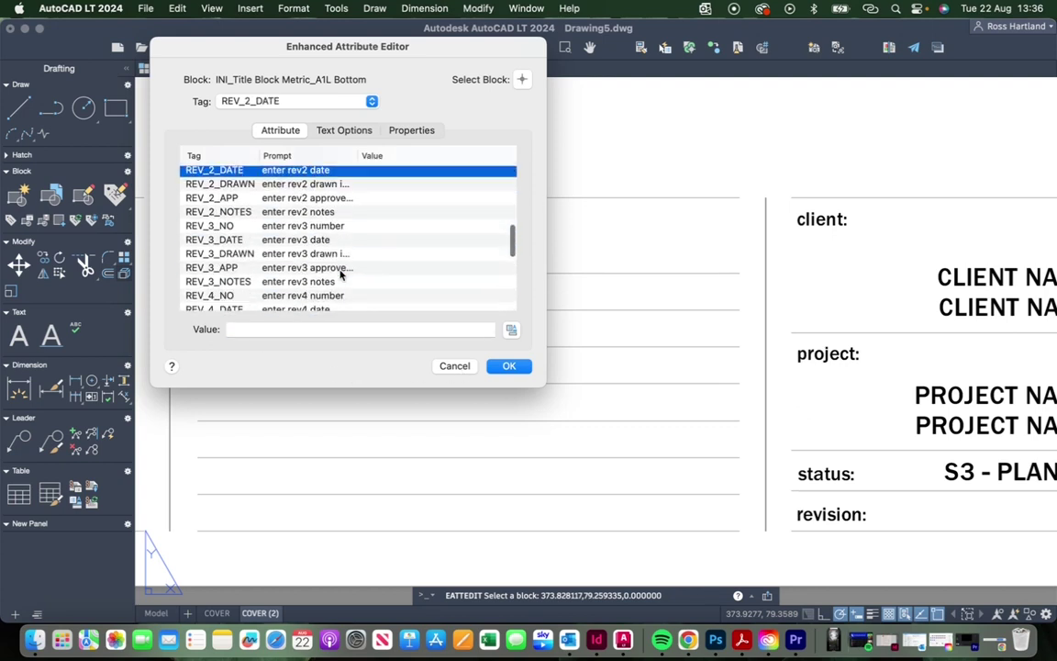
{"action": "left_click", "coordinate": [340, 244]}
{"action": "scroll", "coordinate": [330, 266], "scroll_direction": "down", "scroll_amount": 2}
{"action": "scroll", "coordinate": [325, 280], "scroll_direction": "down", "scroll_amount": 8}
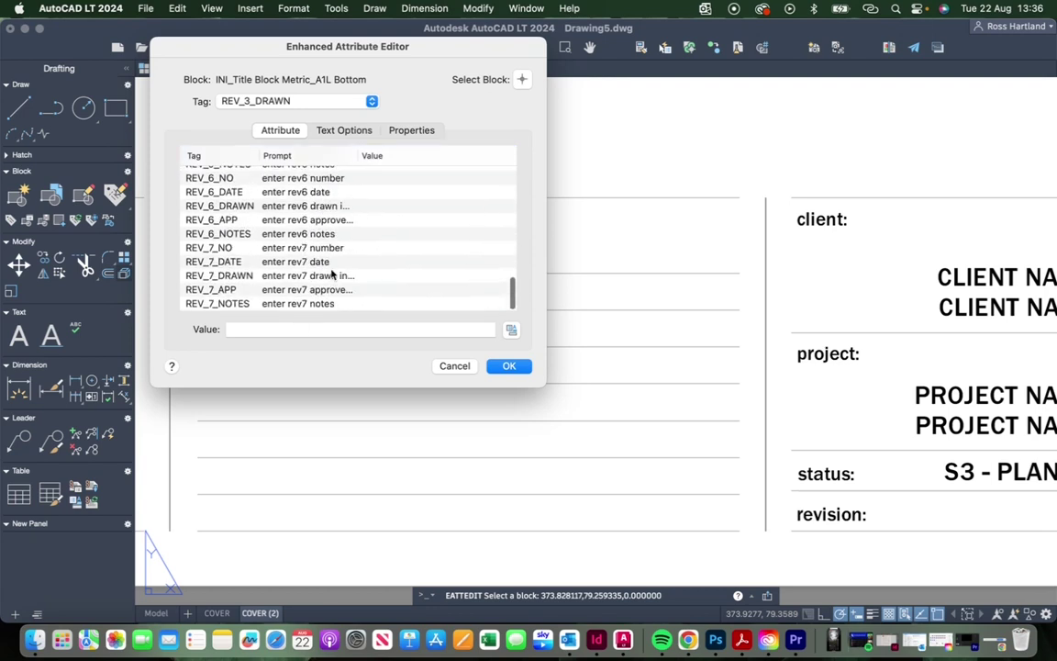
{"action": "scroll", "coordinate": [326, 266], "scroll_direction": "up", "scroll_amount": 10}
{"action": "key", "text": "Return"}
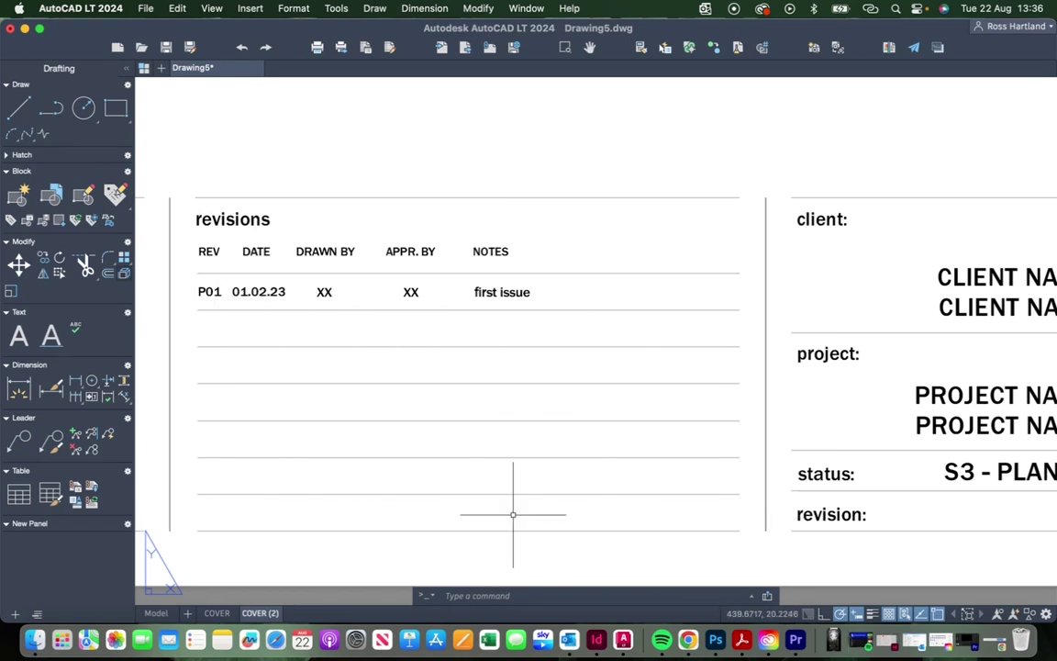
{"action": "scroll", "coordinate": [152, 303], "scroll_direction": "down", "scroll_amount": 5}
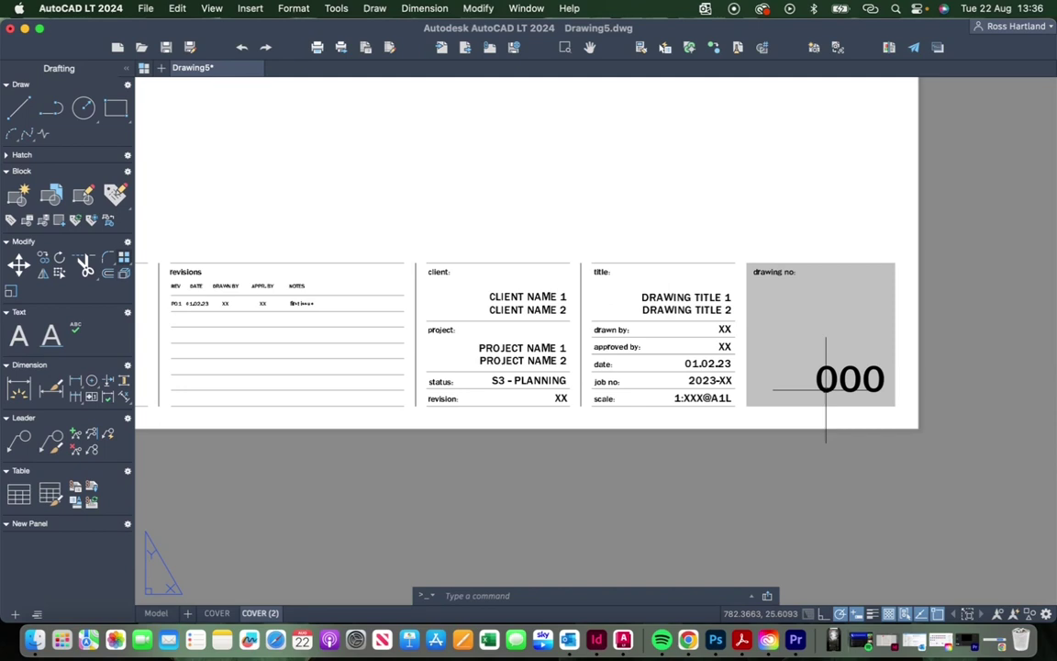
{"action": "scroll", "coordinate": [859, 390], "scroll_direction": "down", "scroll_amount": 4}
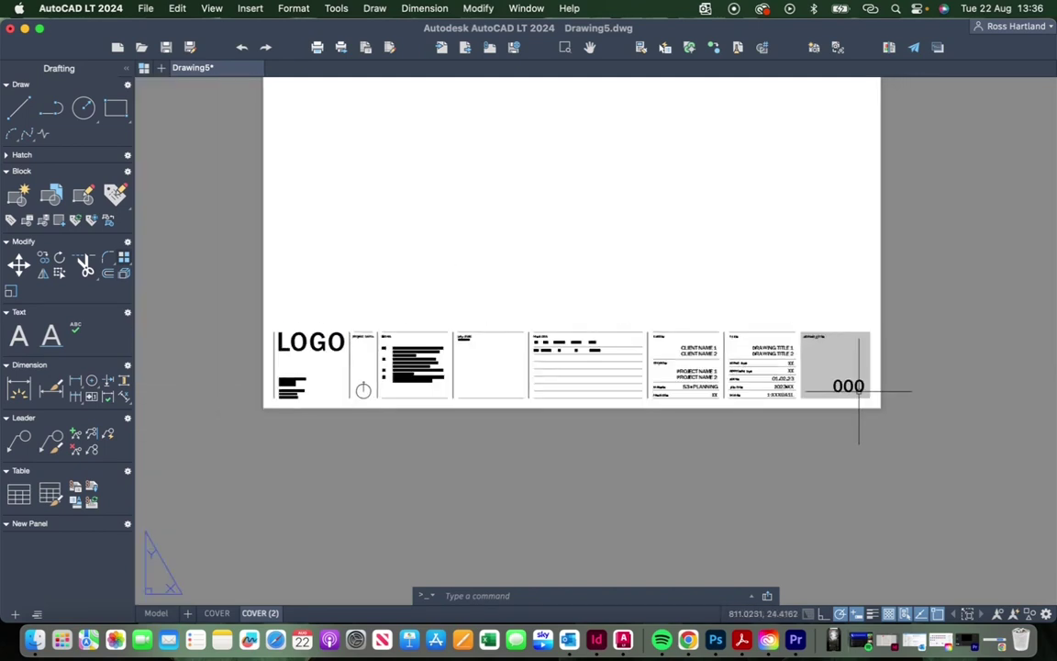
Change the title block's DWG_NO attribute value from 000 to 100.
{"action": "double_click", "coordinate": [858, 390]}
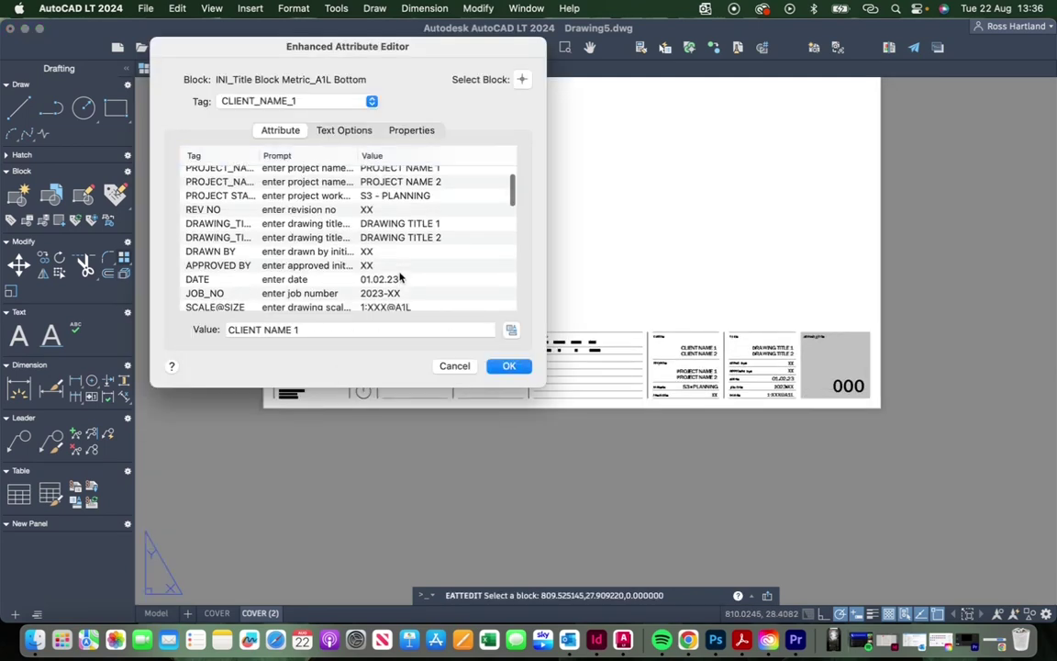
{"action": "scroll", "coordinate": [403, 271], "scroll_direction": "down", "scroll_amount": 5}
{"action": "left_click", "coordinate": [353, 220]}
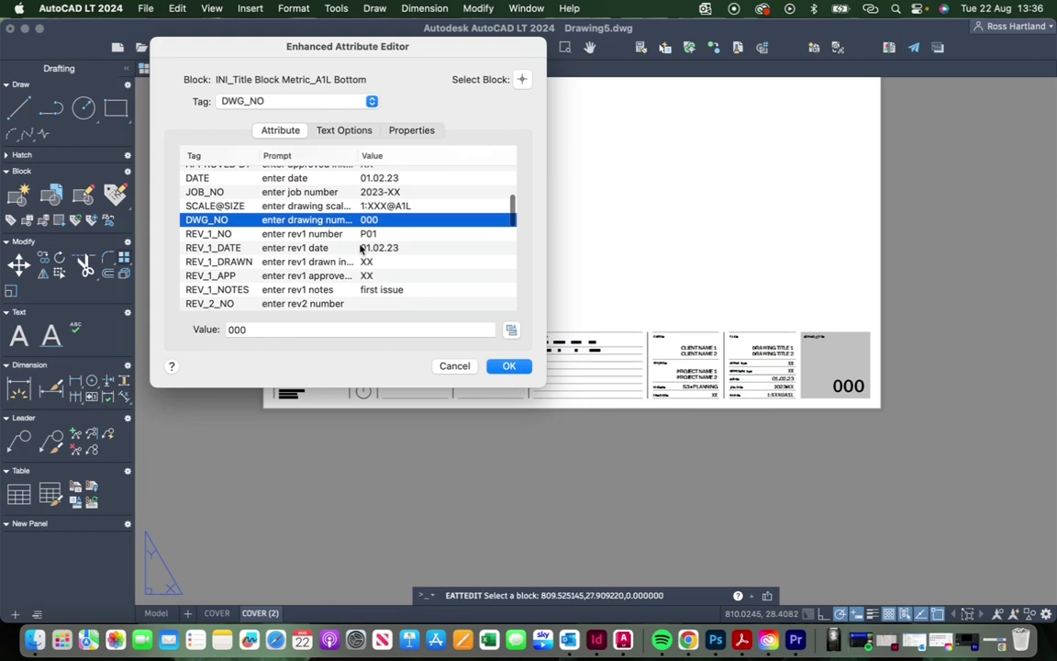
{"action": "left_click", "coordinate": [284, 328]}
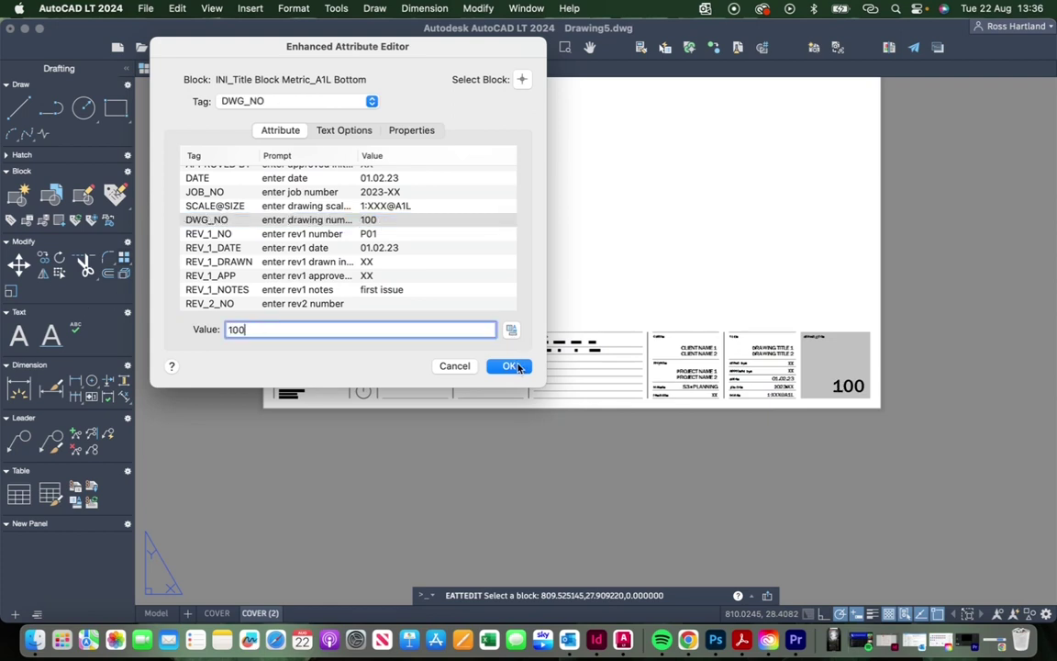
{"action": "left_click", "coordinate": [511, 367]}
{"action": "scroll", "coordinate": [679, 344], "scroll_direction": "down", "scroll_amount": 3}
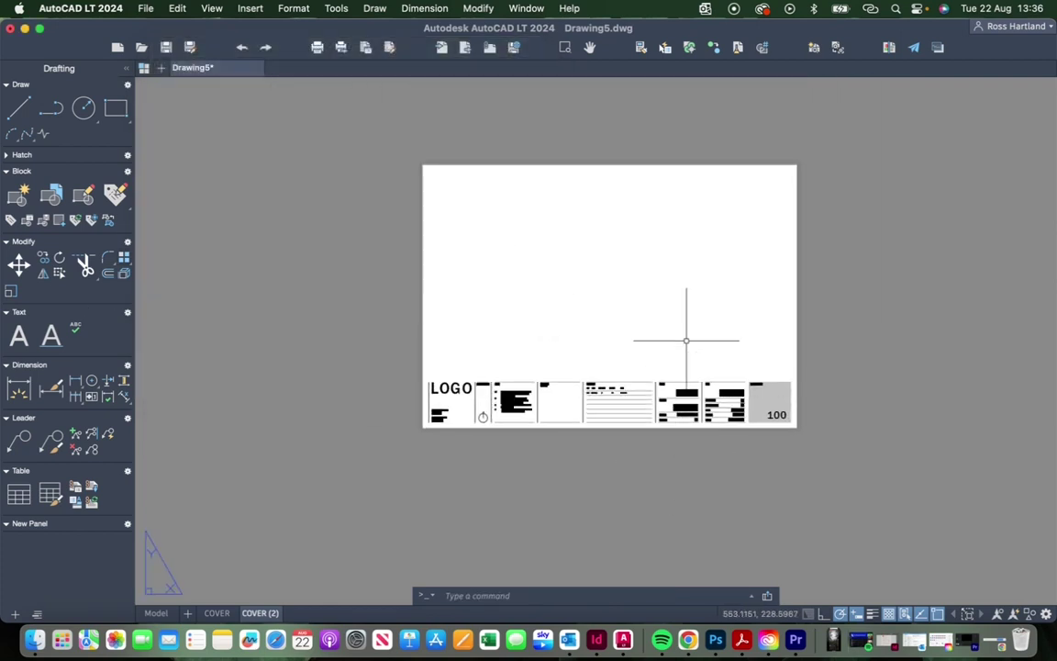
{"action": "scroll", "coordinate": [686, 341], "scroll_direction": "up", "scroll_amount": 2}
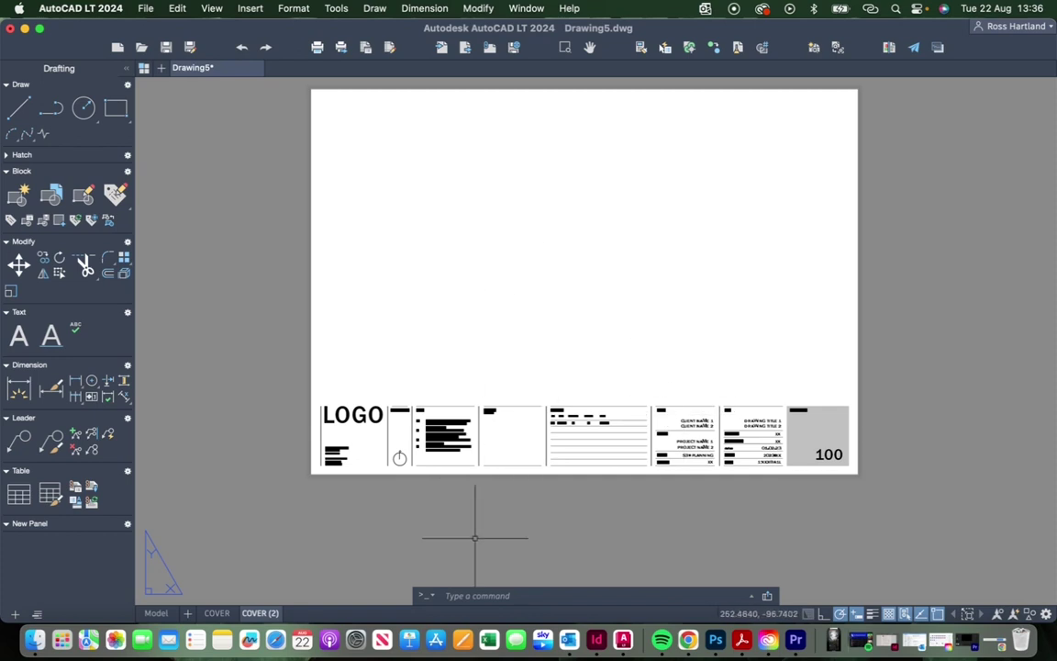
{"action": "scroll", "coordinate": [474, 538], "scroll_direction": "down", "scroll_amount": 1}
{"action": "scroll", "coordinate": [696, 276], "scroll_direction": "up", "scroll_amount": 1}
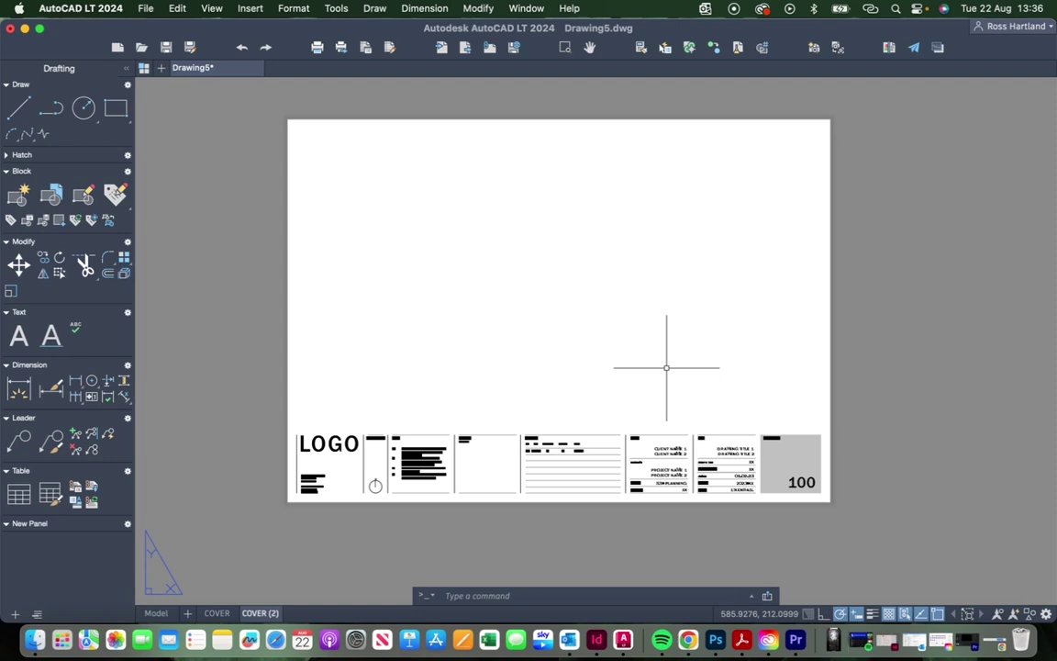
Draw a single MVIEW viewport filling the sheet above the title block, showing the house elevation.
{"action": "type", "text": "PORTS"}
{"action": "key", "text": "Return"}
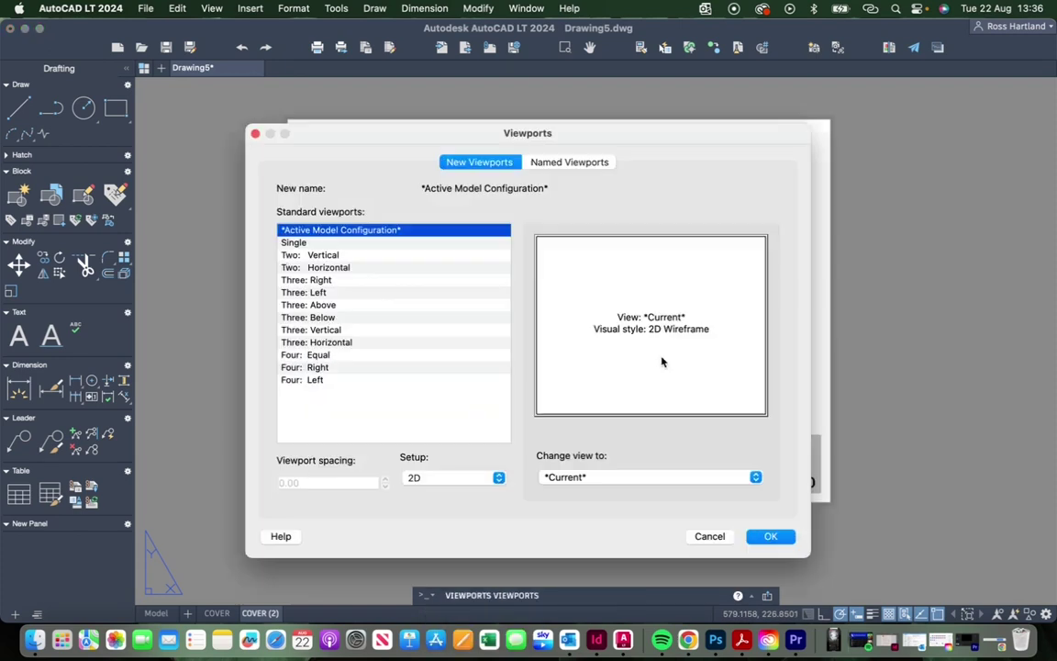
{"action": "left_click", "coordinate": [309, 243]}
{"action": "key", "text": "Return"}
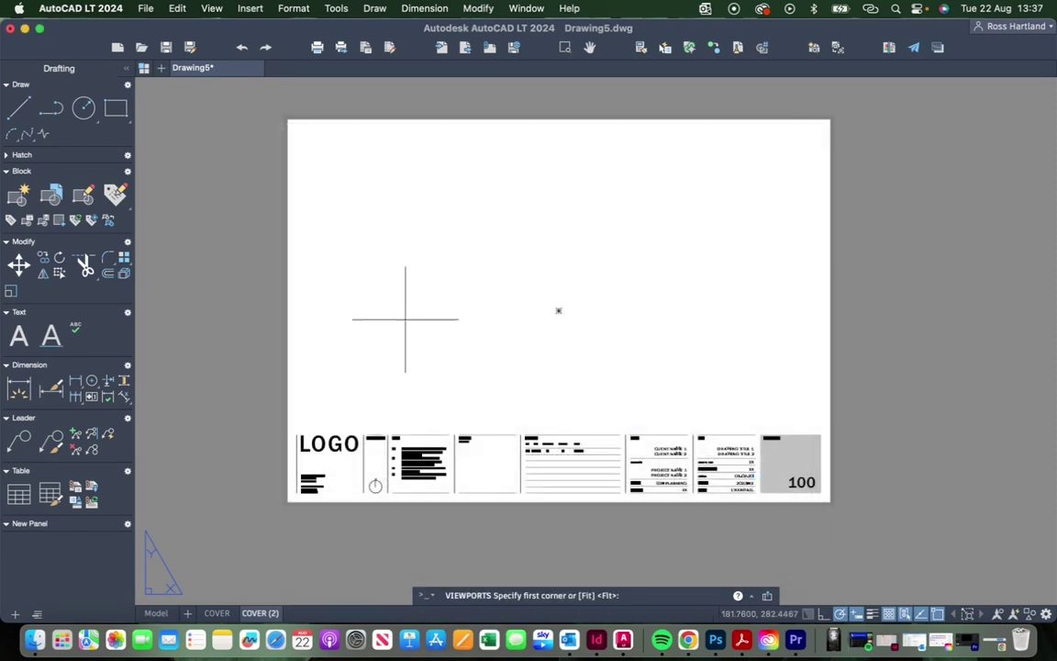
{"action": "left_click", "coordinate": [296, 416]}
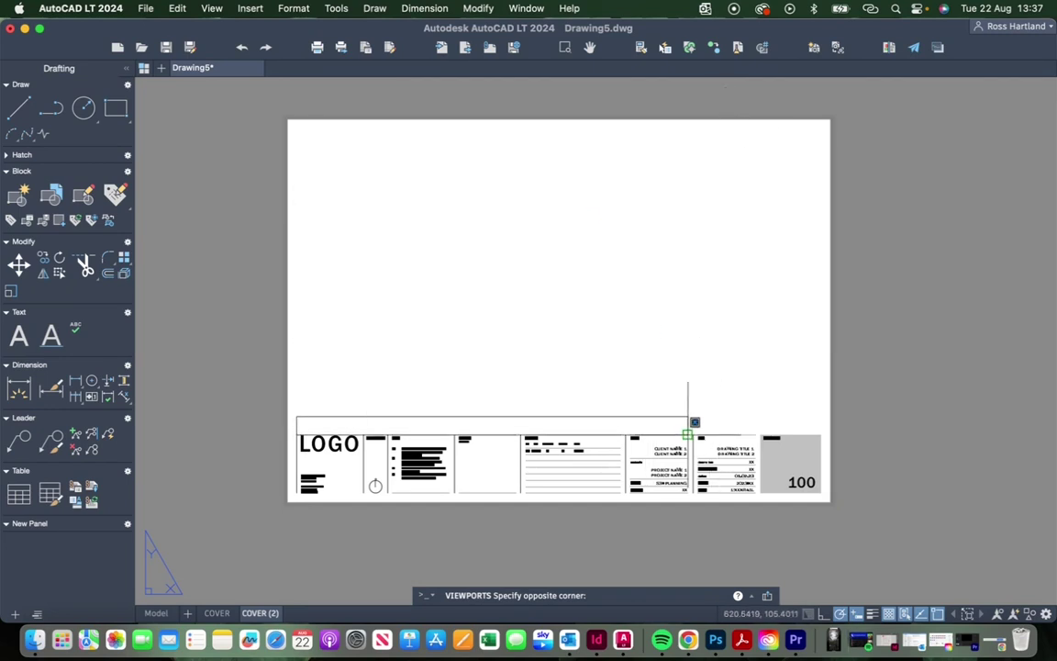
{"action": "left_click", "coordinate": [694, 141]}
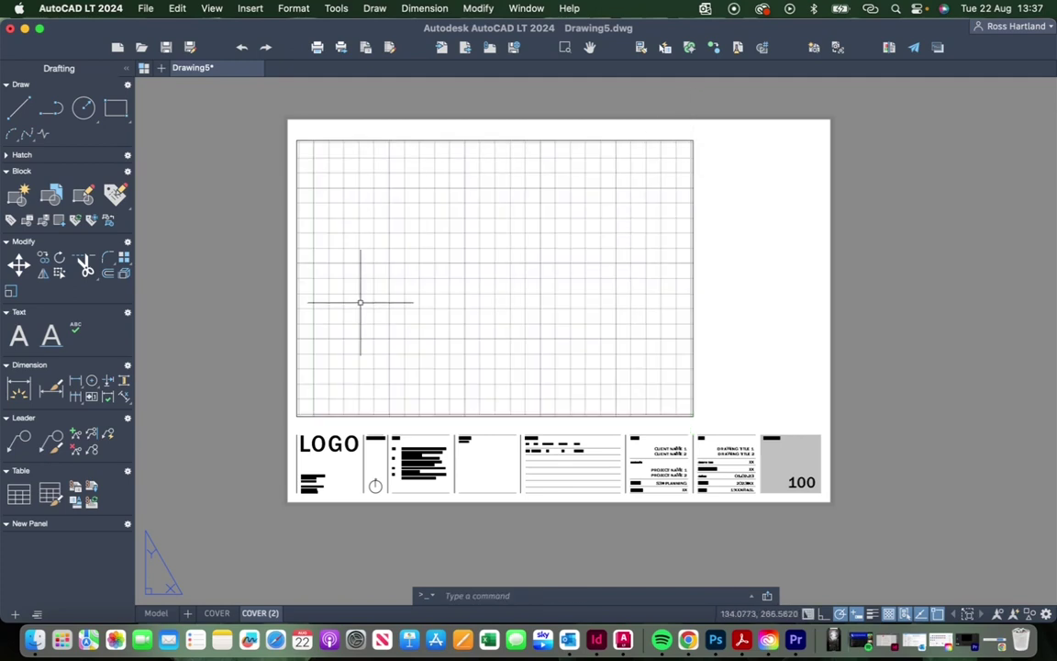
{"action": "left_click", "coordinate": [457, 285]}
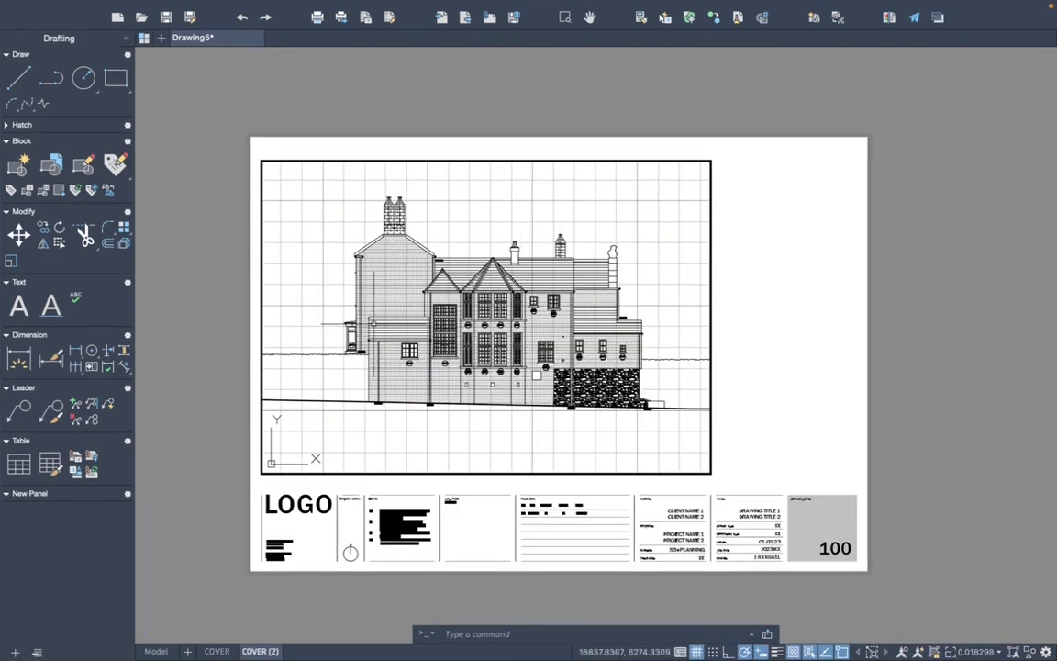
{"action": "scroll", "coordinate": [619, 389], "scroll_direction": "down", "scroll_amount": 4}
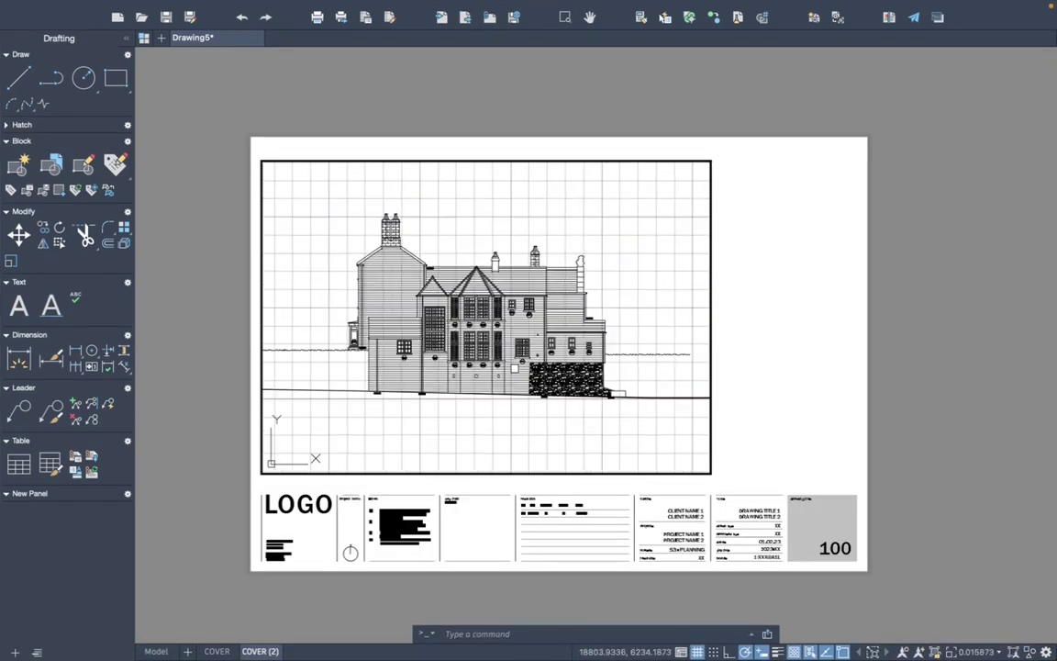
{"action": "scroll", "coordinate": [301, 316], "scroll_direction": "up", "scroll_amount": 3}
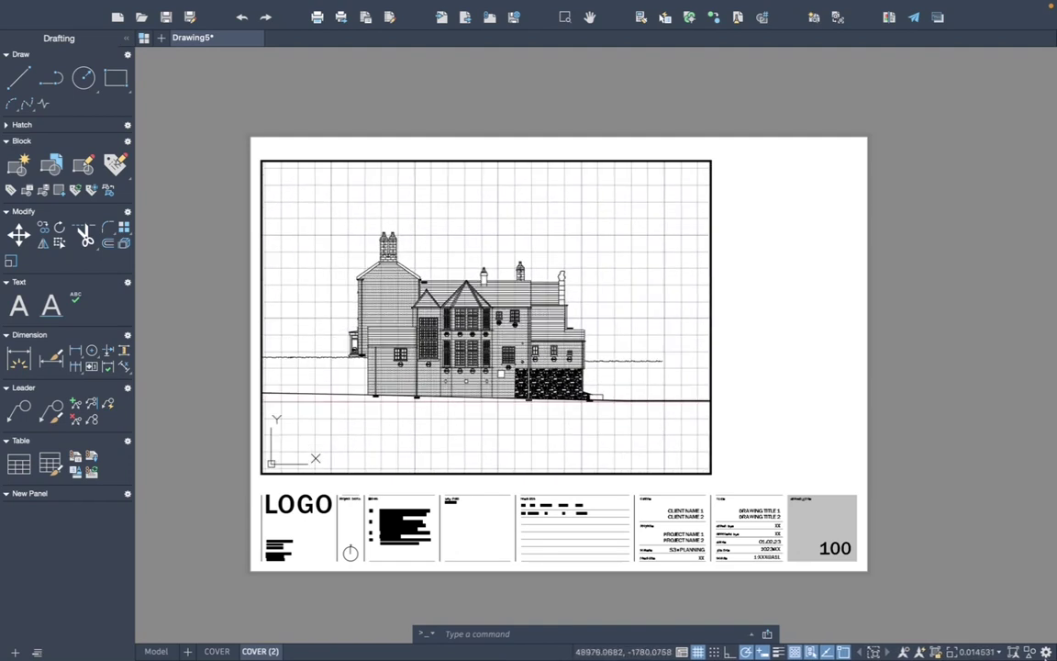
Set the viewport scale to 1:50 and shift the elevation slightly right and up.
{"action": "left_click", "coordinate": [1002, 651]}
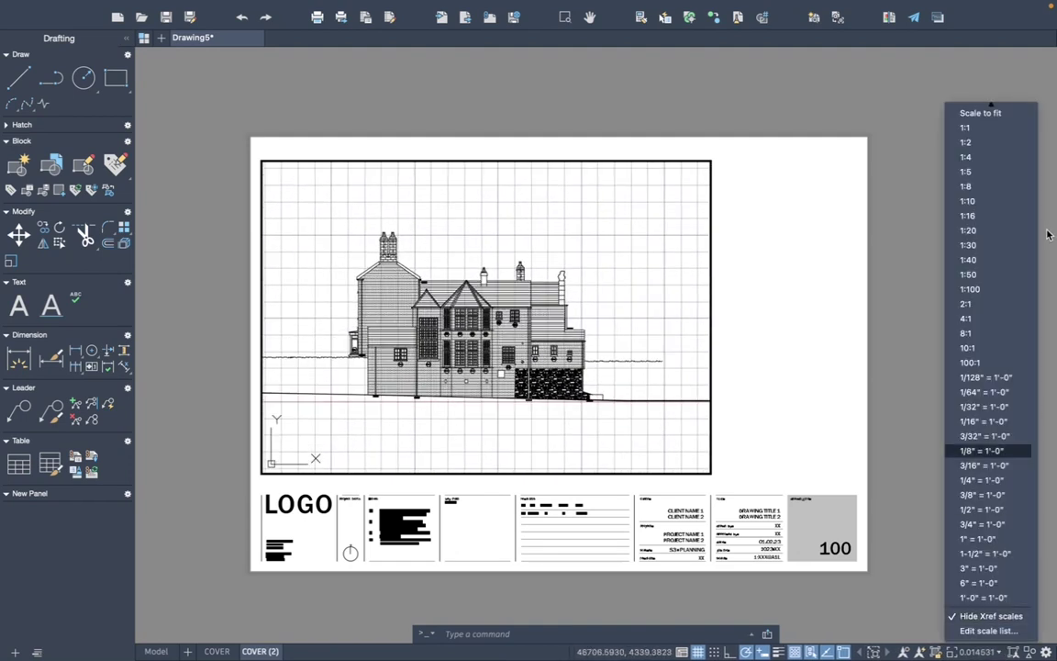
{"action": "left_click", "coordinate": [975, 276]}
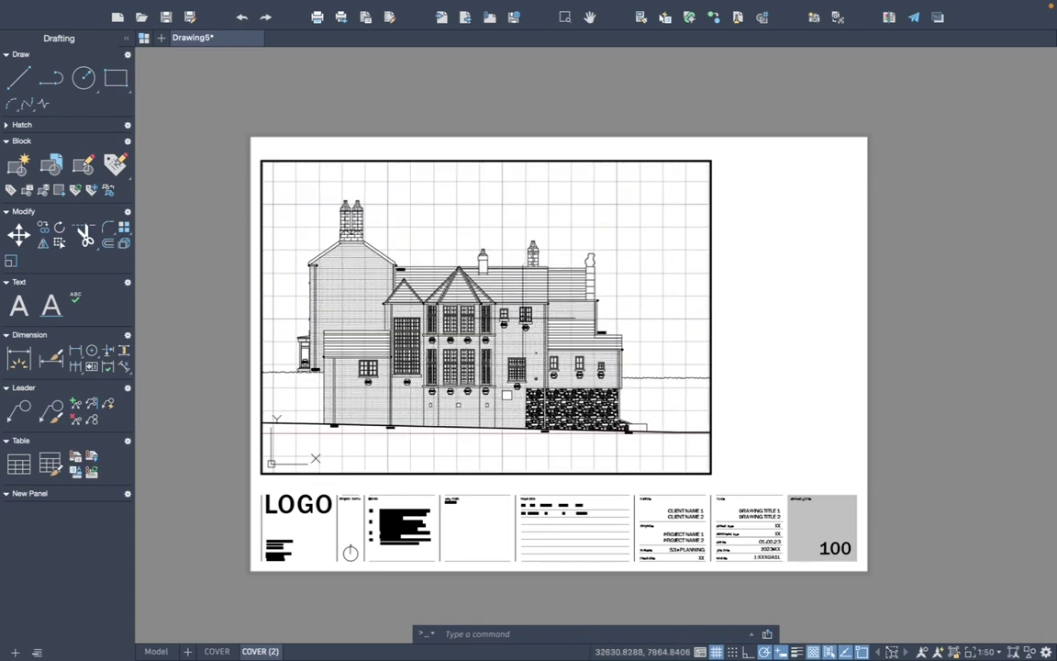
{"action": "middle_click_drag", "start_coordinate": [525, 315], "coordinate": [556, 302]}
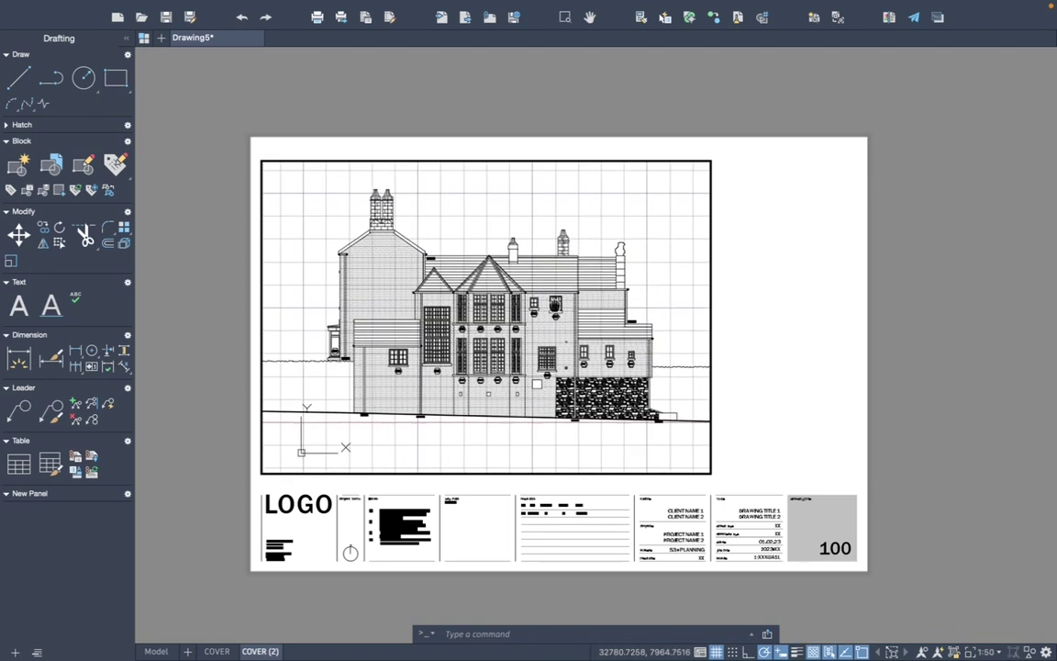
Return to the paper sheet, then re-enter the elevation viewport.
{"action": "double_click", "coordinate": [804, 306]}
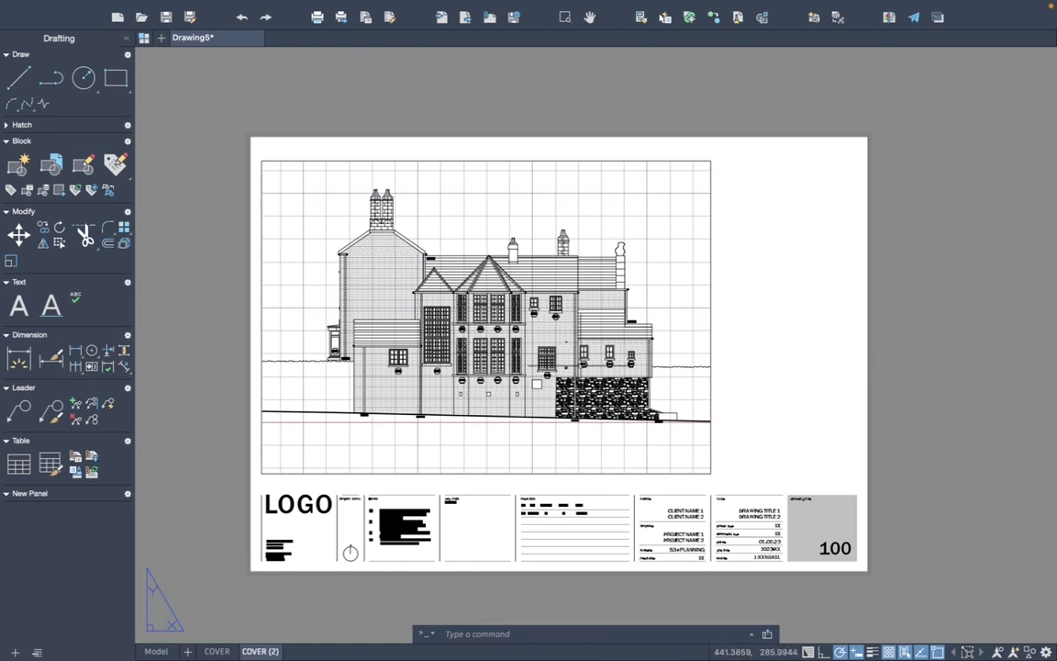
{"action": "scroll", "coordinate": [468, 340], "scroll_direction": "up", "scroll_amount": 3}
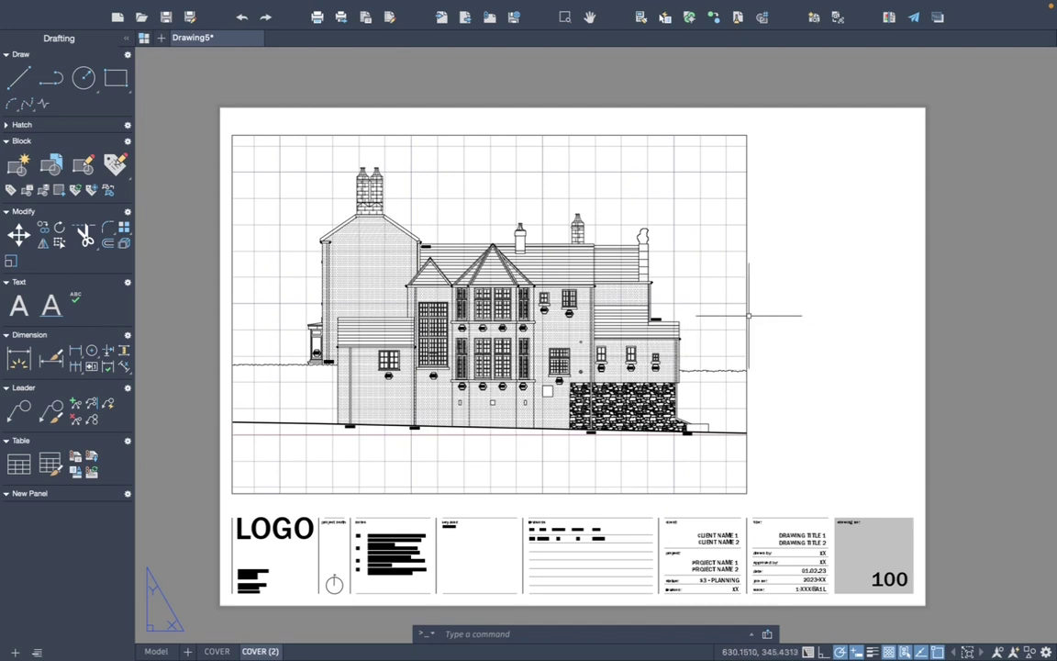
{"action": "left_click", "coordinate": [702, 297]}
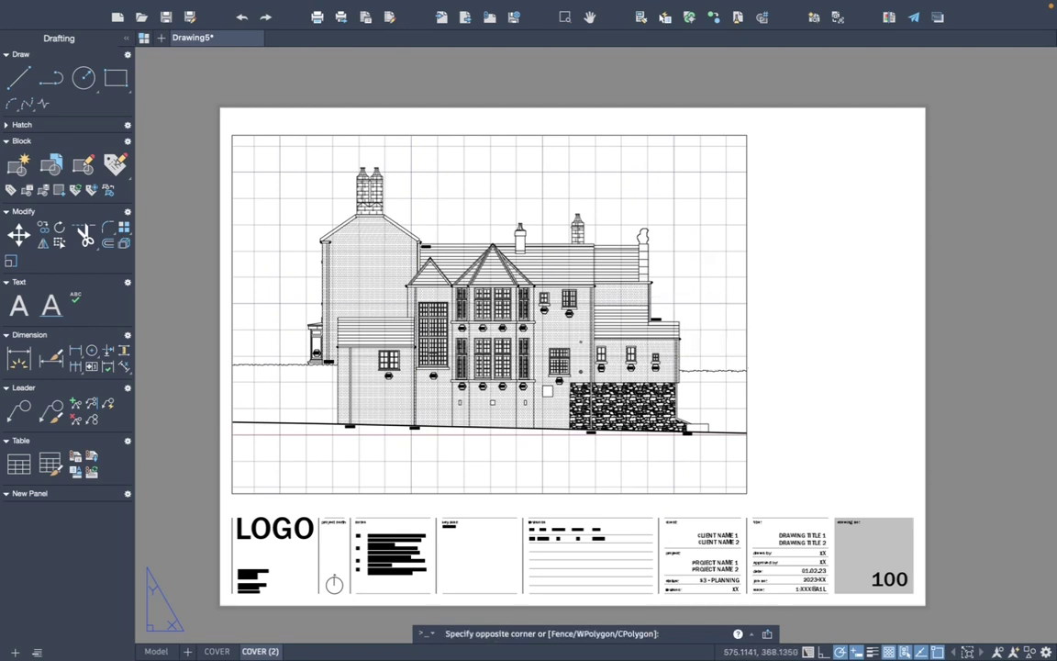
{"action": "double_click", "coordinate": [546, 276]}
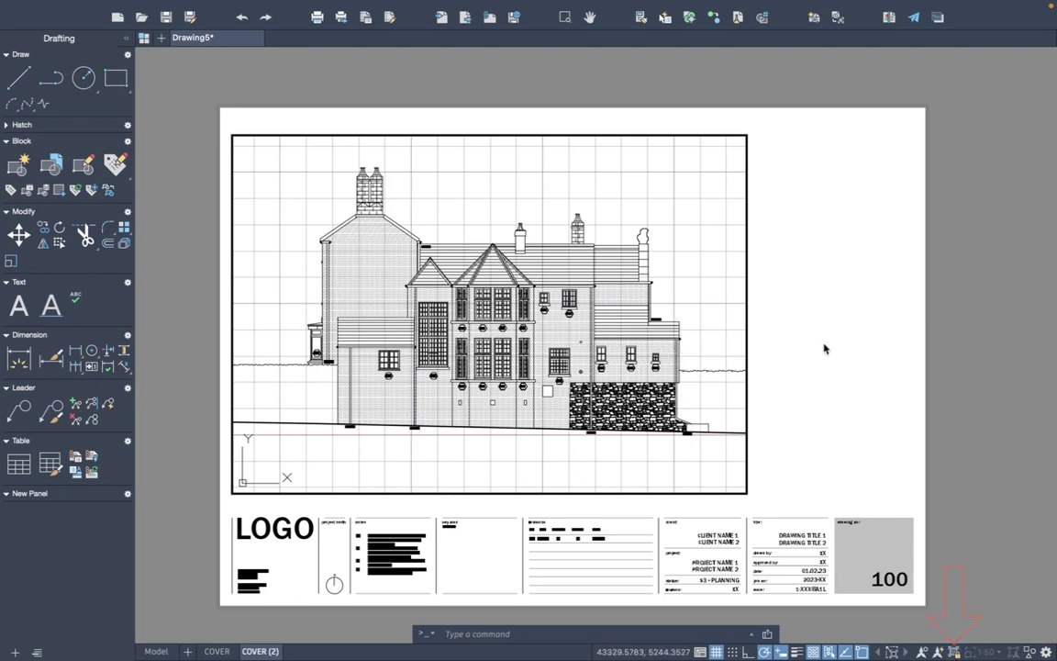
{"action": "scroll", "coordinate": [551, 331], "scroll_direction": "down", "scroll_amount": 3}
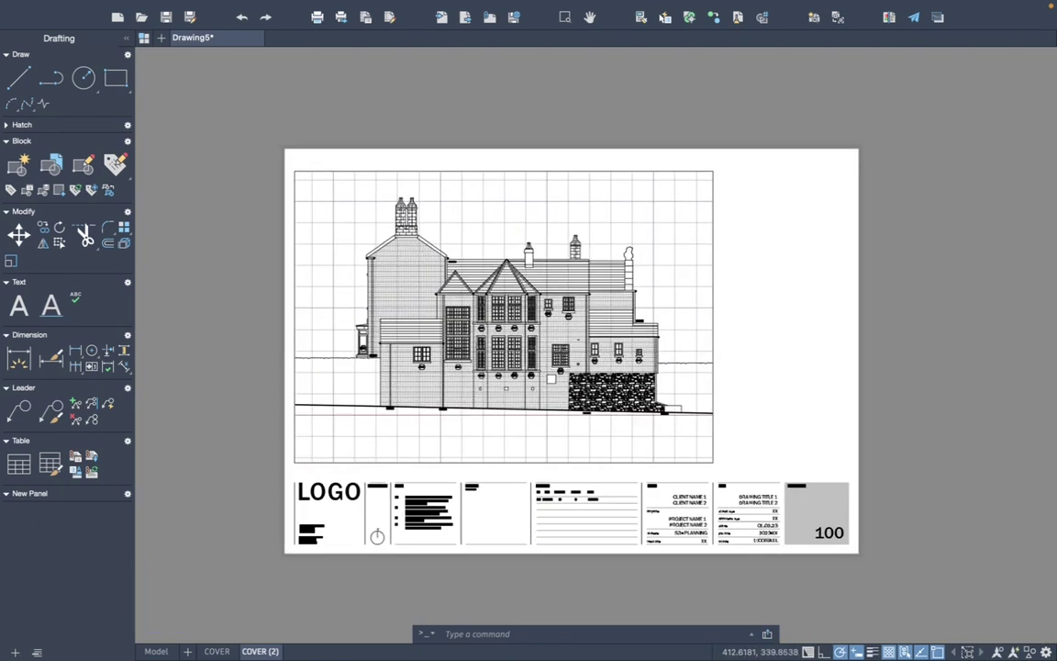
{"action": "double_click", "coordinate": [510, 301]}
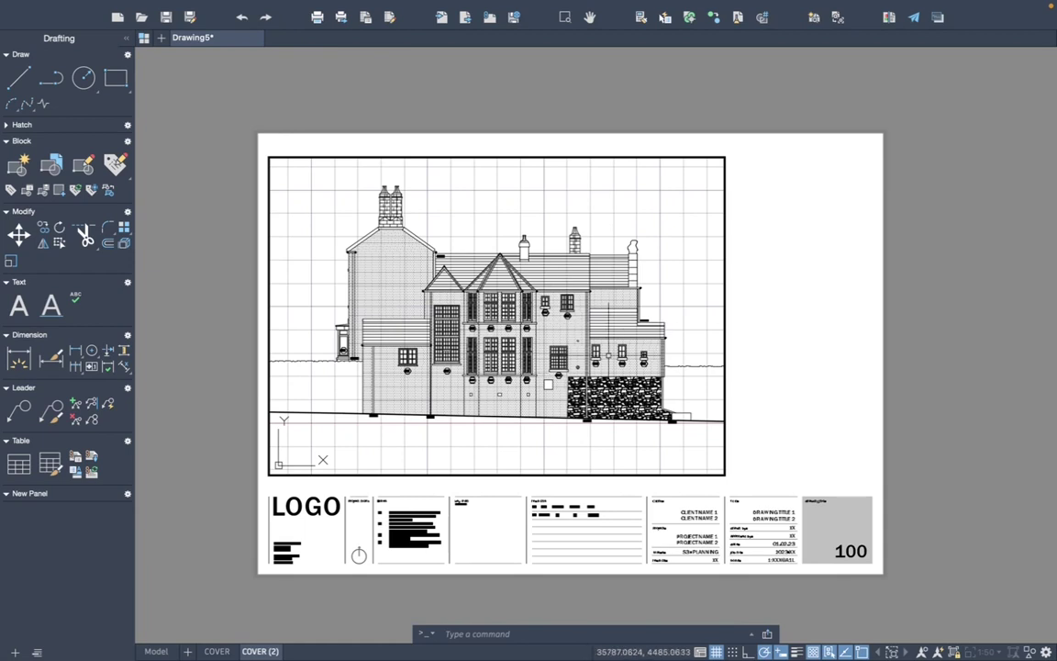
{"action": "scroll", "coordinate": [585, 321], "scroll_direction": "up", "scroll_amount": 8}
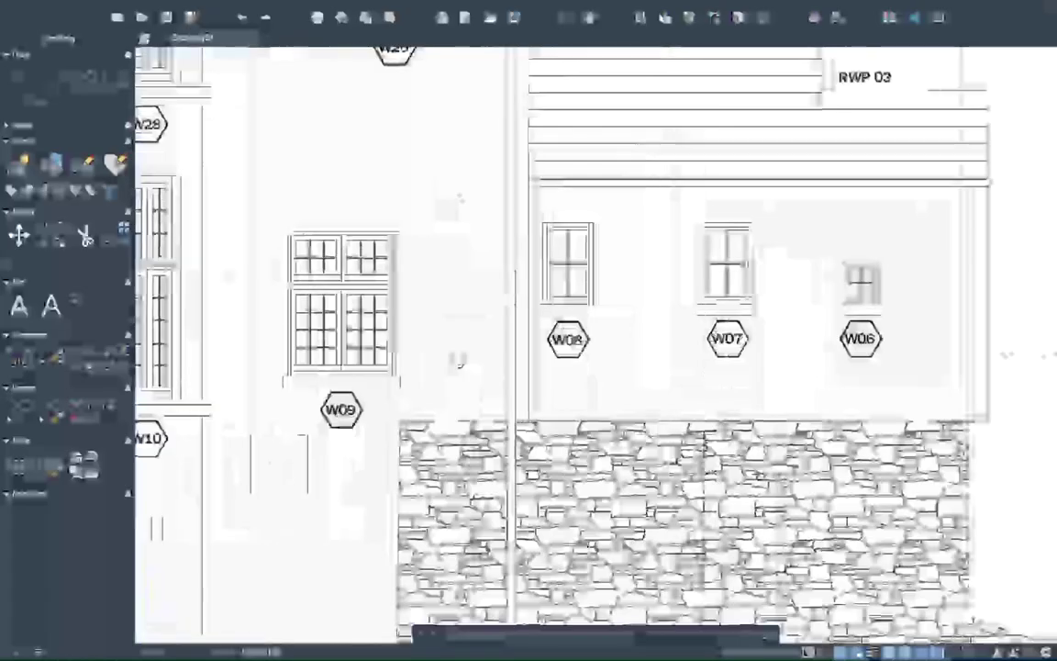
{"action": "scroll", "coordinate": [612, 350], "scroll_direction": "down", "scroll_amount": 8}
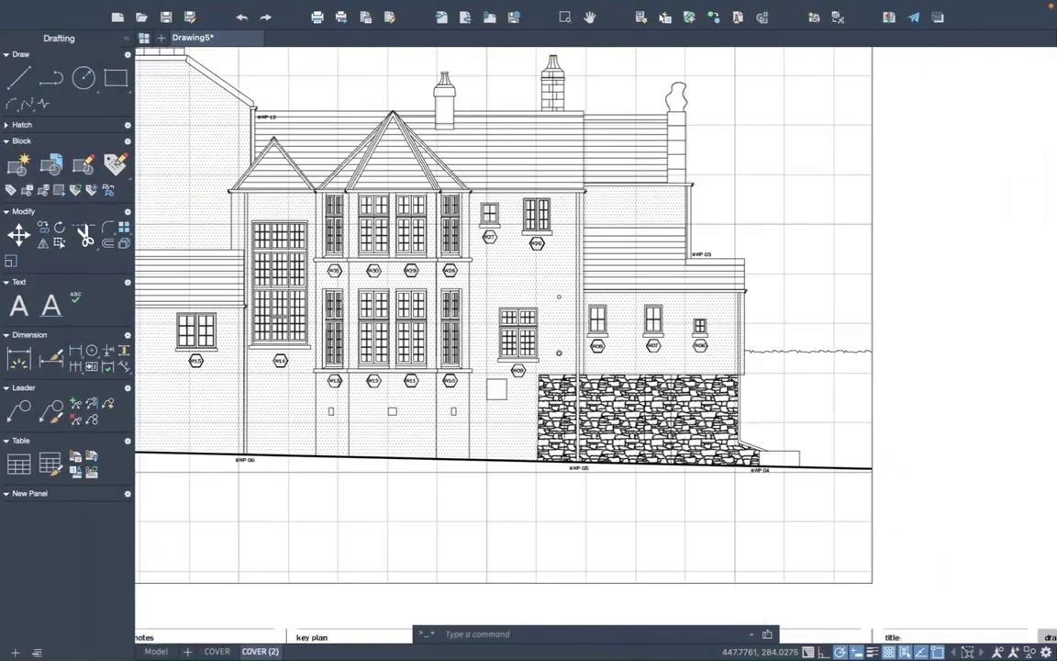
{"action": "scroll", "coordinate": [826, 355], "scroll_direction": "down", "scroll_amount": 5}
{"action": "double_click", "coordinate": [825, 354]}
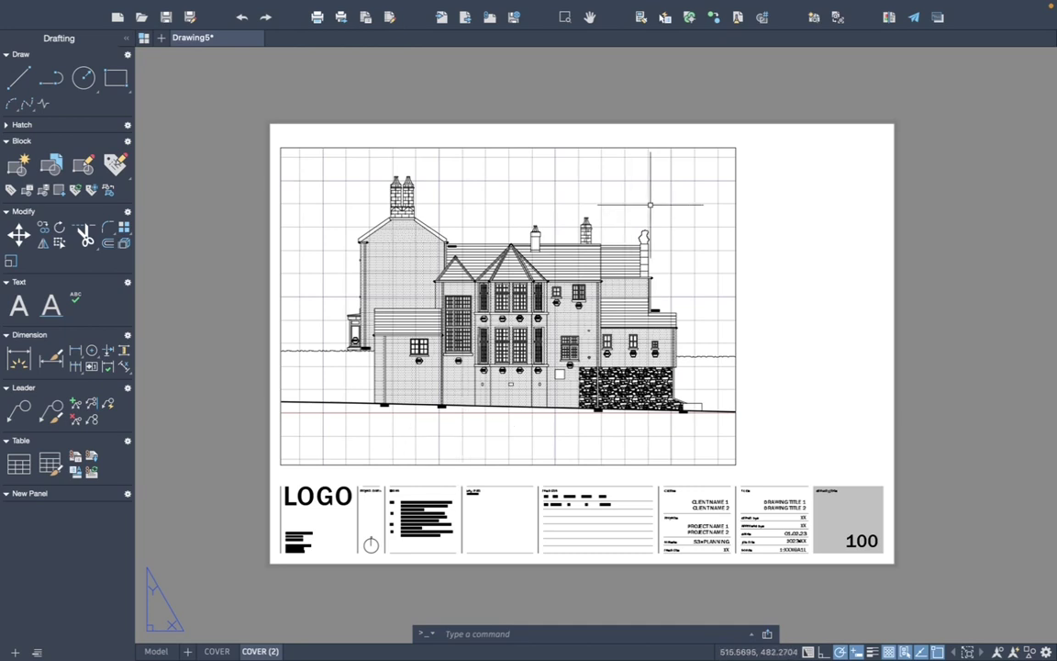
Turn off the grid inside the elevation viewport with GRIDDISPLAY 0.
{"action": "double_click", "coordinate": [704, 213]}
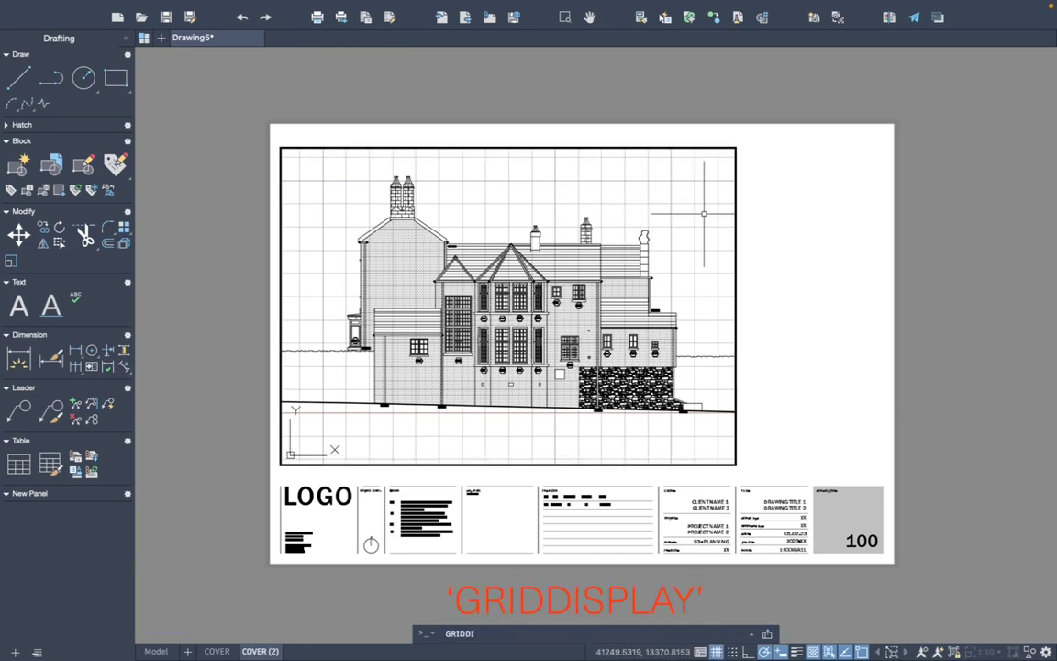
{"action": "key", "text": "Return"}
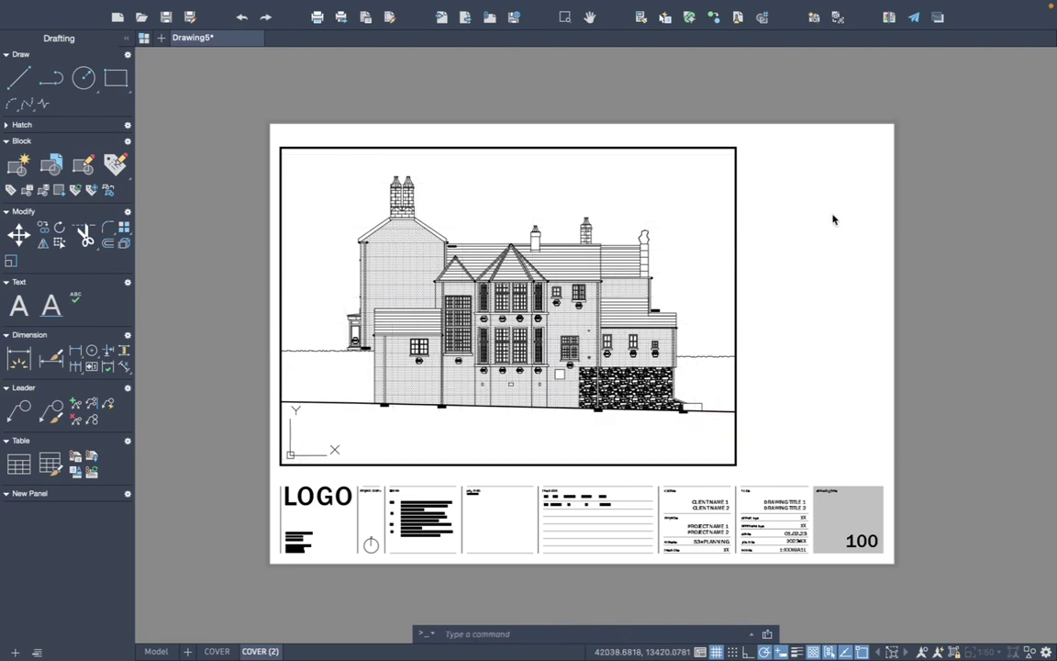
{"action": "double_click", "coordinate": [832, 218]}
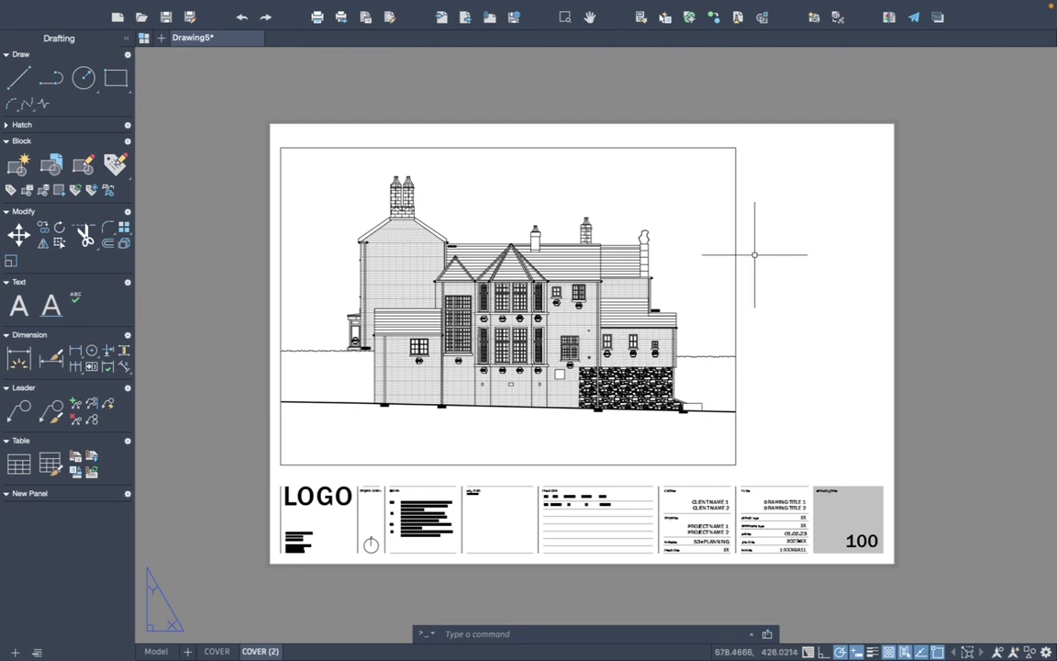
Erase the elevation viewport from the copied sheet and open its title-block attributes.
{"action": "left_click", "coordinate": [774, 278]}
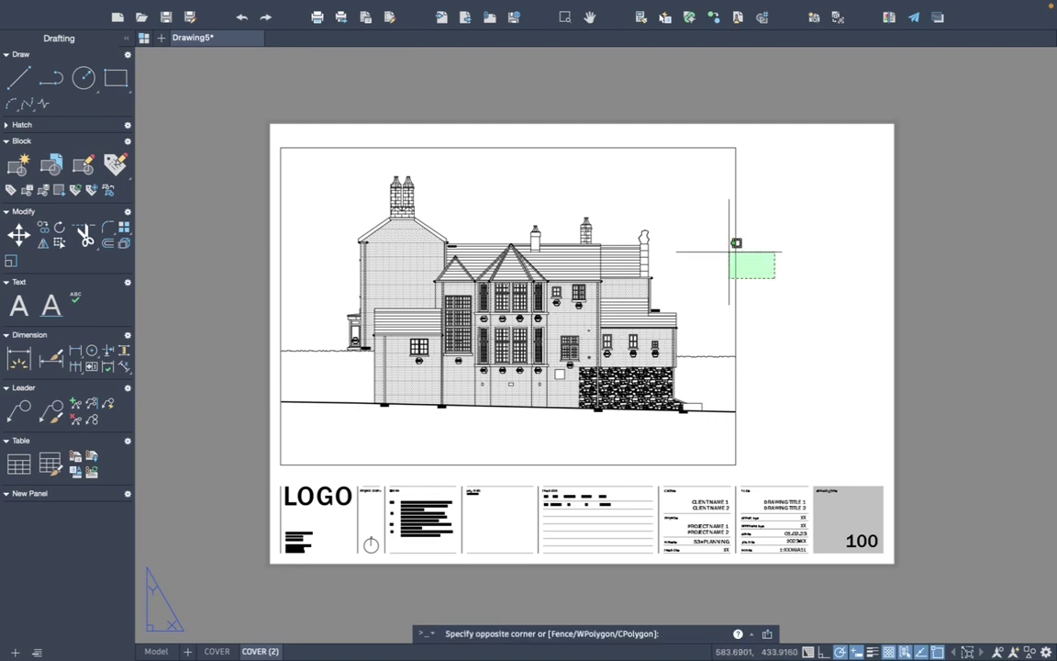
{"action": "left_click", "coordinate": [698, 236]}
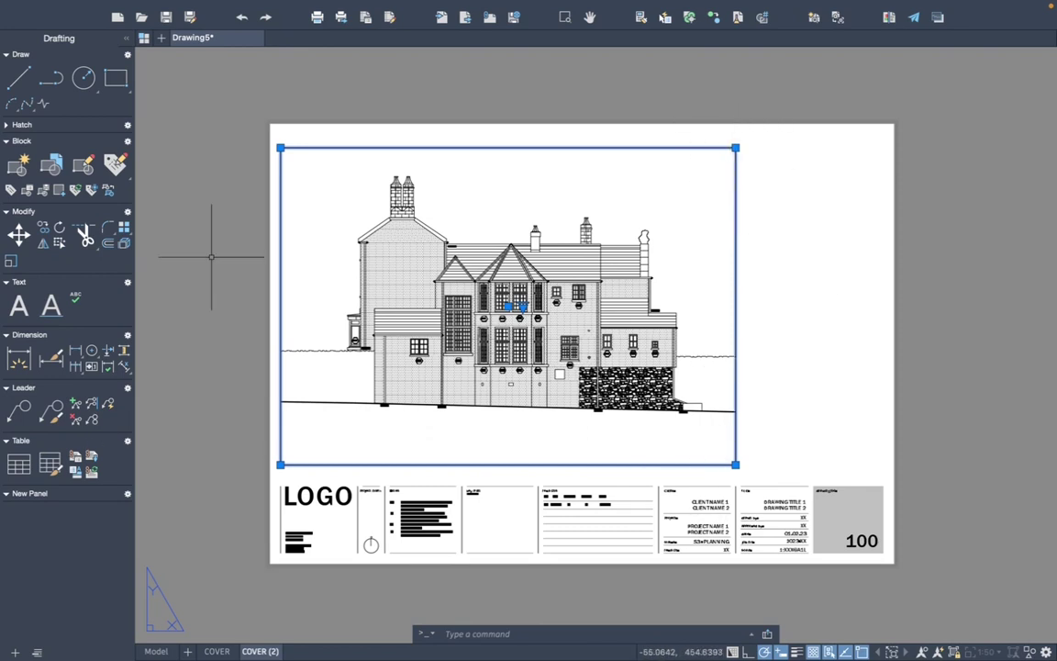
{"action": "key", "text": "Delete"}
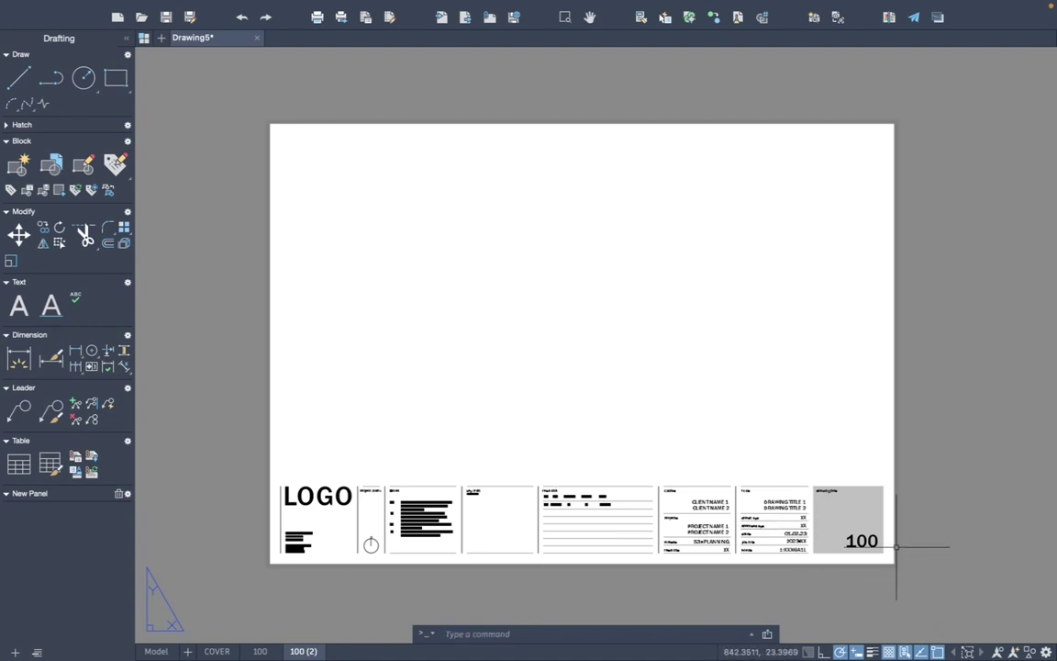
{"action": "double_click", "coordinate": [866, 545]}
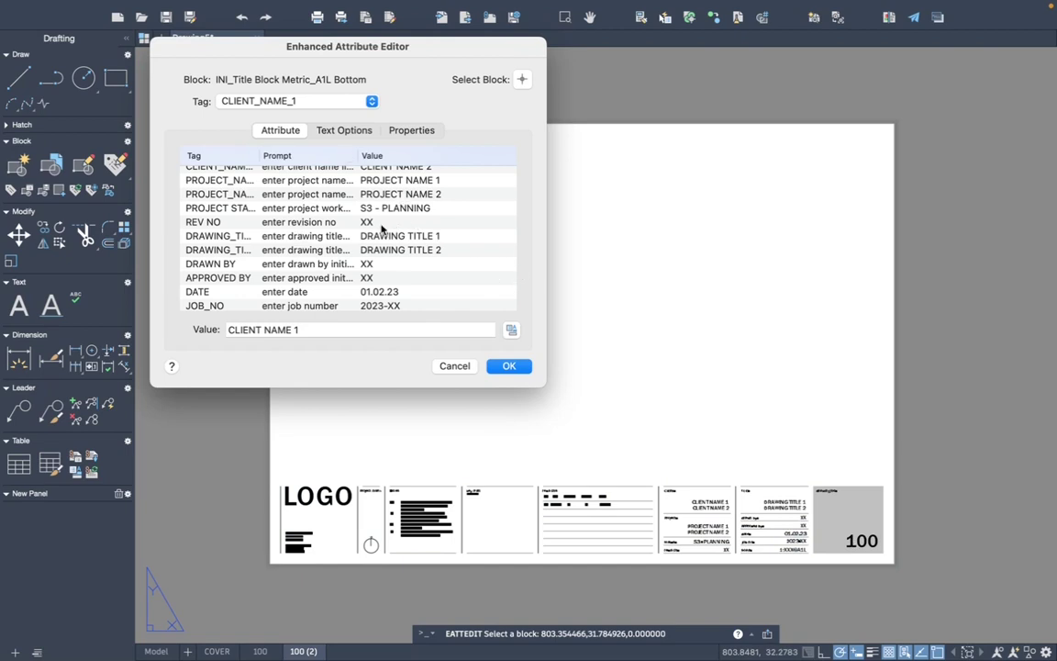
Change the title block's DWG_NO attribute value from 100 to 101.
{"action": "scroll", "coordinate": [500, 246], "scroll_direction": "up", "scroll_amount": 2}
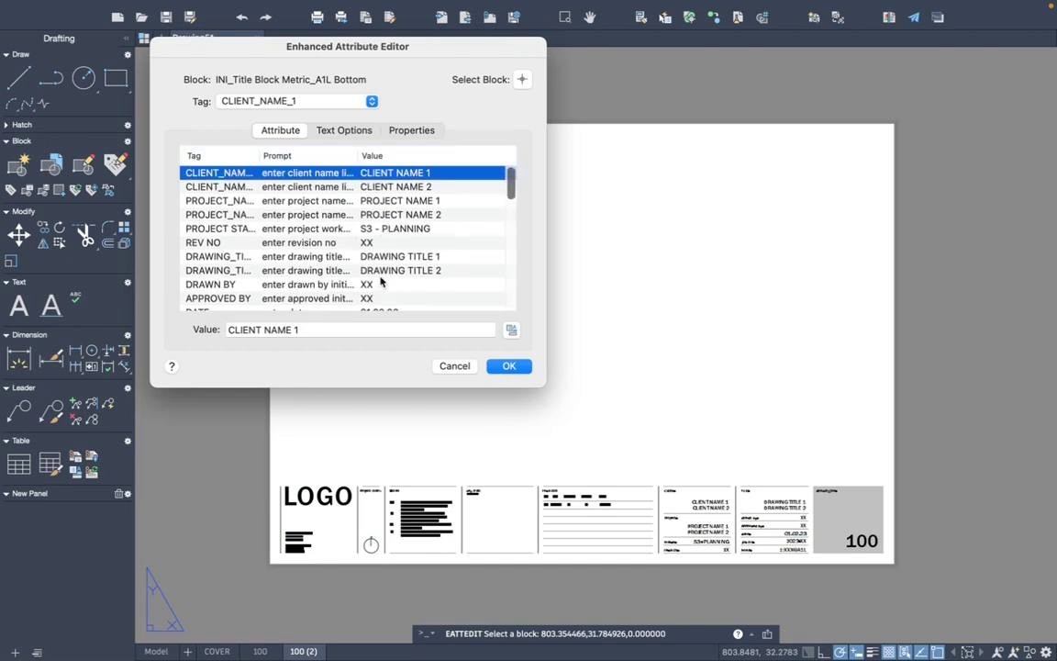
{"action": "scroll", "coordinate": [426, 257], "scroll_direction": "down", "scroll_amount": 2}
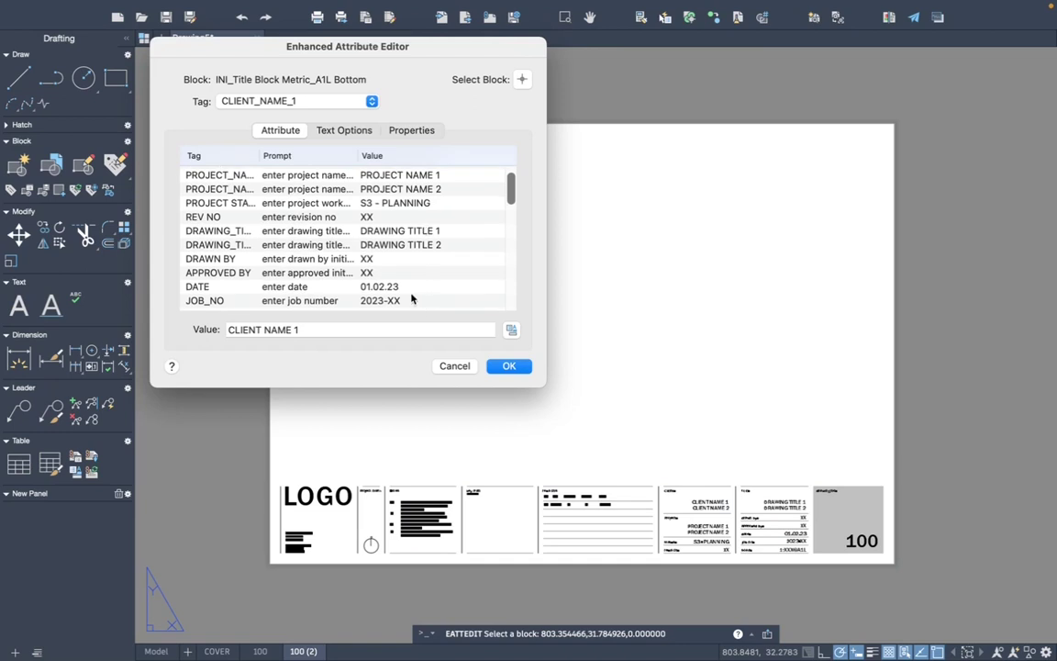
{"action": "scroll", "coordinate": [395, 285], "scroll_direction": "down", "scroll_amount": 5}
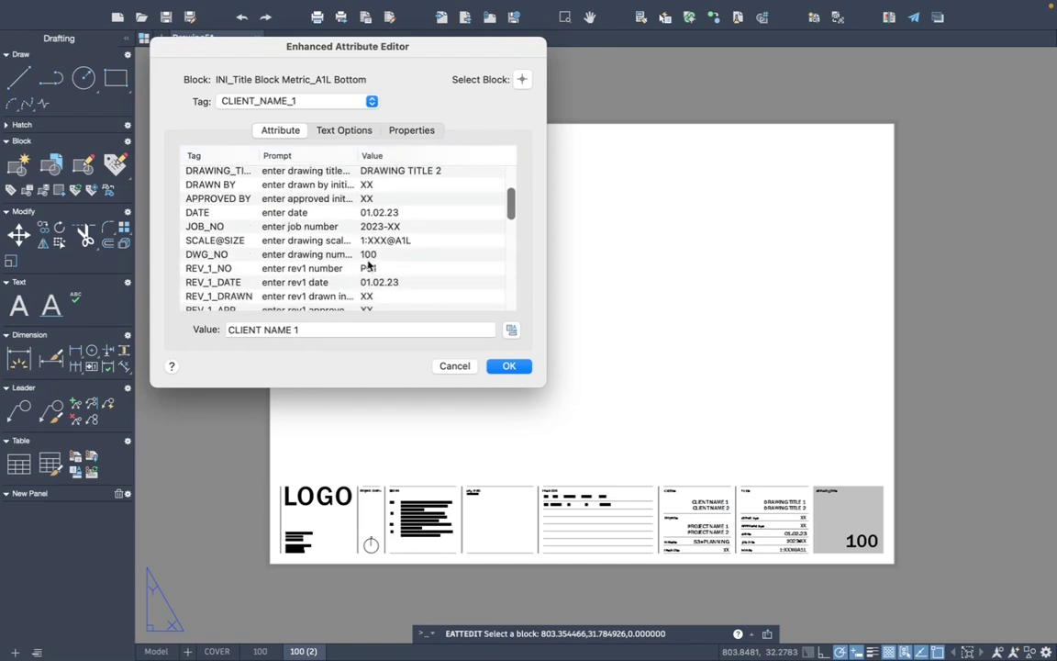
{"action": "left_click", "coordinate": [368, 259]}
{"action": "left_click", "coordinate": [303, 329]}
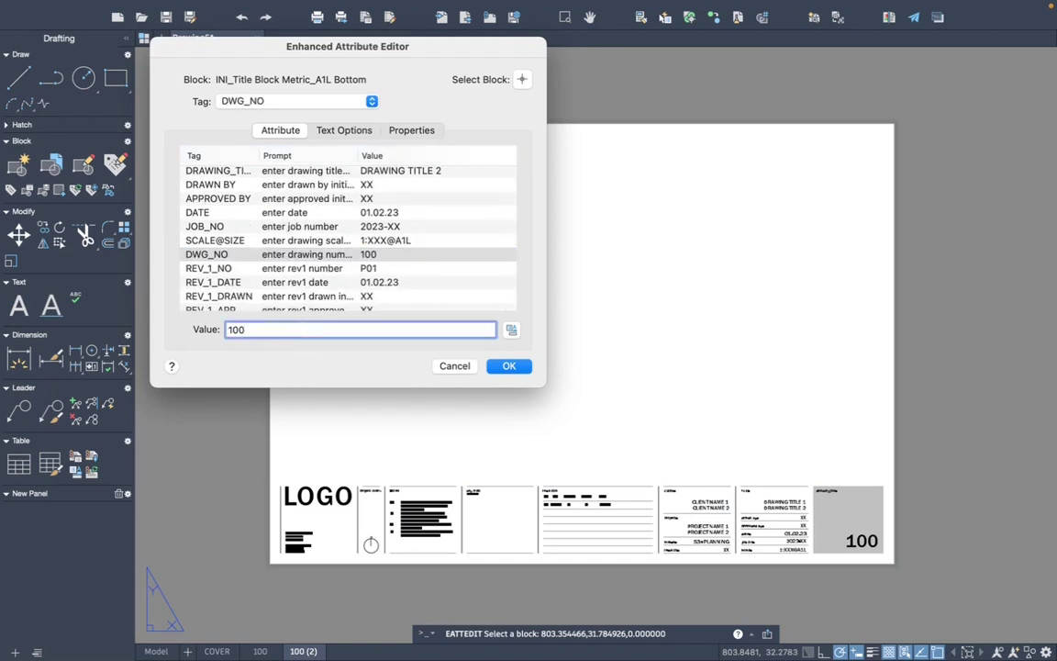
{"action": "left_click", "coordinate": [526, 367]}
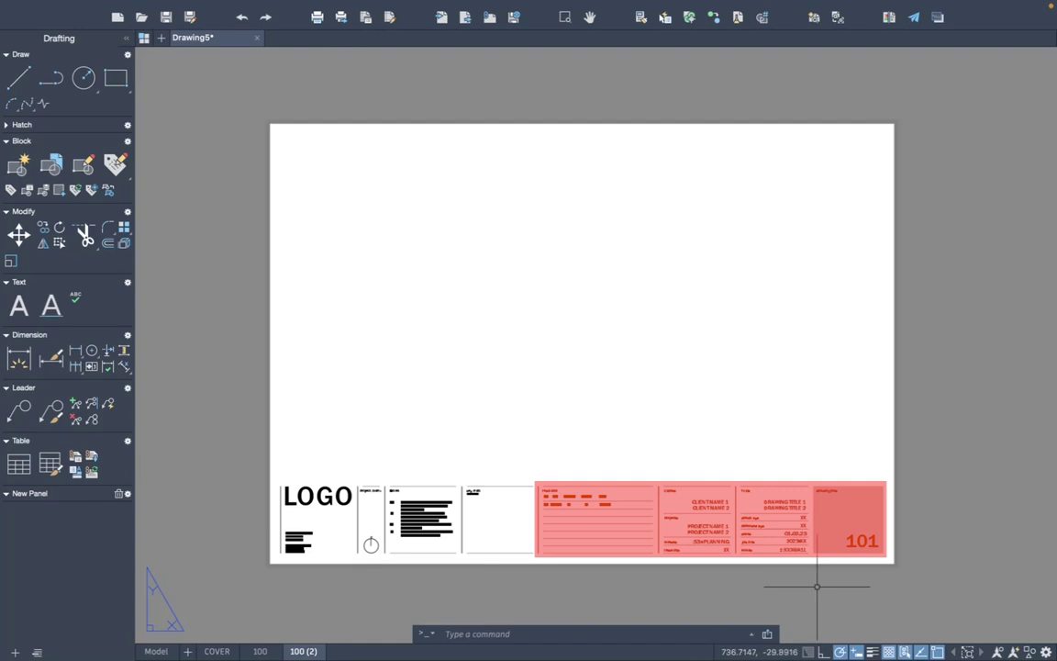
{"action": "scroll", "coordinate": [378, 449], "scroll_direction": "up", "scroll_amount": 3}
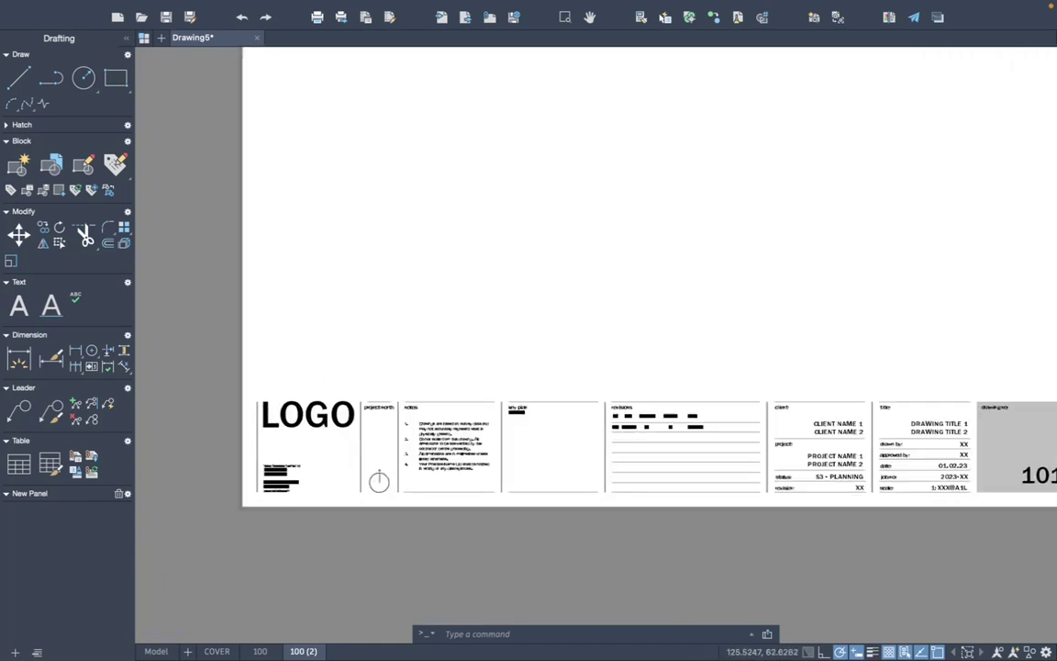
{"action": "scroll", "coordinate": [248, 437], "scroll_direction": "up", "scroll_amount": 2}
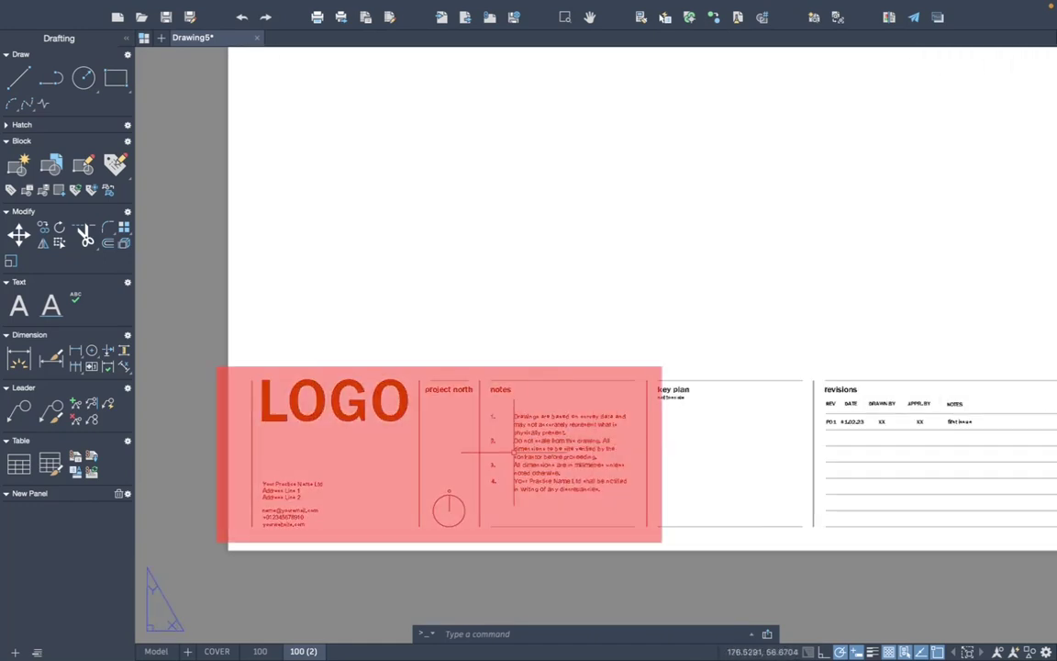
{"action": "scroll", "coordinate": [513, 452], "scroll_direction": "up", "scroll_amount": 1}
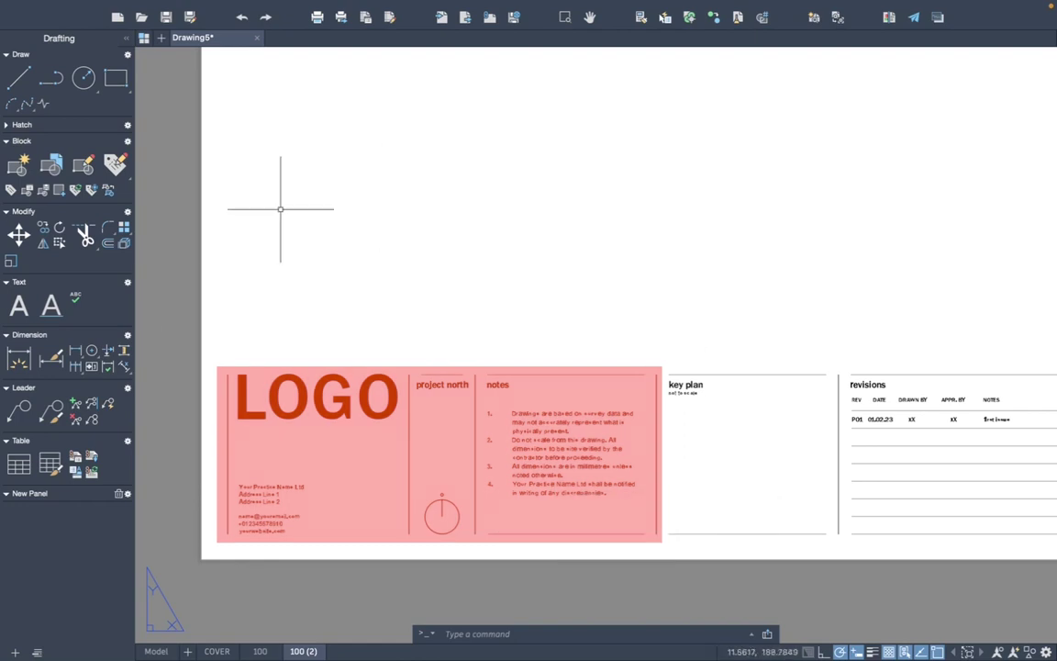
{"action": "scroll", "coordinate": [428, 262], "scroll_direction": "down", "scroll_amount": 3}
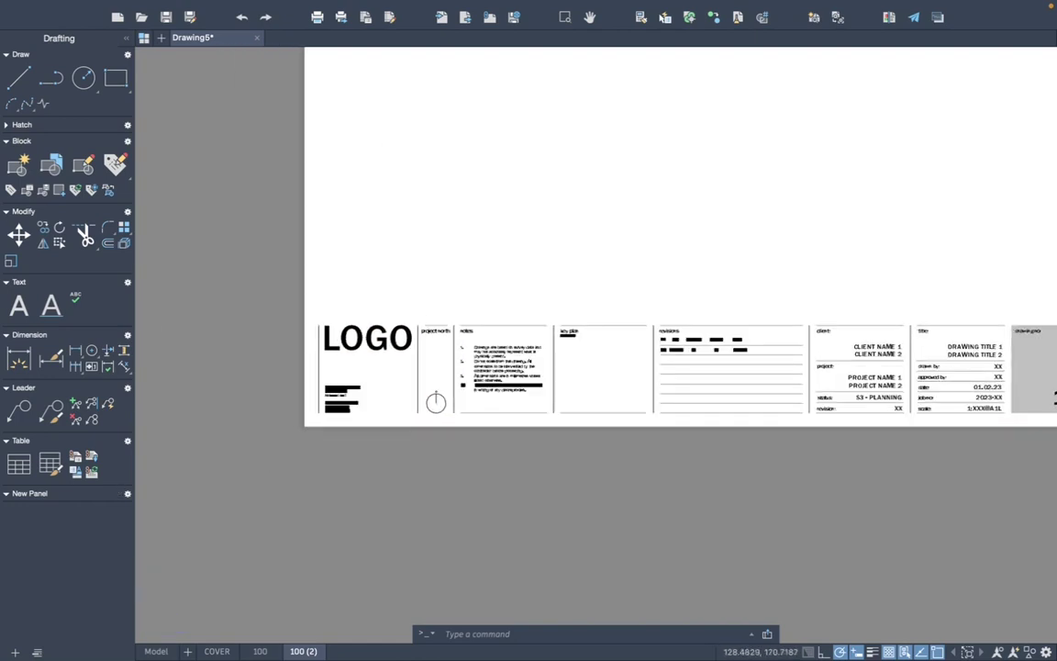